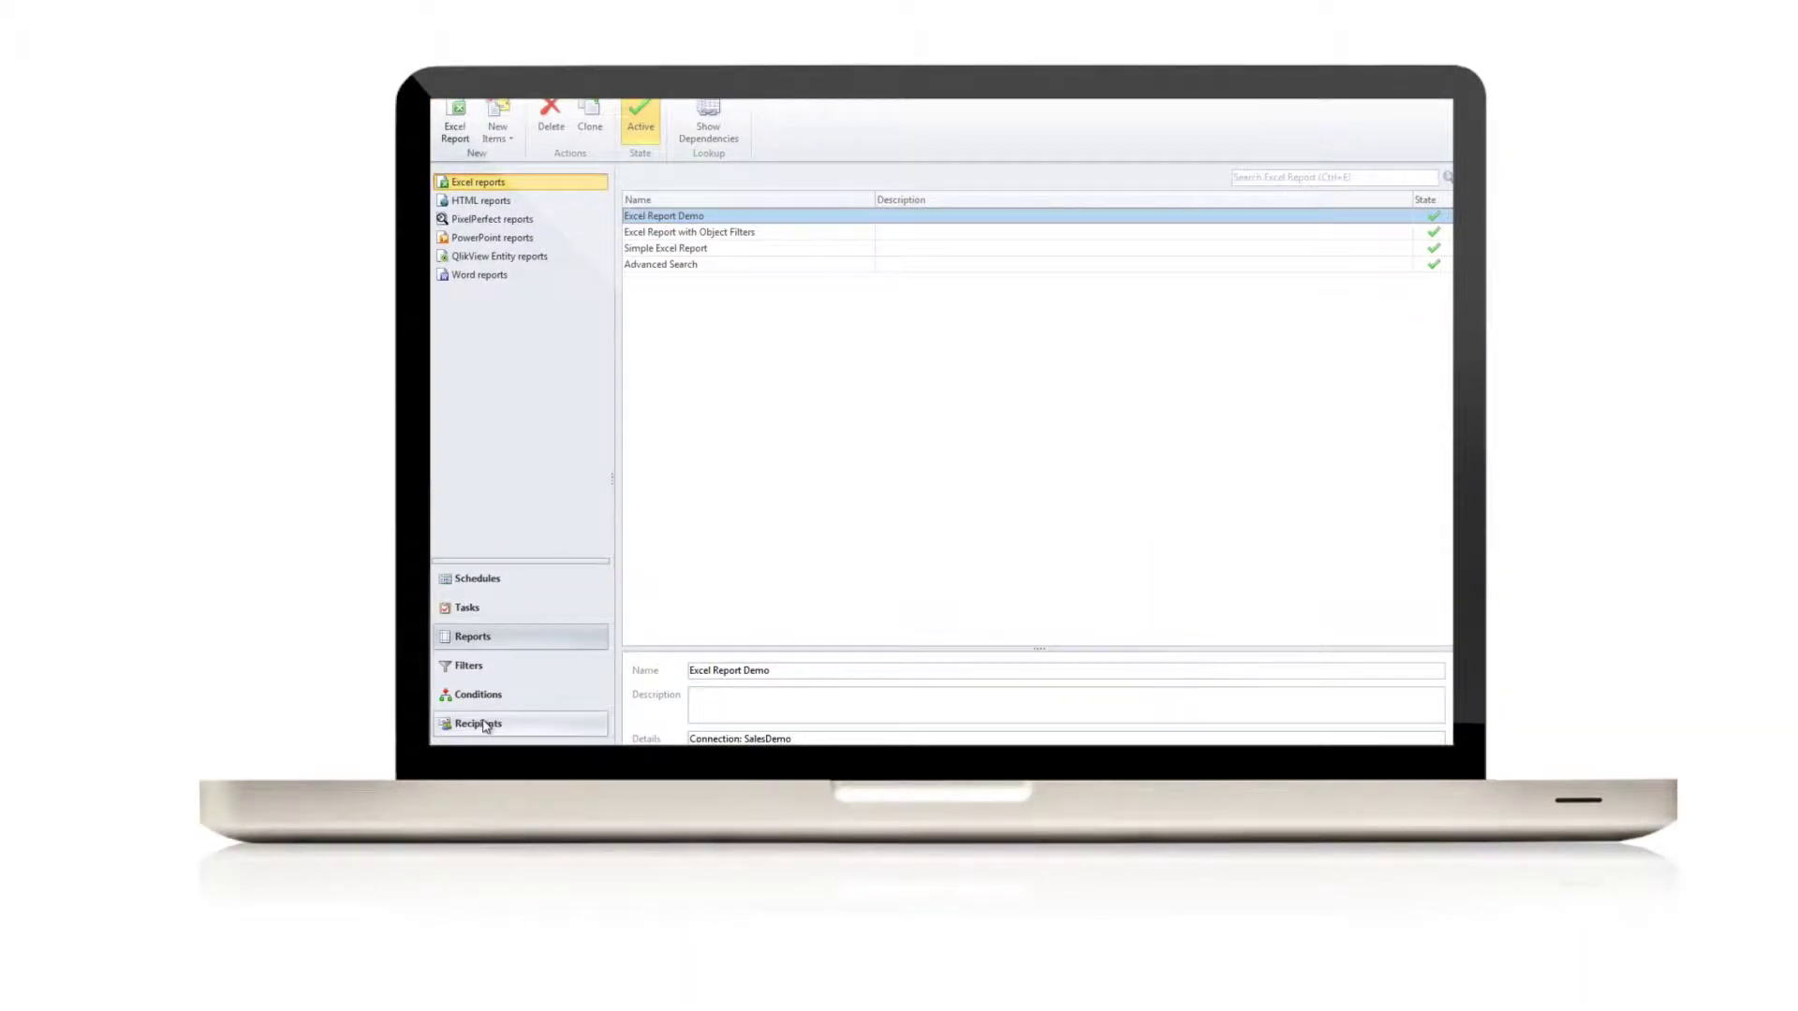
# Switch to the Tasks section so the existing Report Tasks are listed.
pyautogui.click(484, 725)
pyautogui.click(484, 588)
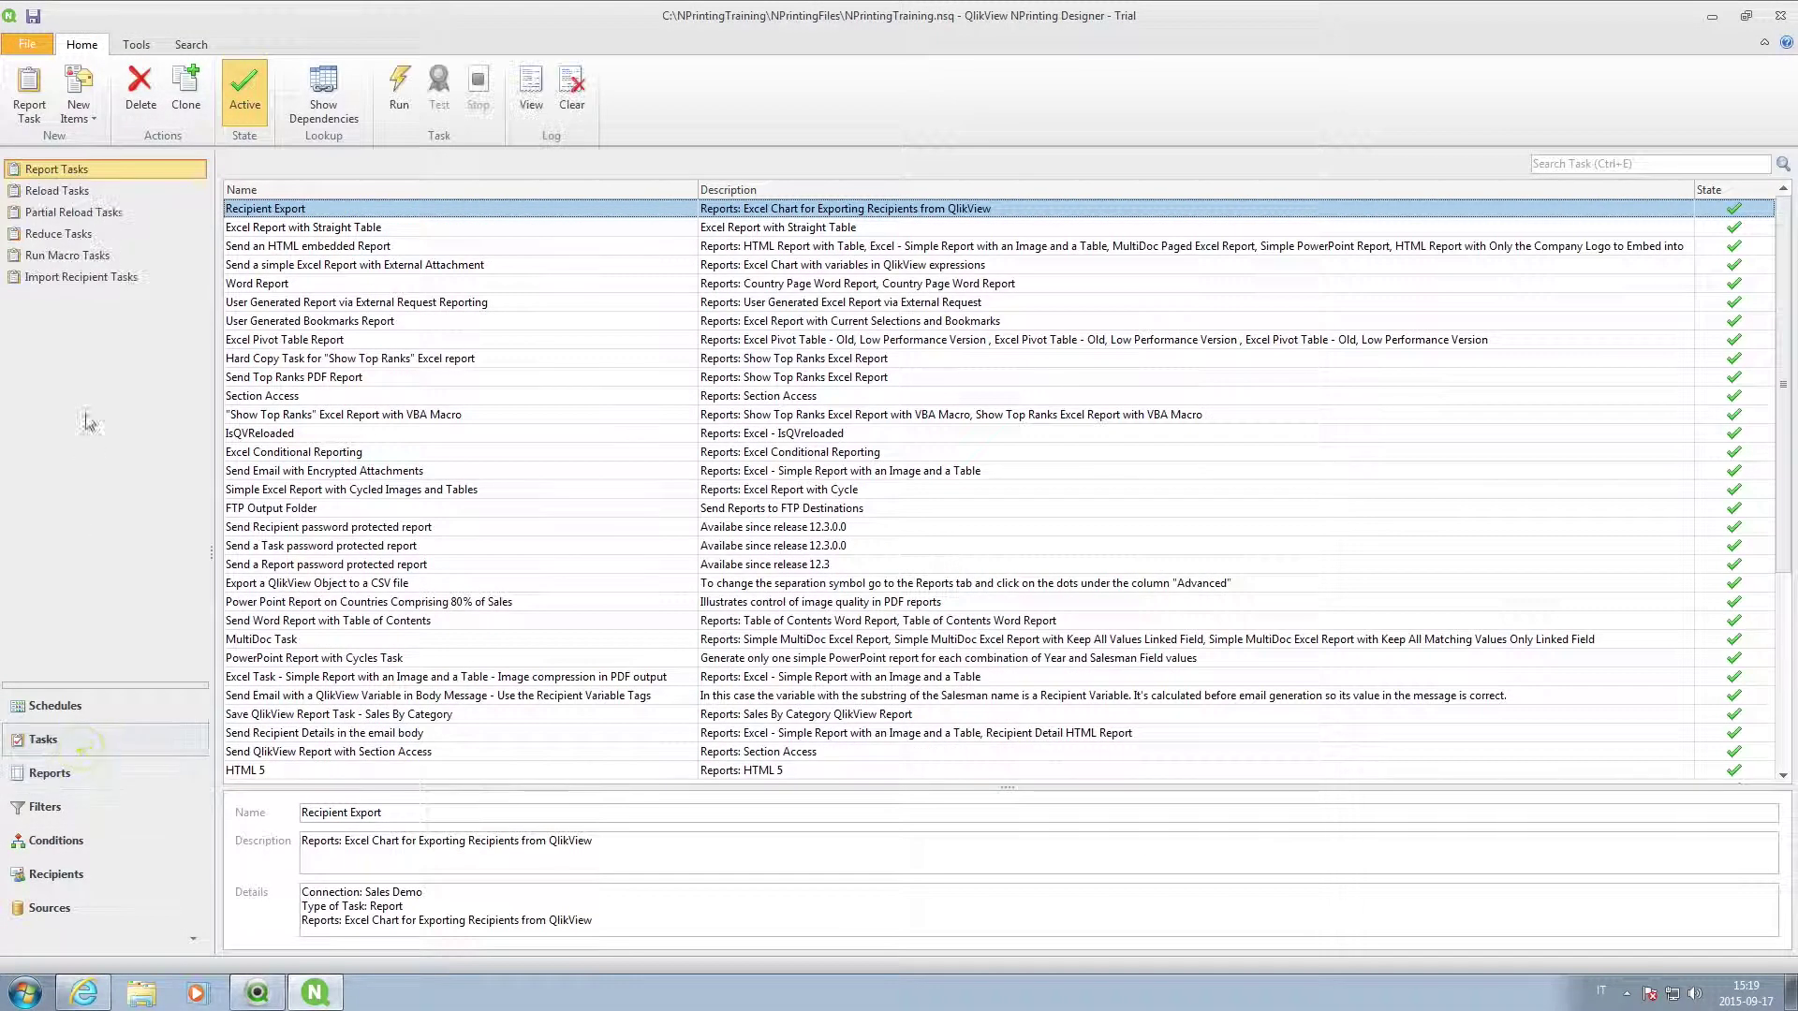
# Start a new report task saving to recipient folders, using recipient passwords plus a password to open.
pyautogui.click(12, 73)
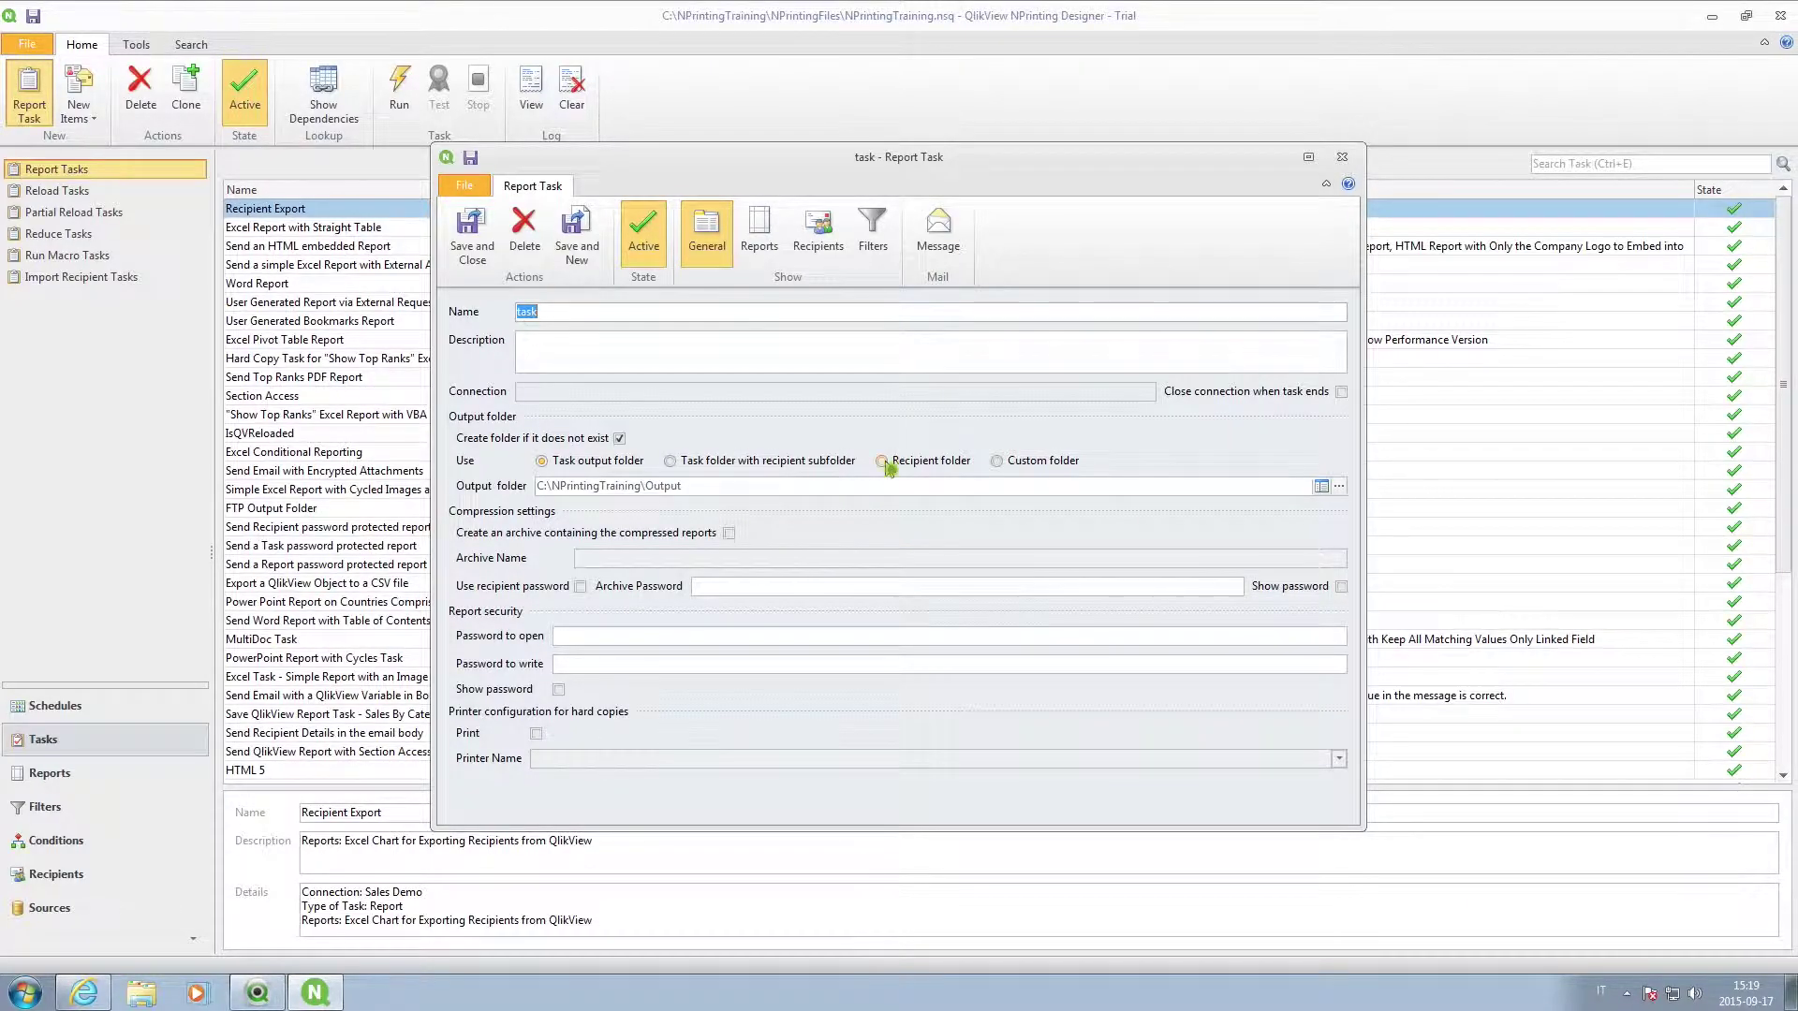
pyautogui.click(881, 461)
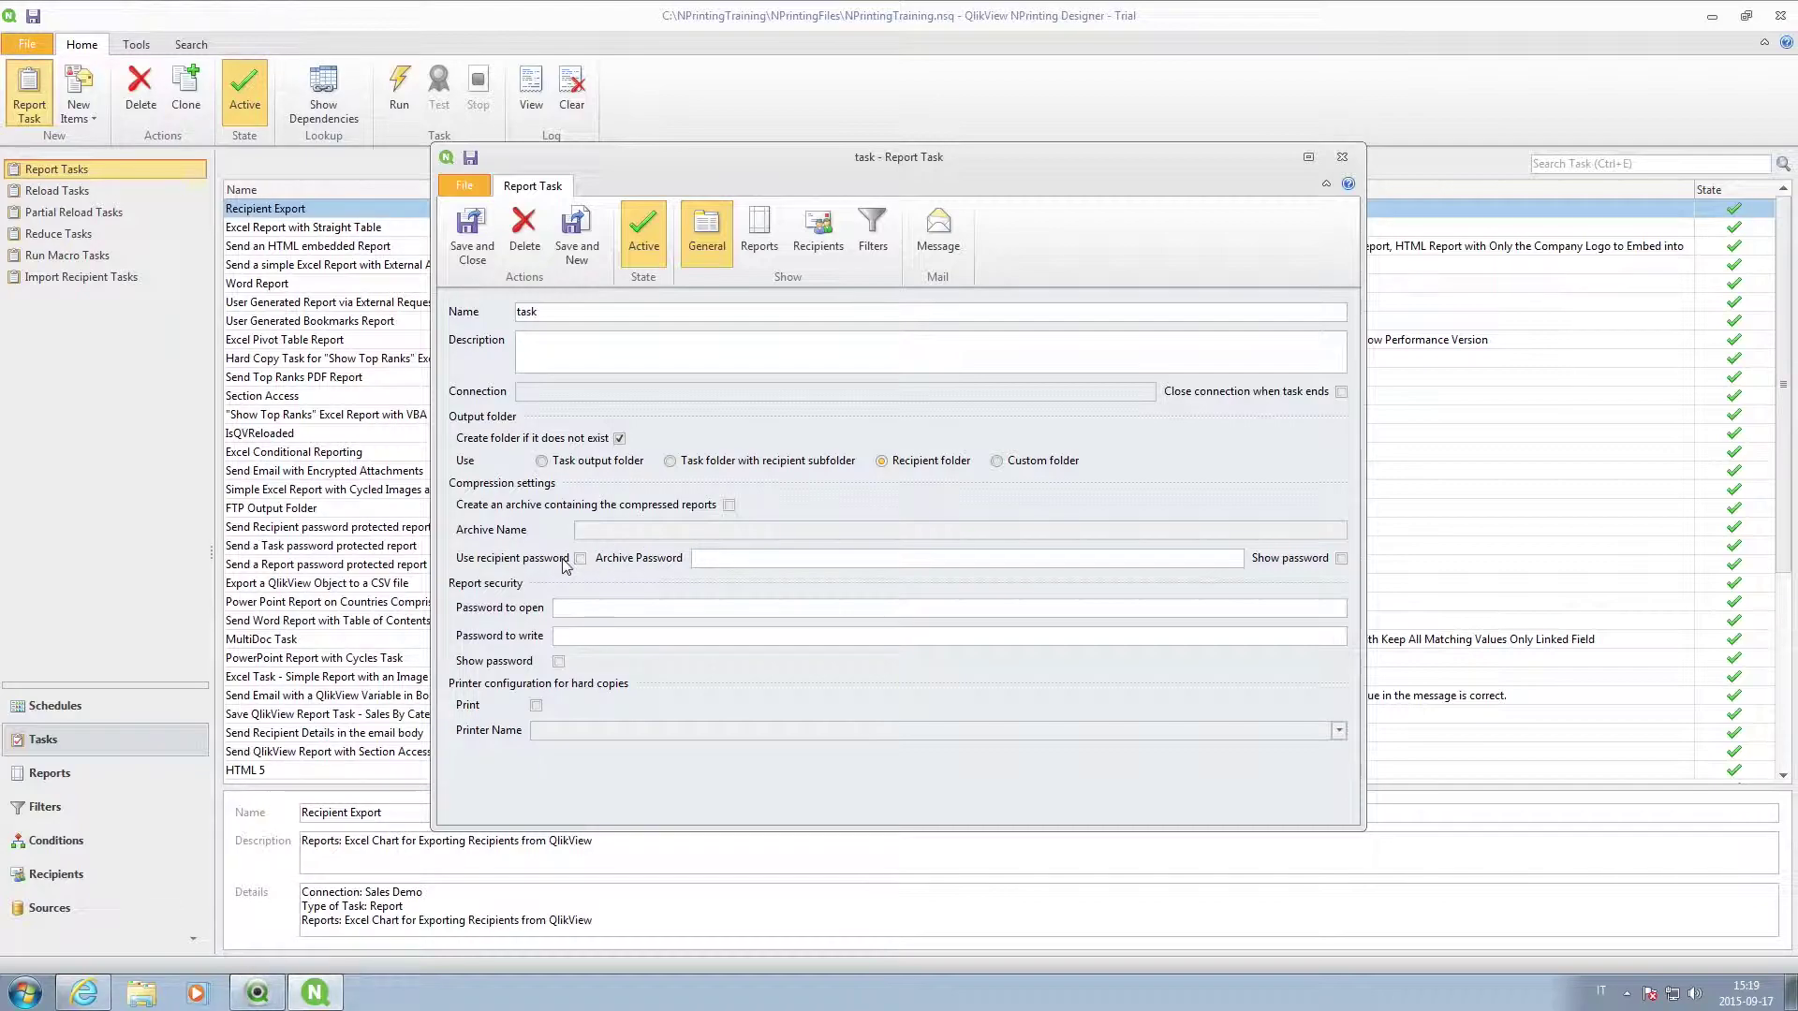
pyautogui.click(580, 560)
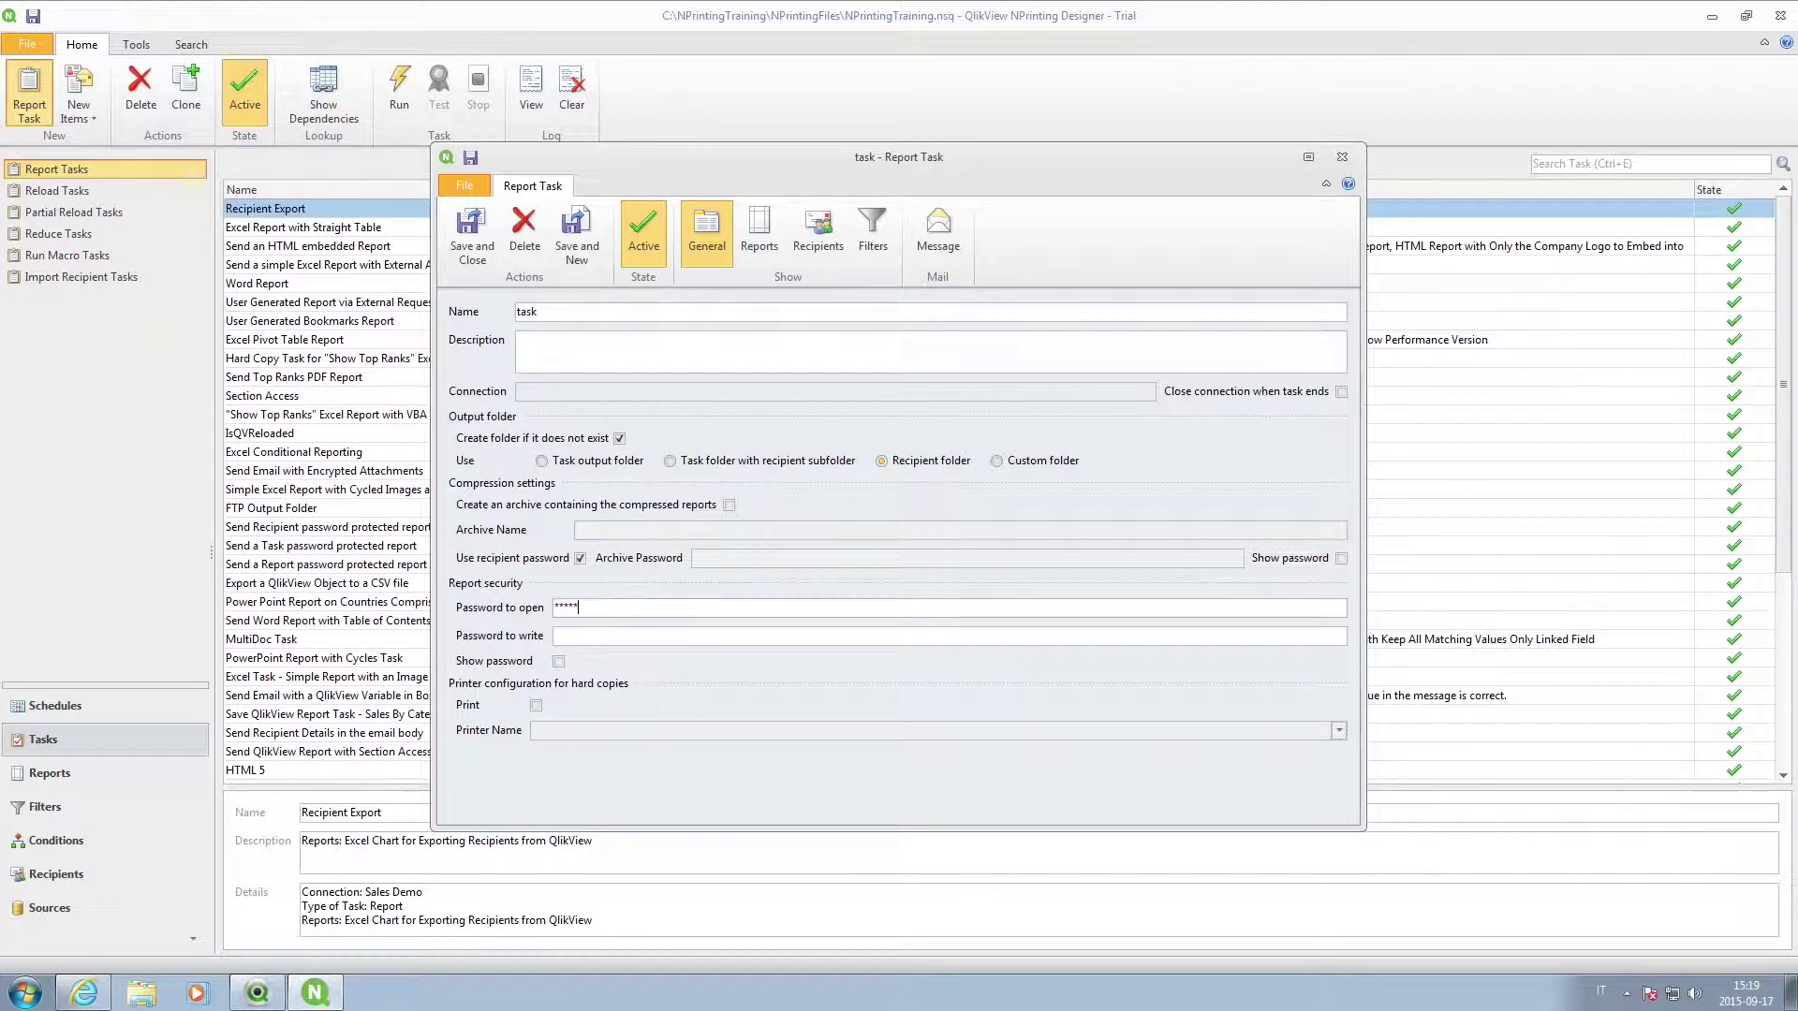
pyautogui.write('**')
# Search 'sales by' and add the Sales By Category QlikView Report to the task.
pyautogui.click(759, 234)
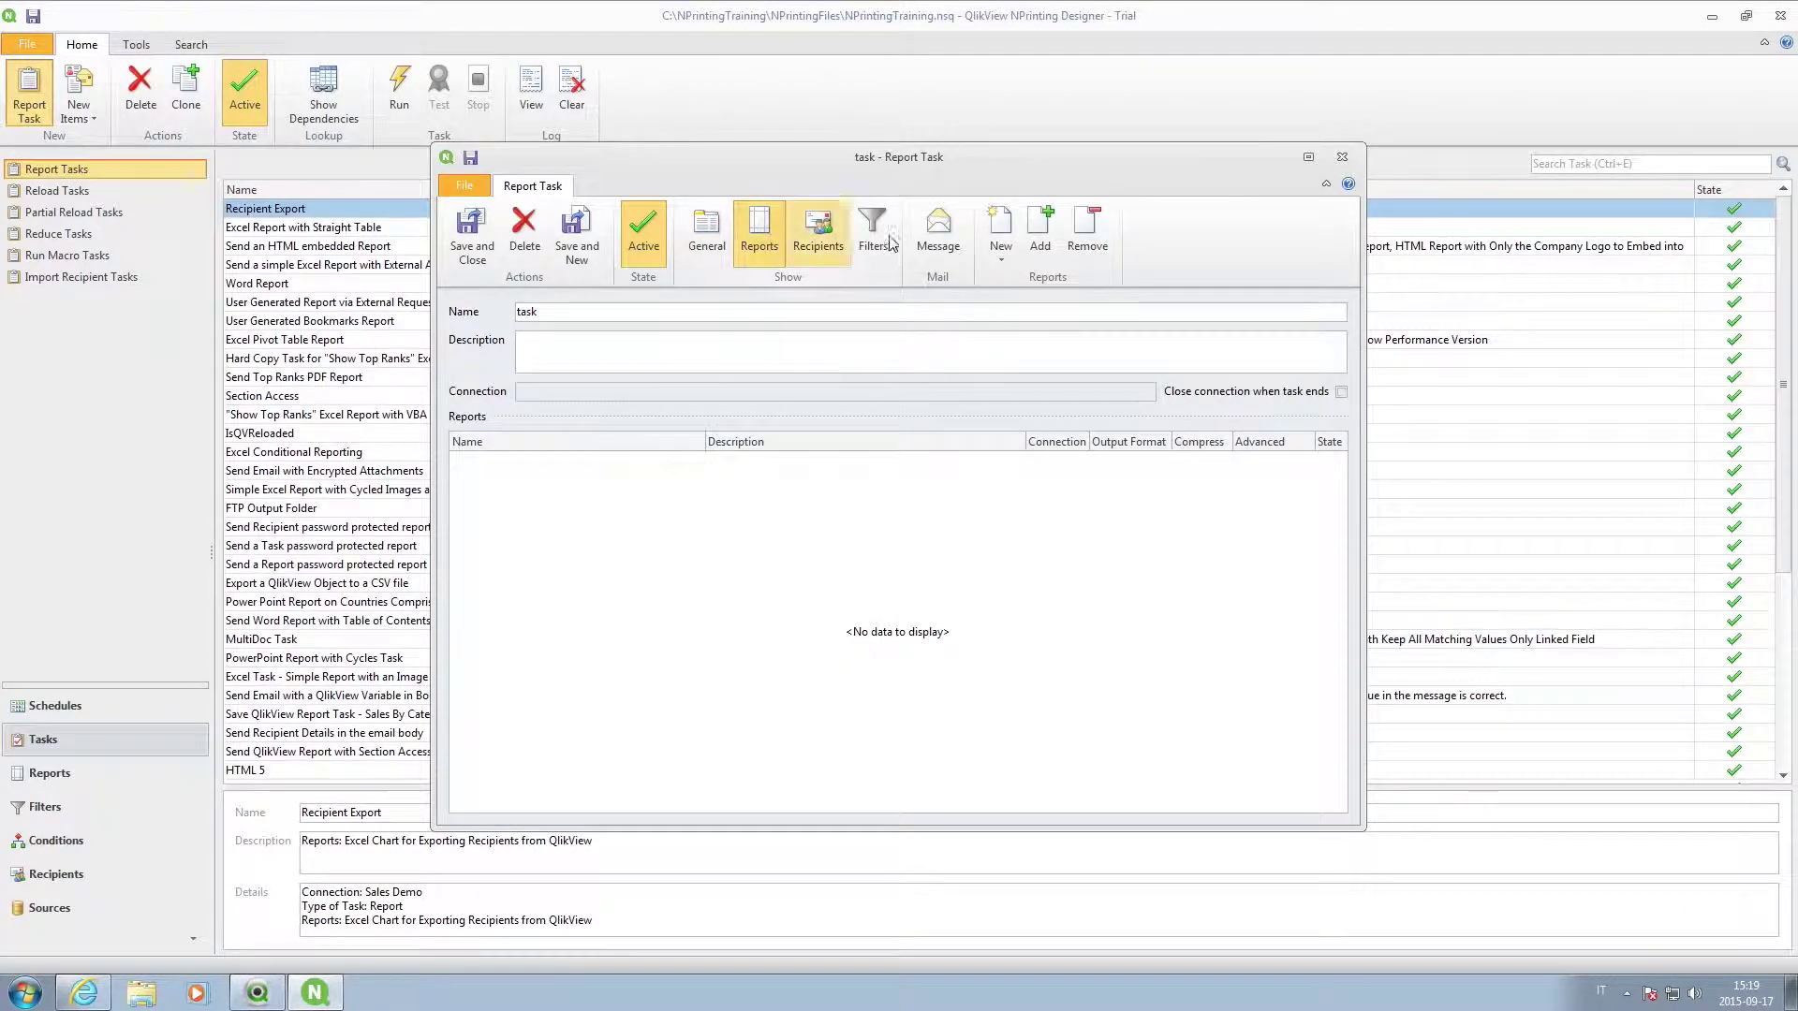
pyautogui.click(1040, 236)
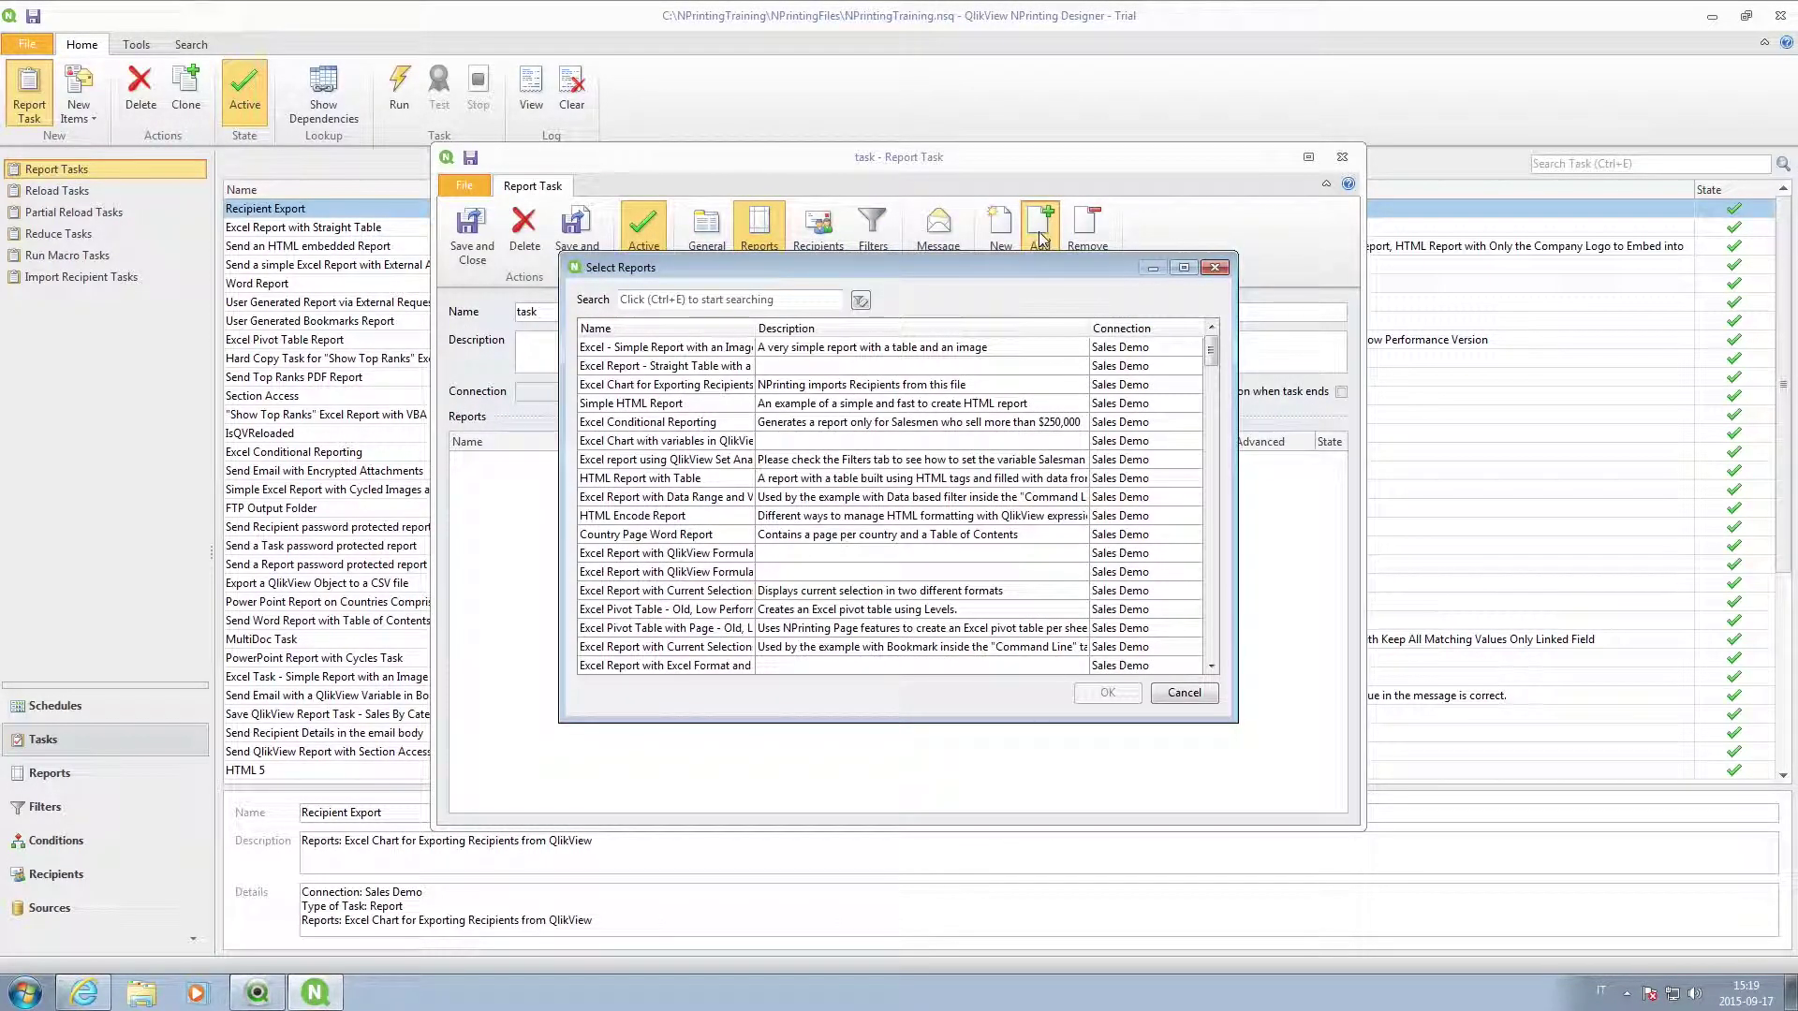
pyautogui.click(717, 300)
pyautogui.write('sales by')
pyautogui.click(697, 356)
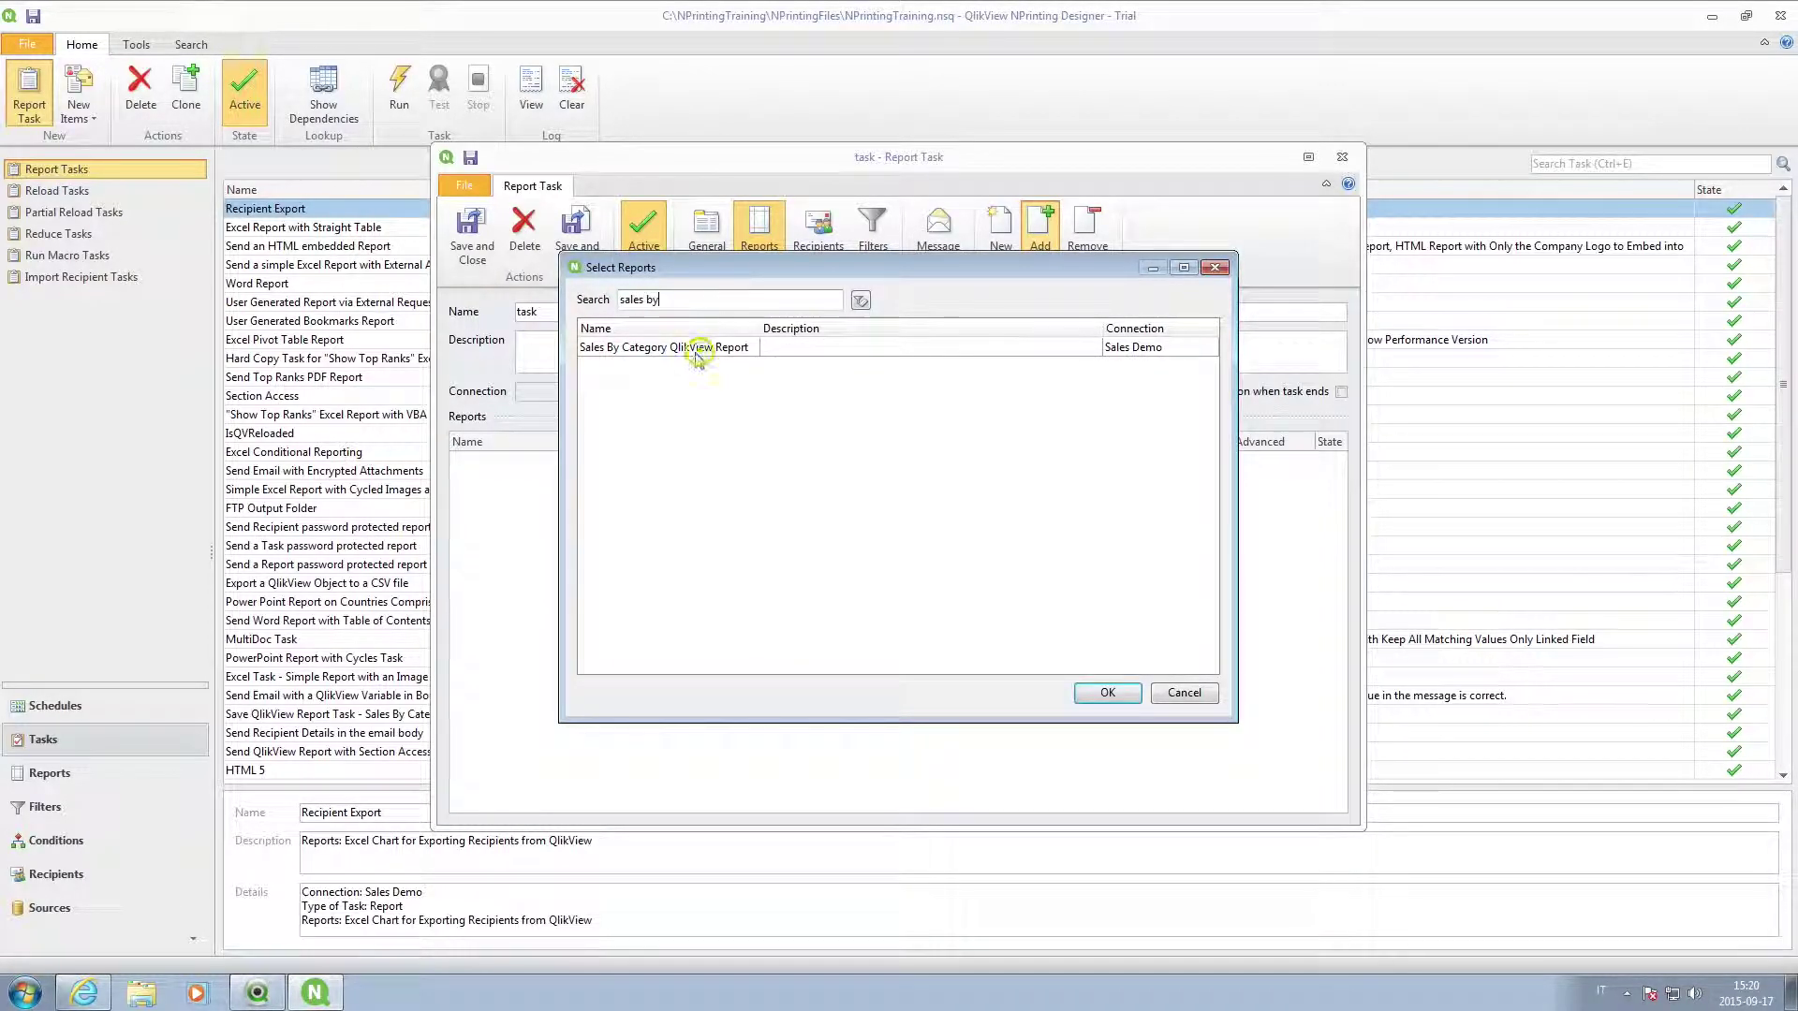
pyautogui.click(1101, 695)
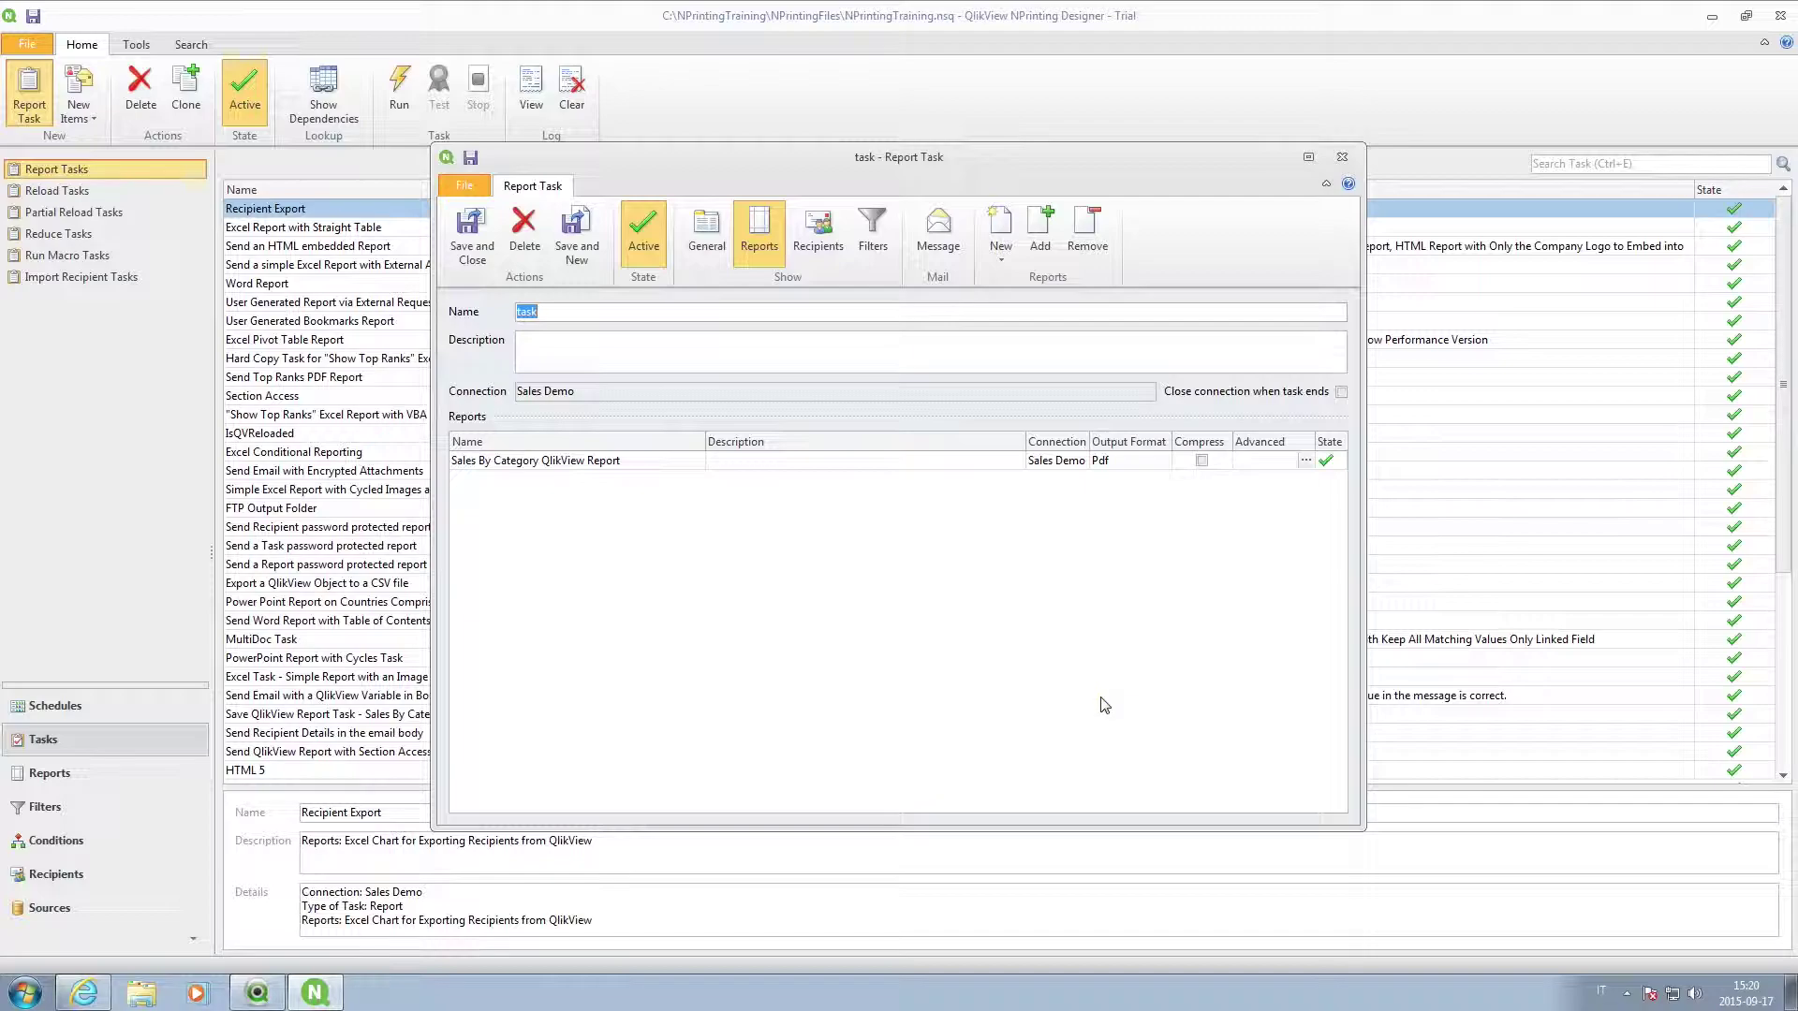
# Add the Salesmen recipient group to the task.
pyautogui.click(820, 241)
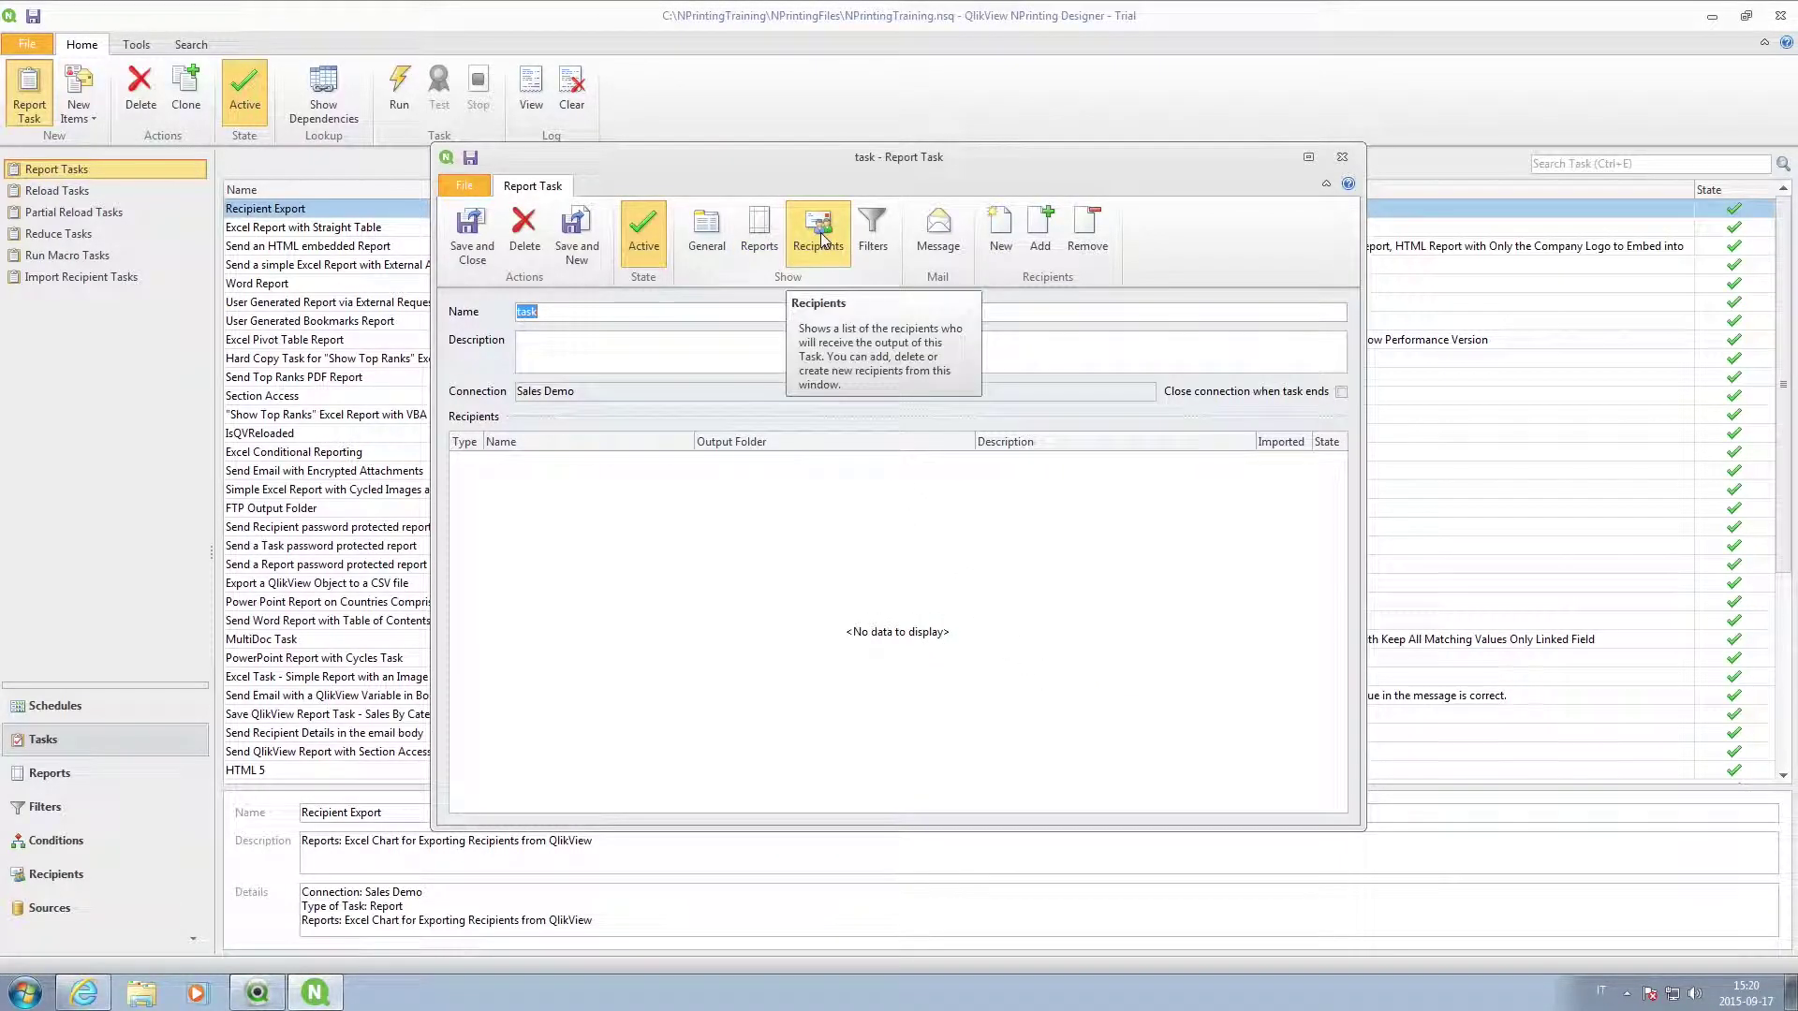
pyautogui.click(1040, 234)
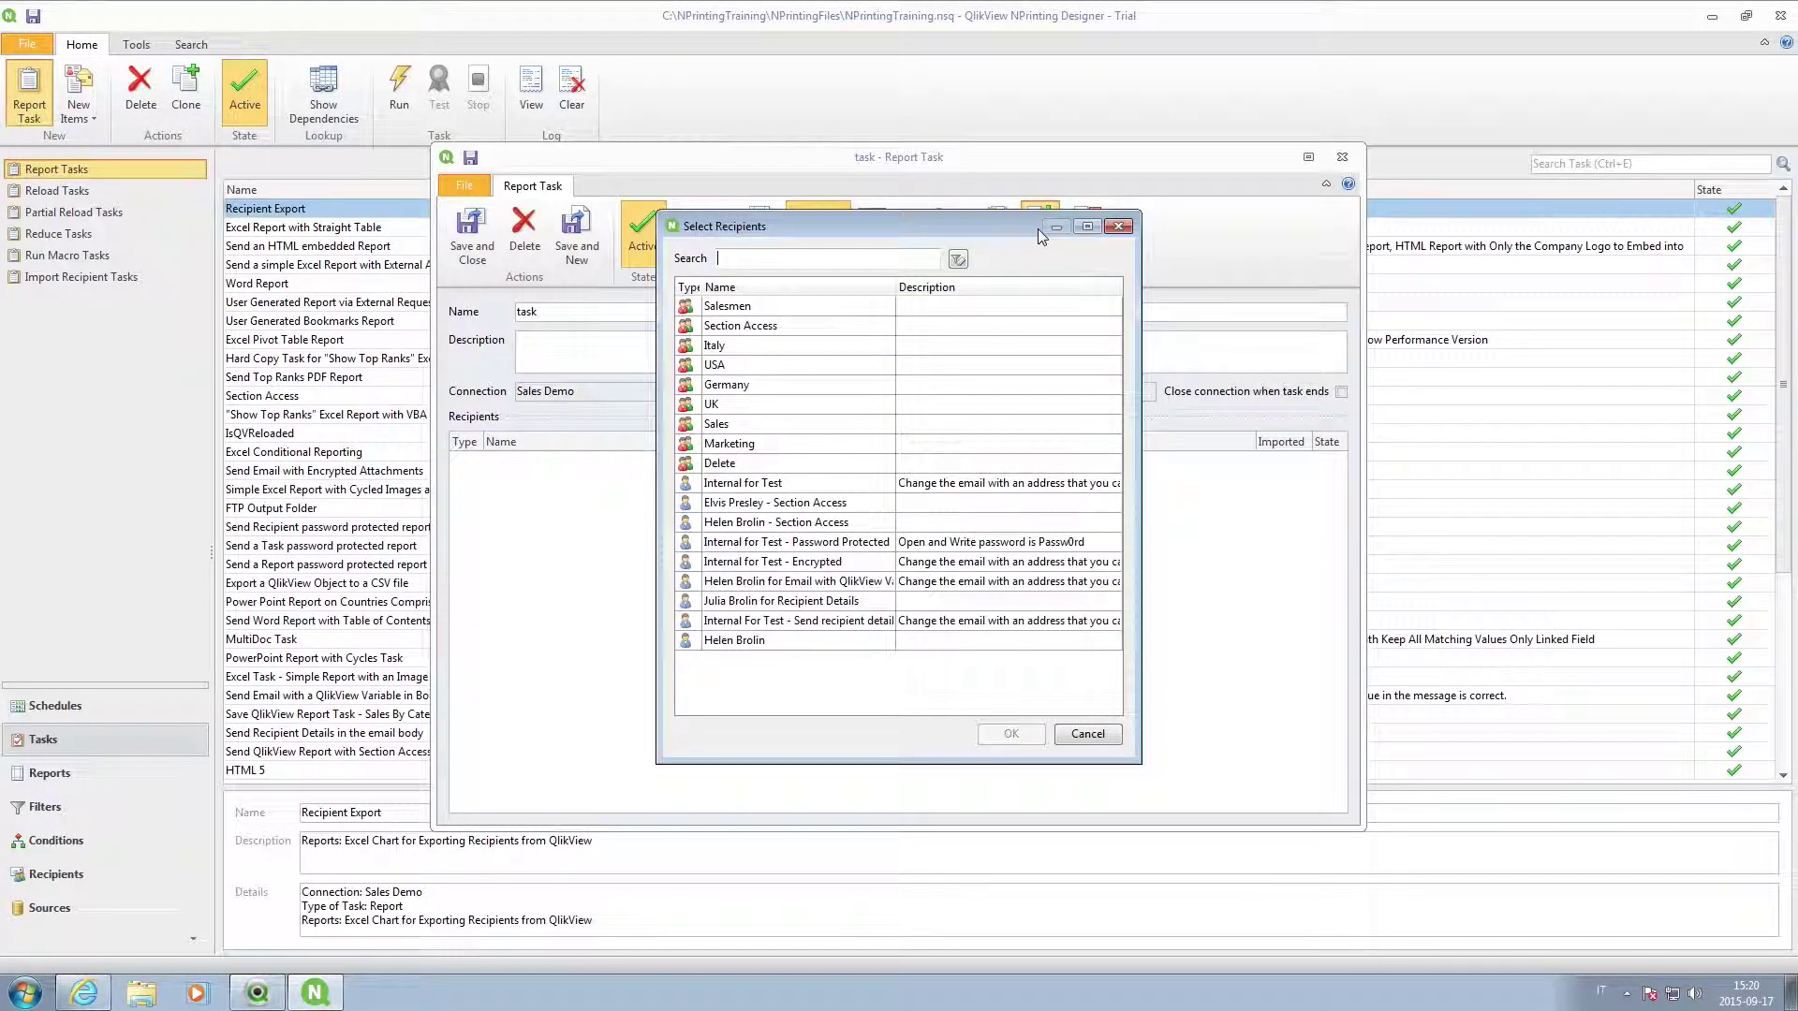
pyautogui.click(740, 315)
pyautogui.click(1006, 735)
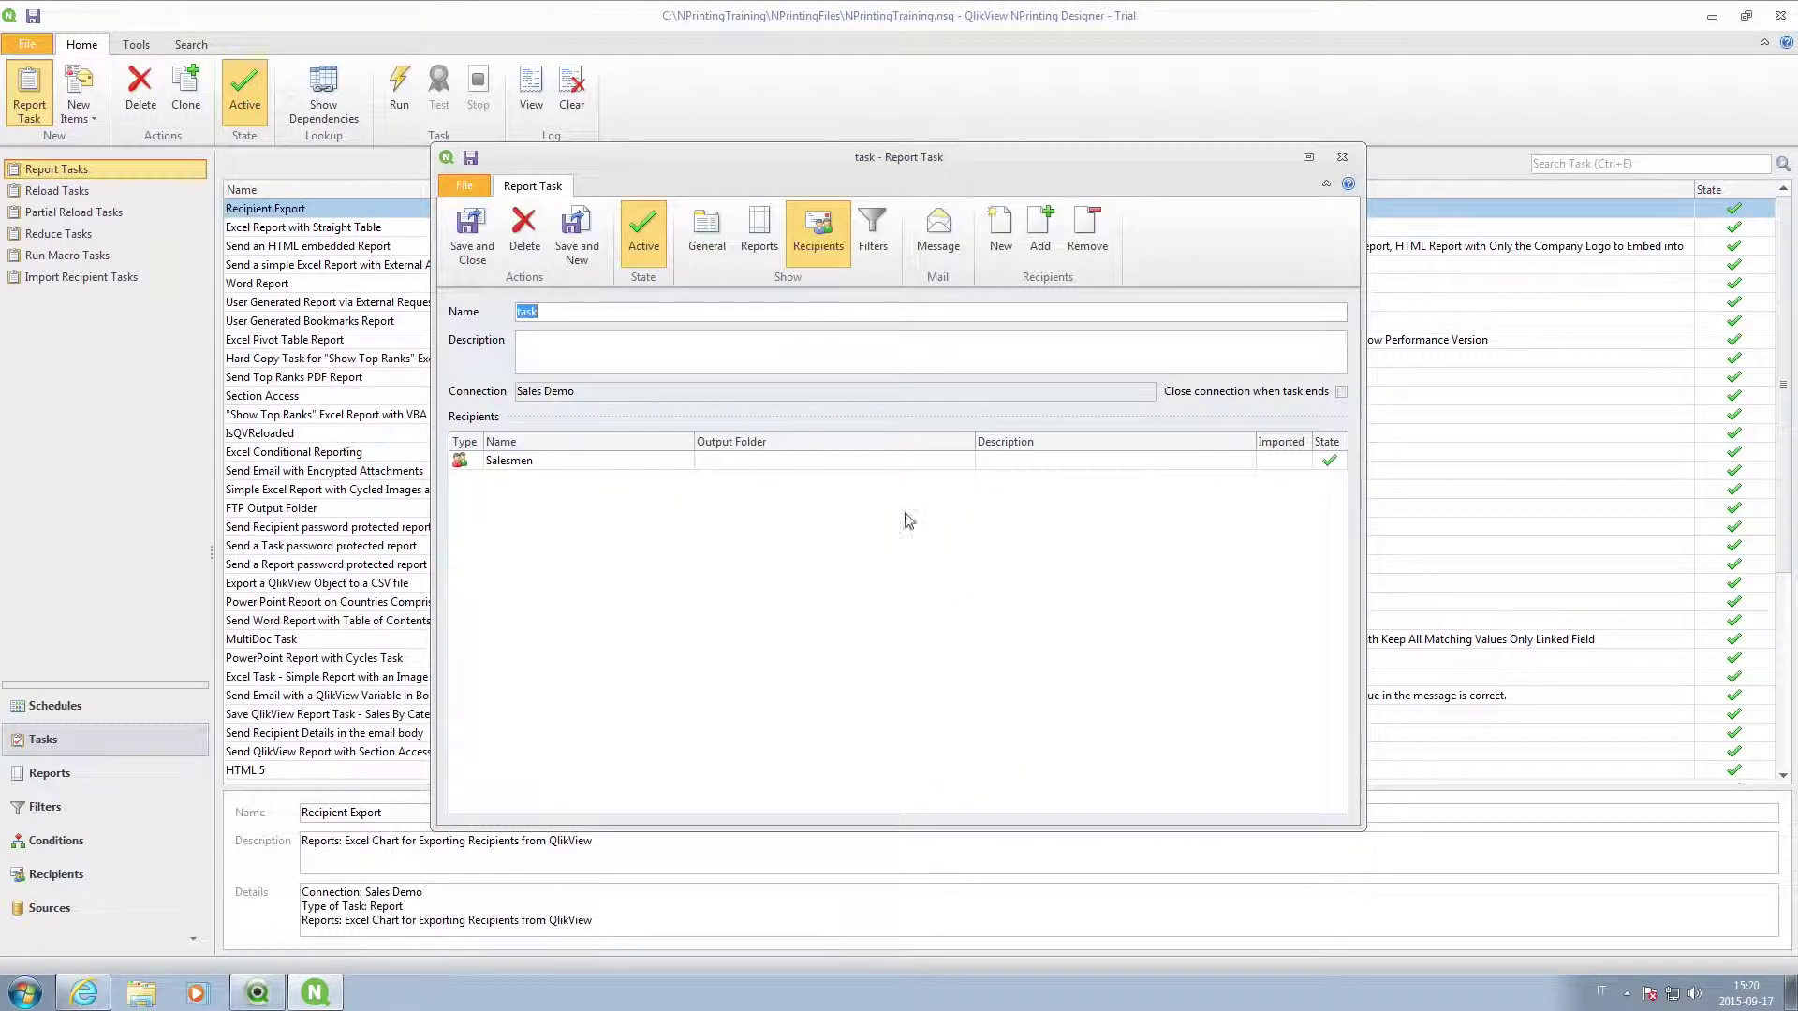
# Add the 'Find the Max Value in the Year Field' filter, then save, close and run the task.
pyautogui.click(875, 234)
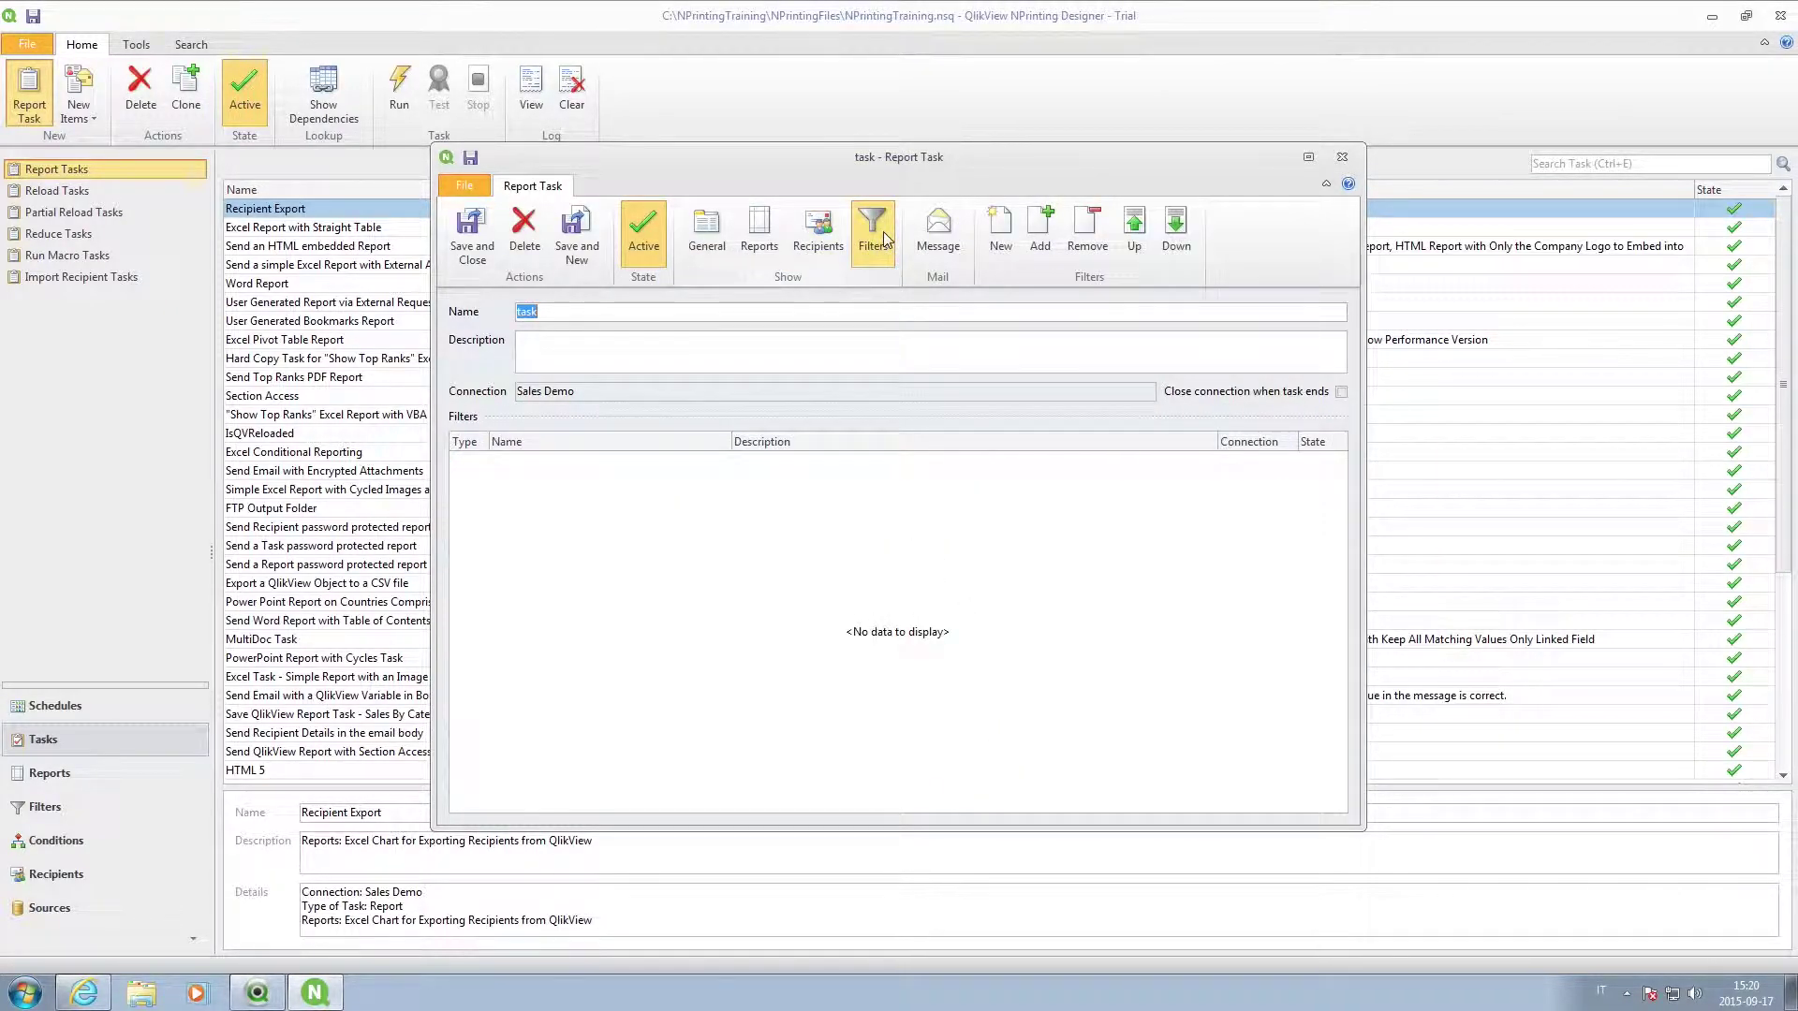
pyautogui.click(1042, 240)
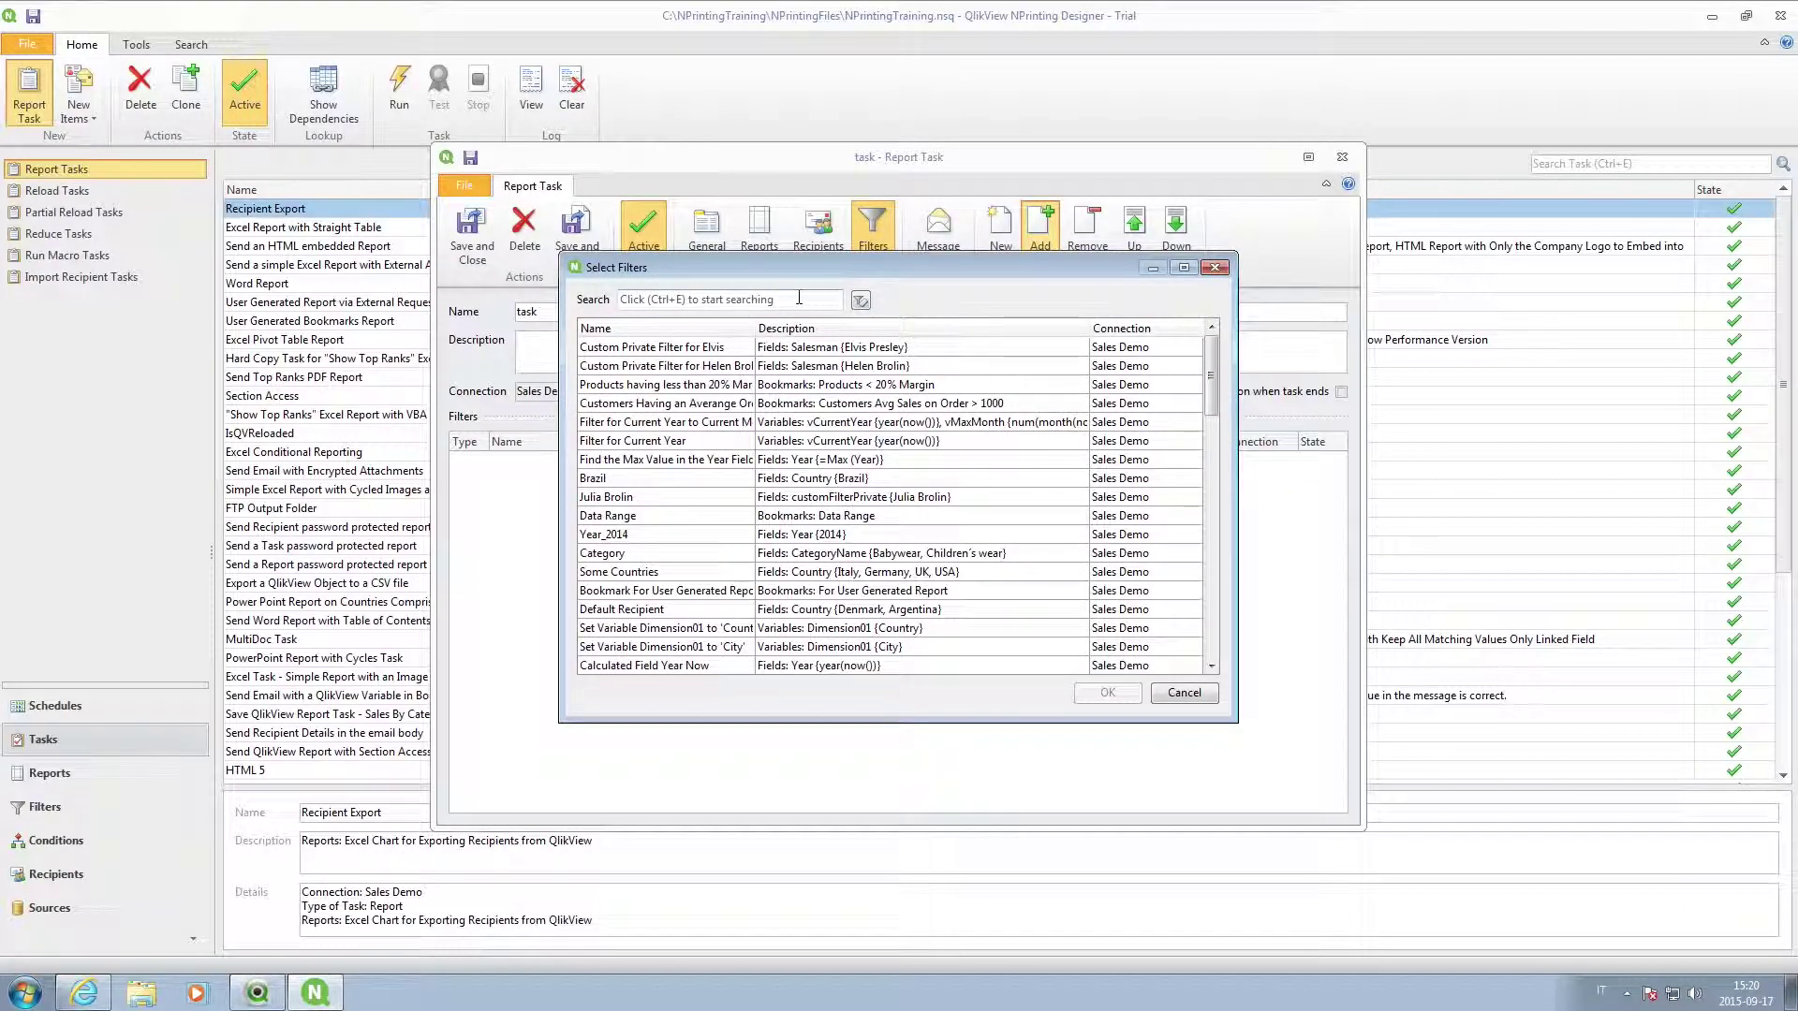
pyautogui.click(784, 462)
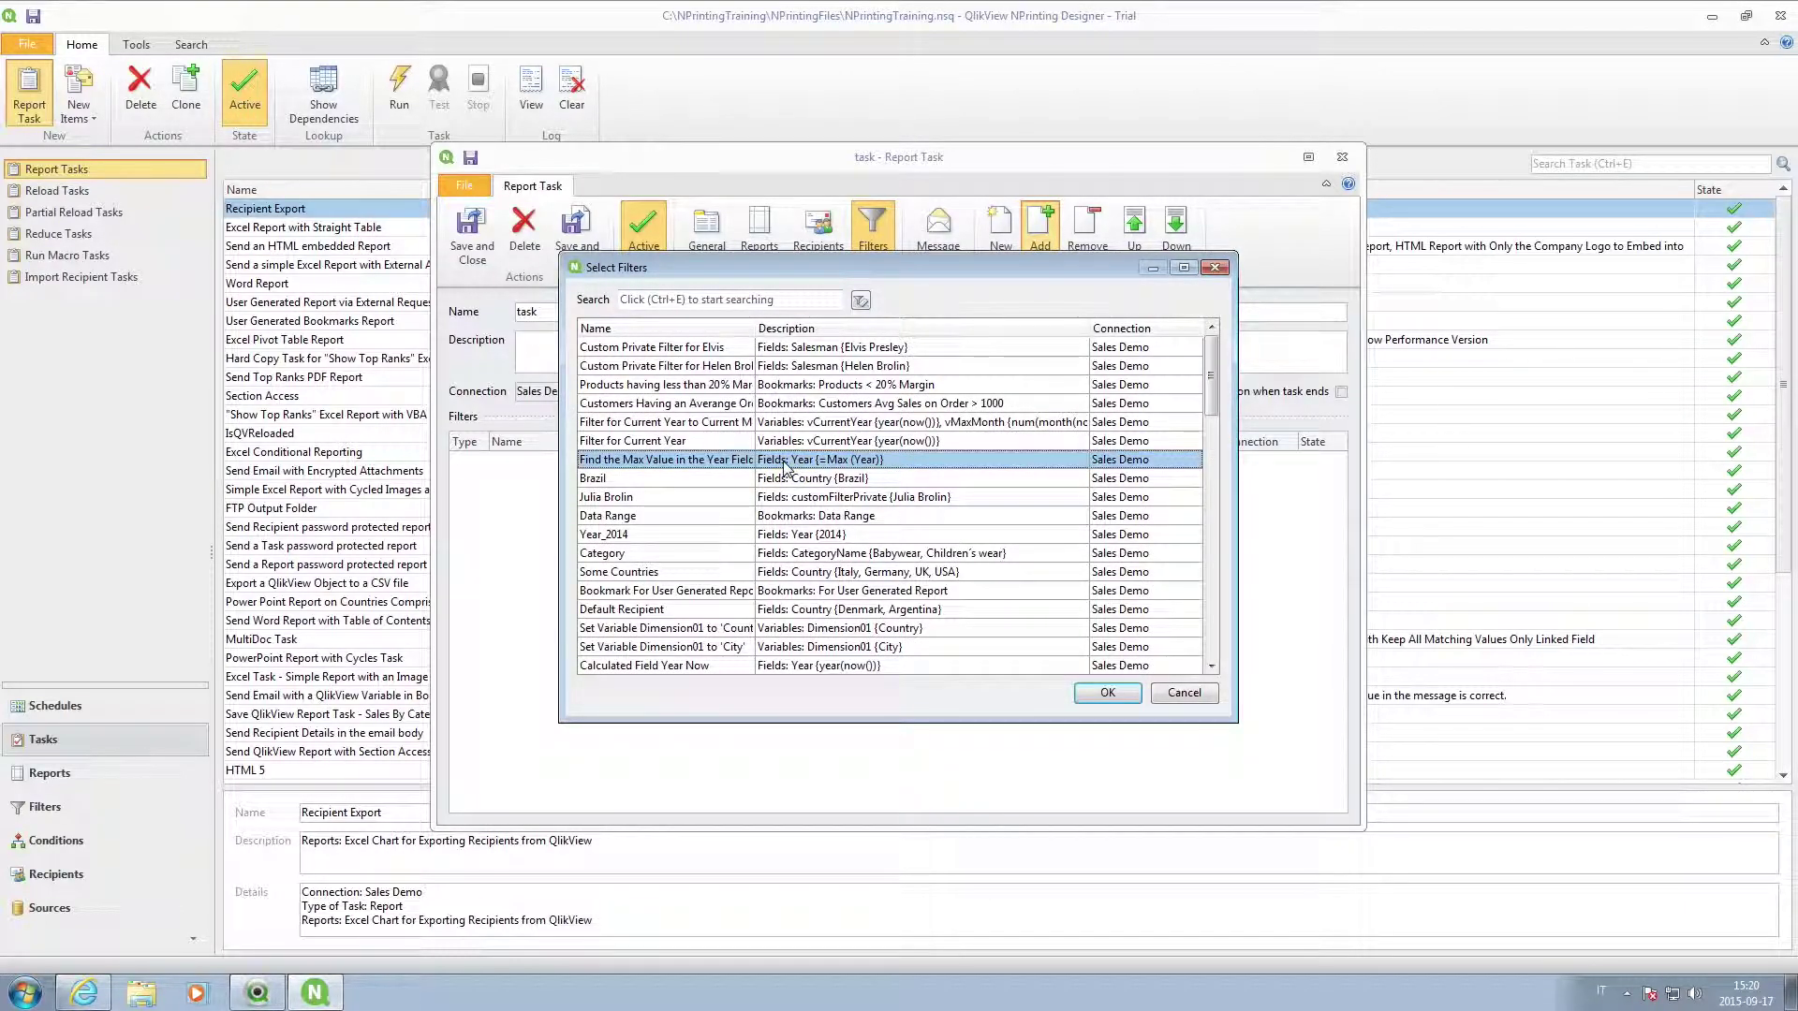
pyautogui.click(1107, 693)
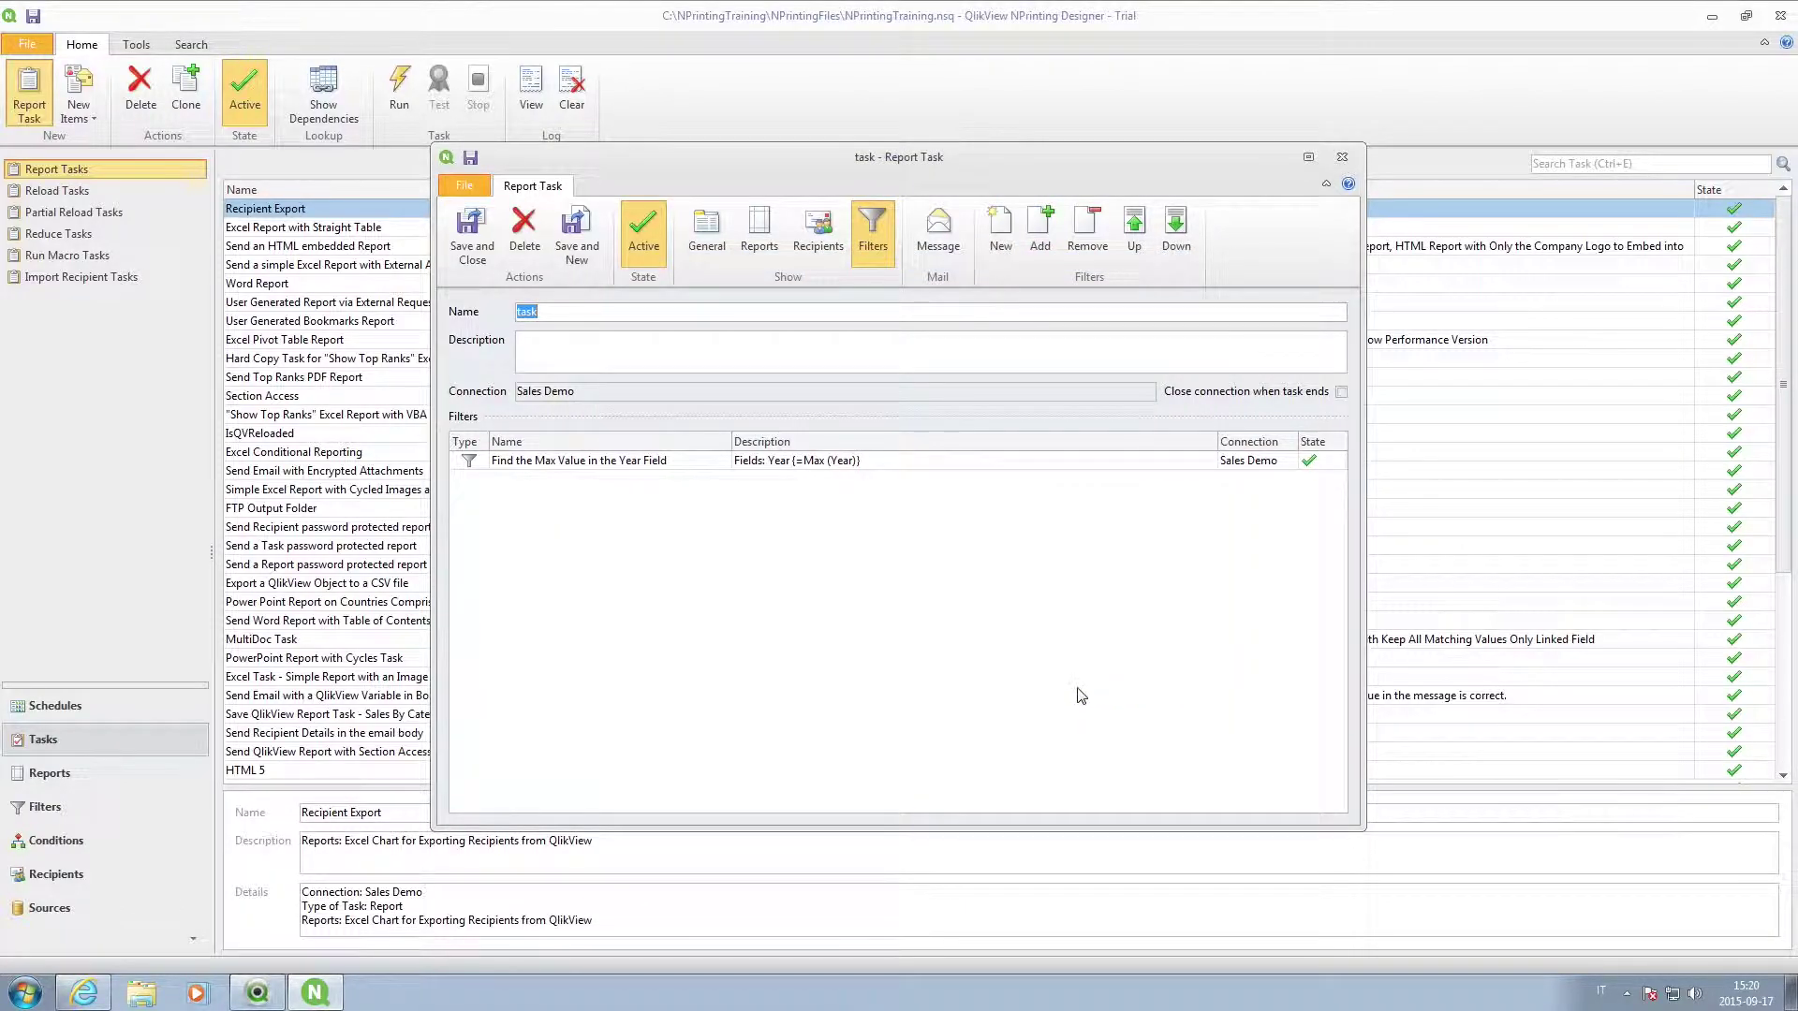
pyautogui.click(471, 234)
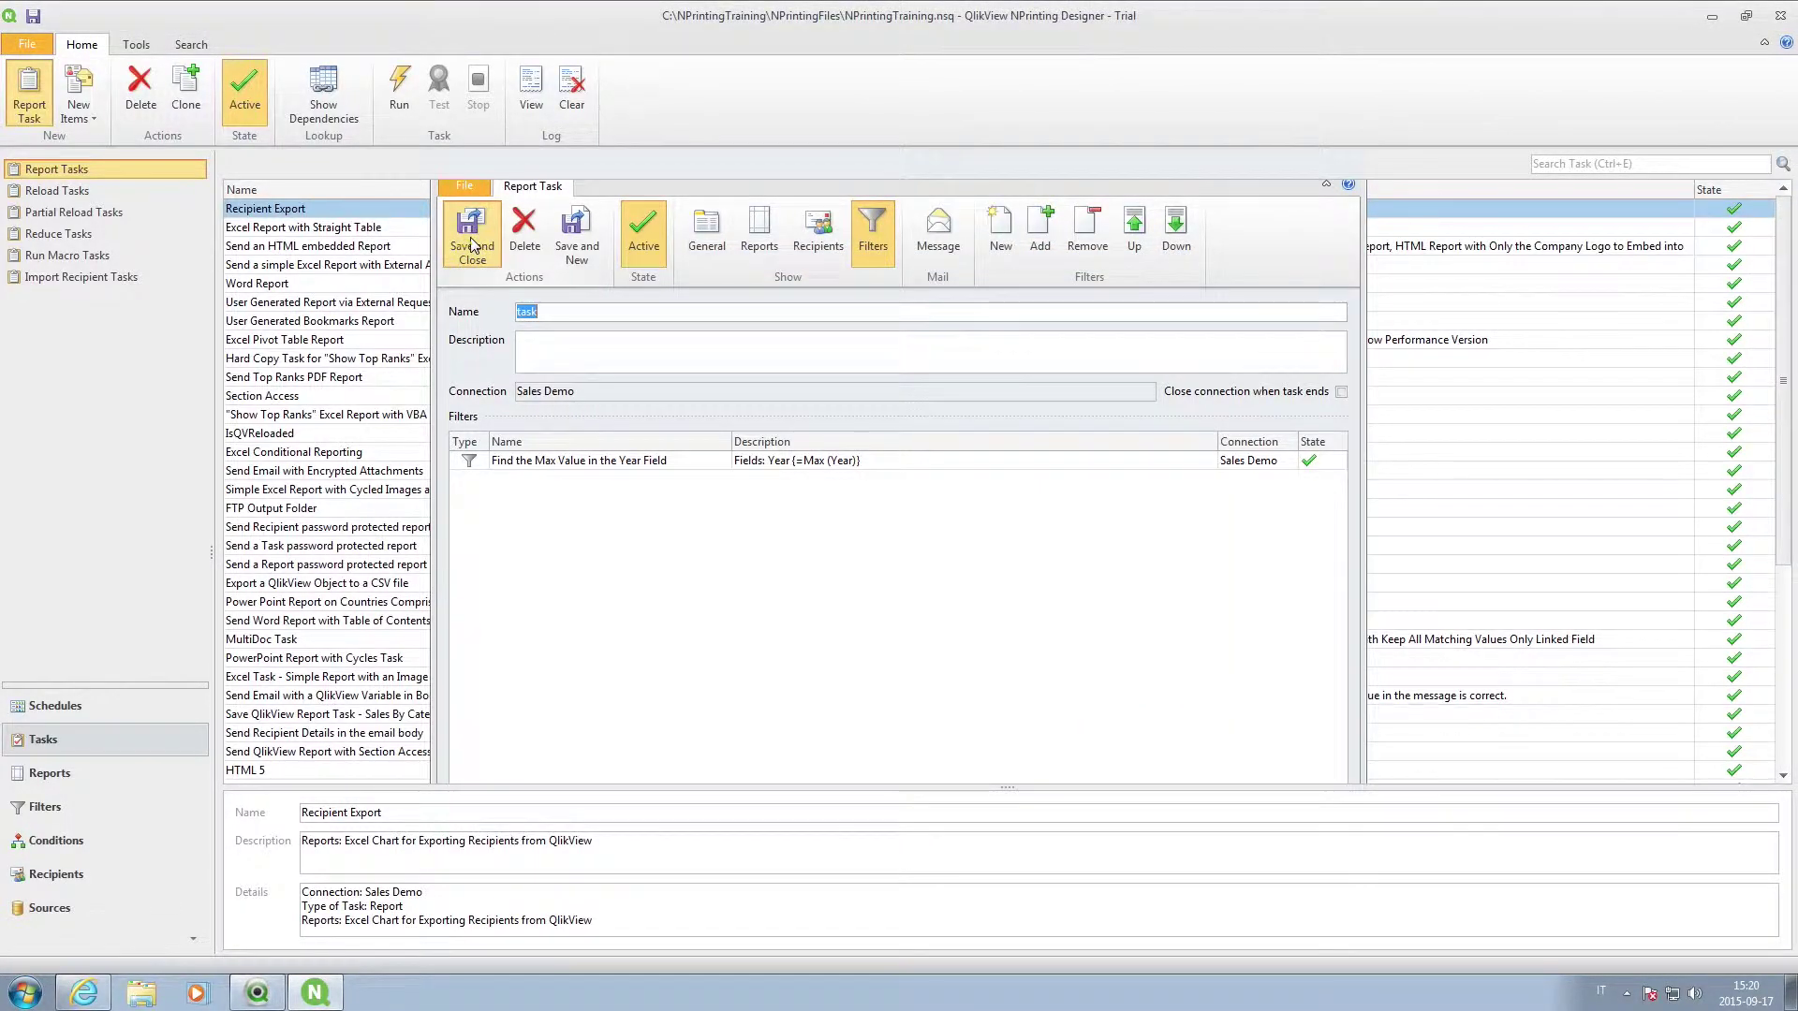
pyautogui.click(402, 90)
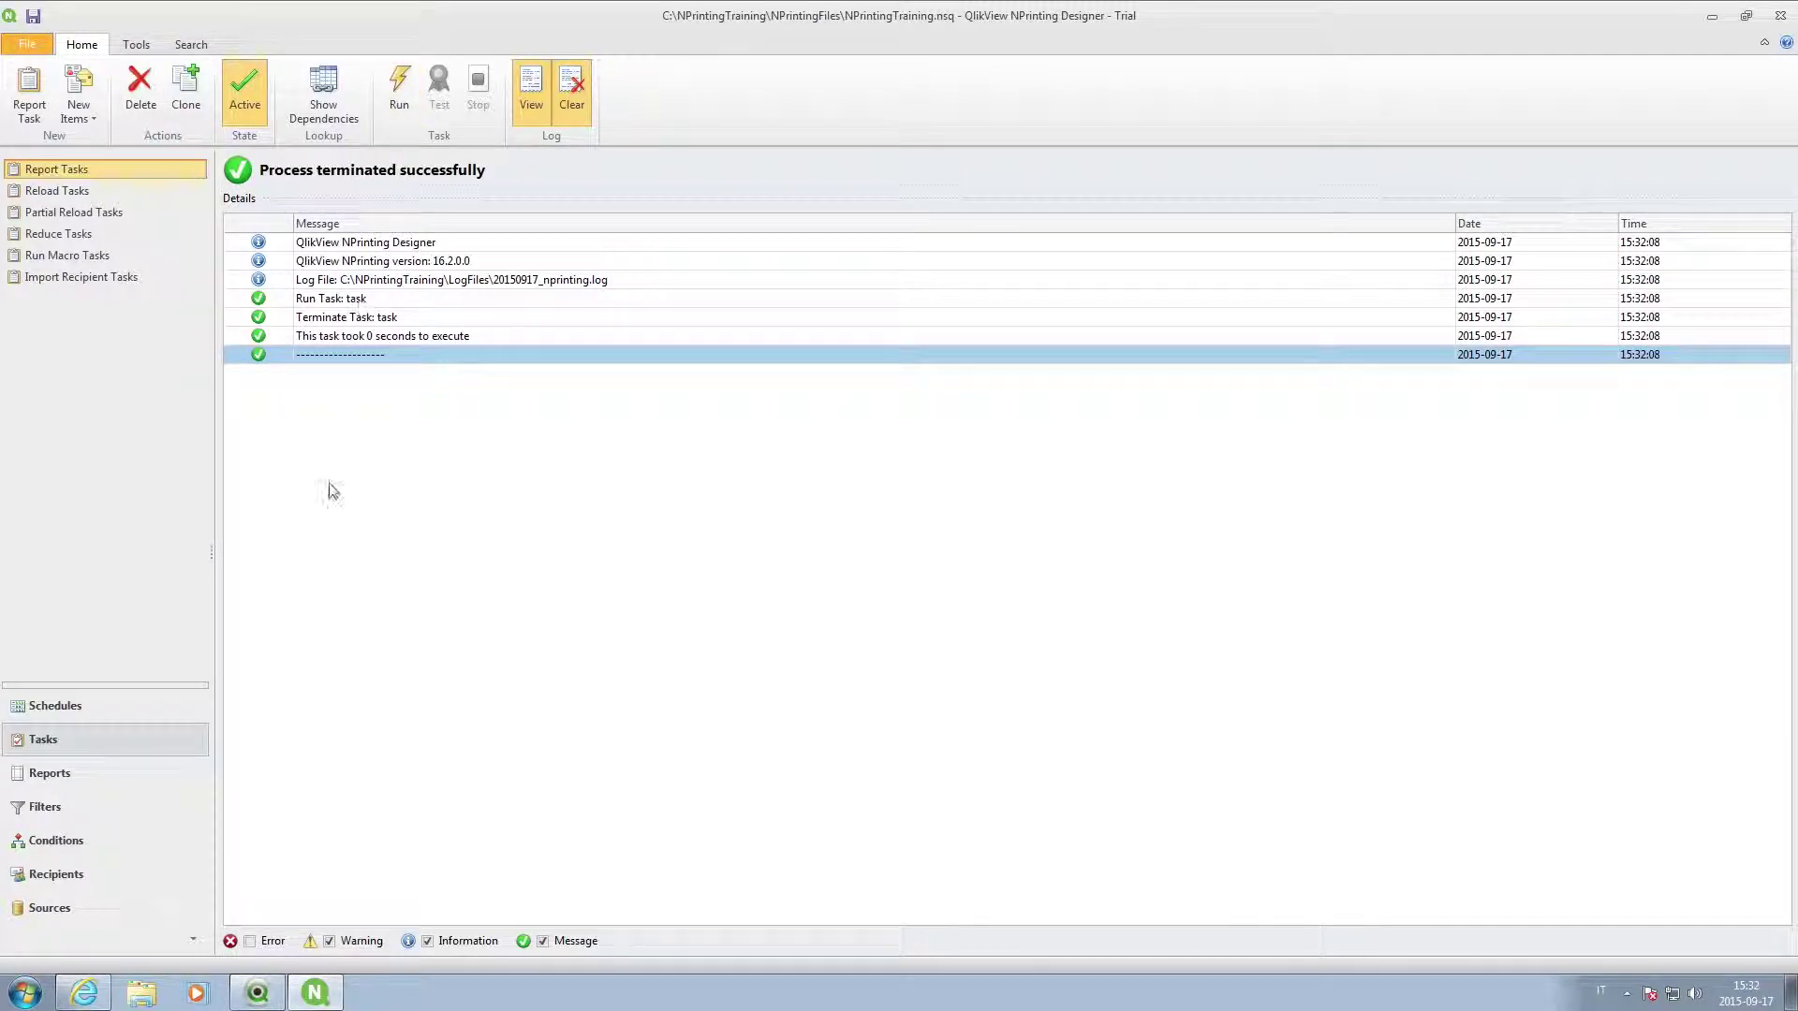
# Create a new job in Schedules > Jobs containing 'task' and save it.
pyautogui.click(66, 705)
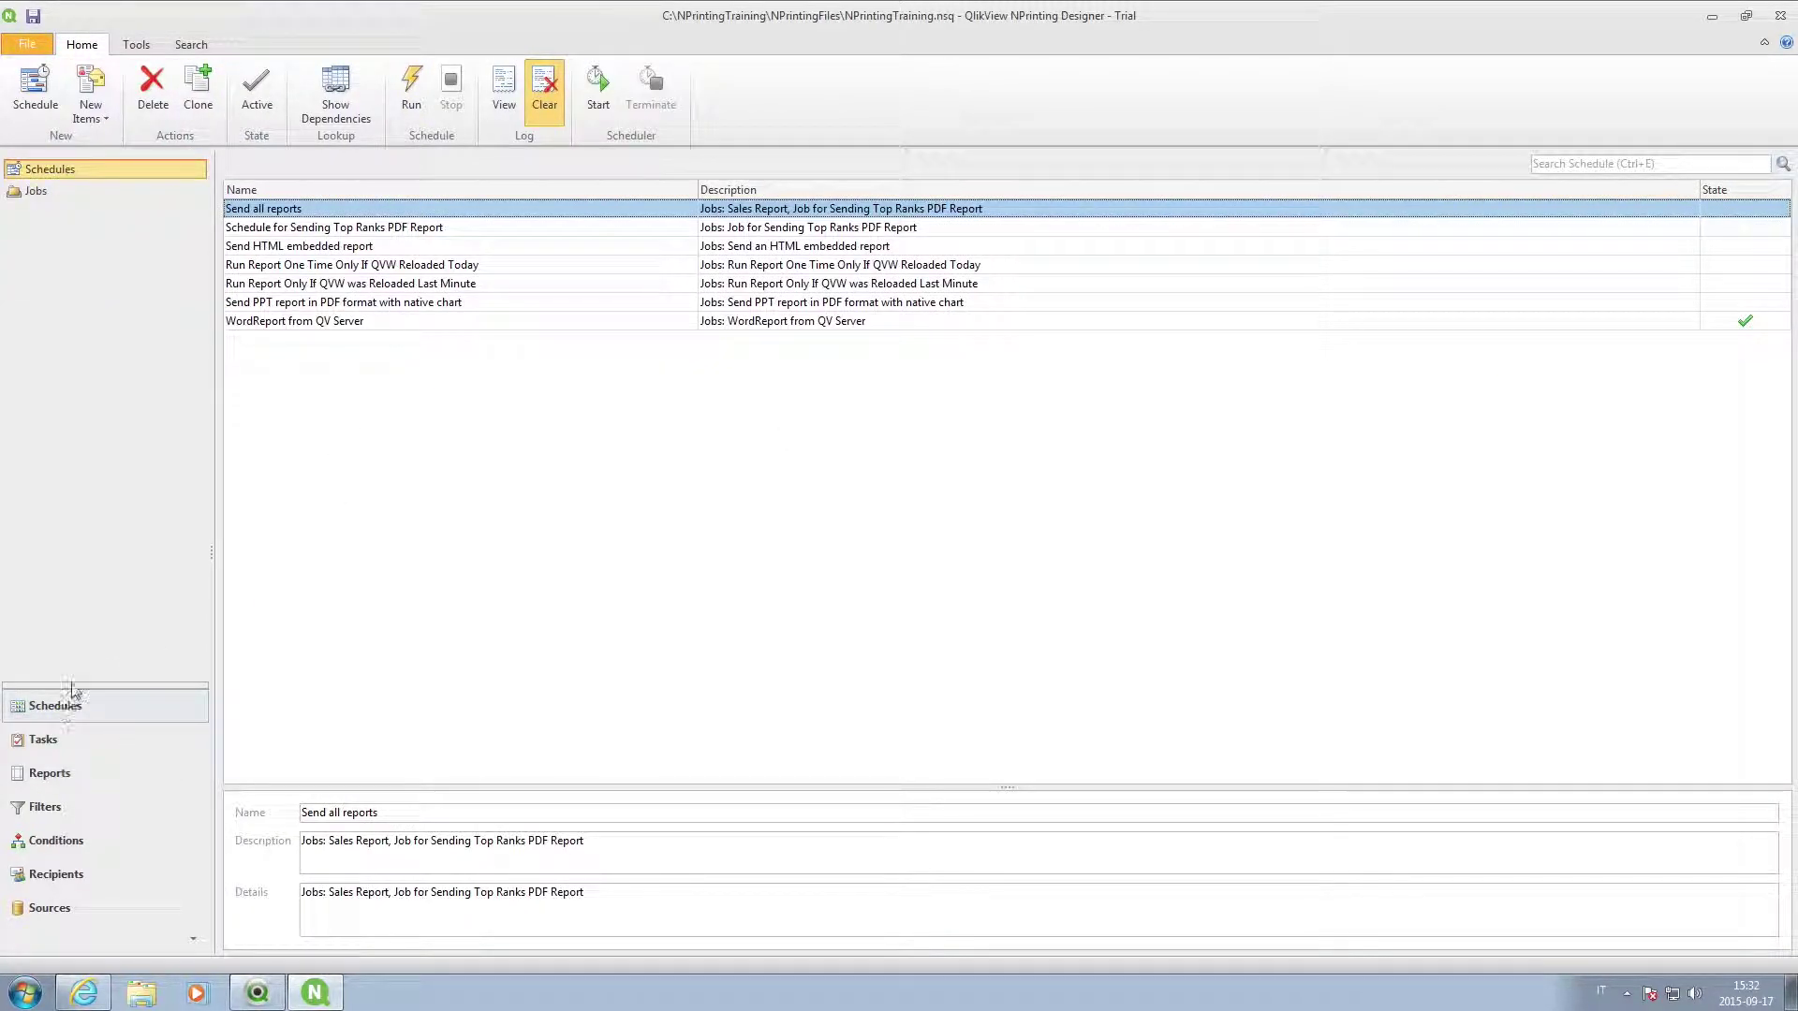
pyautogui.click(35, 192)
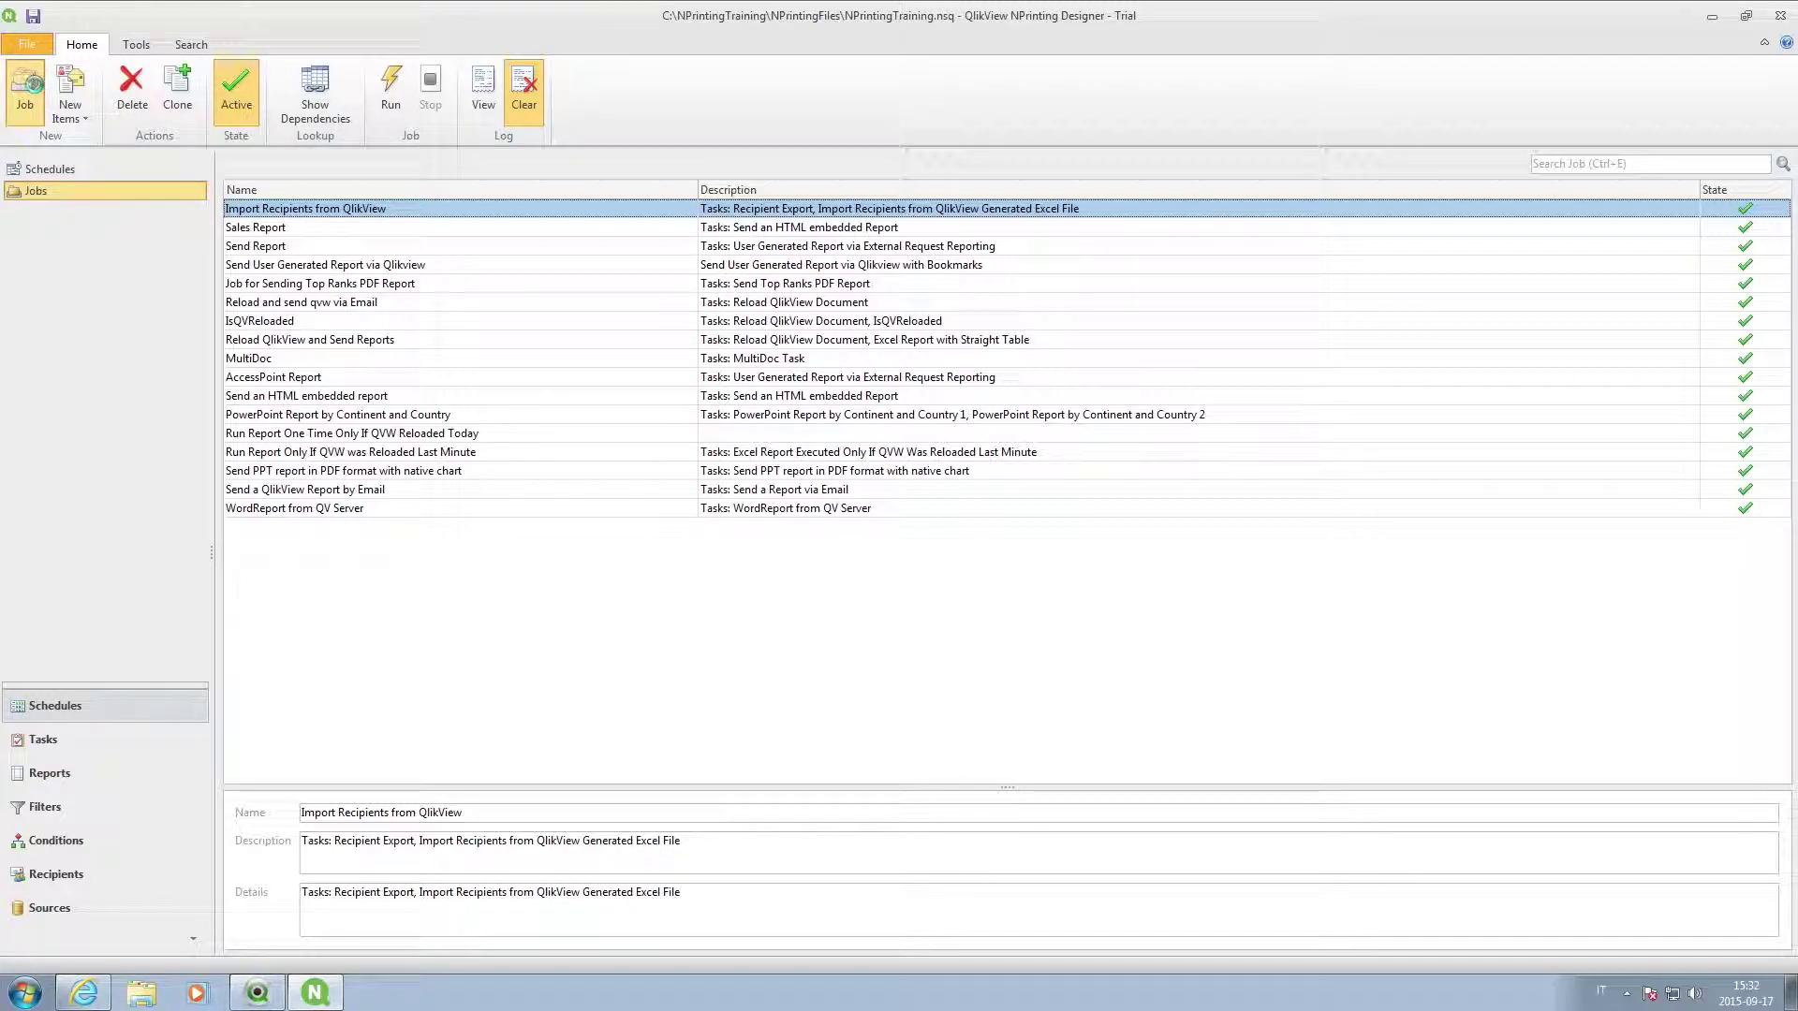
pyautogui.click(24, 88)
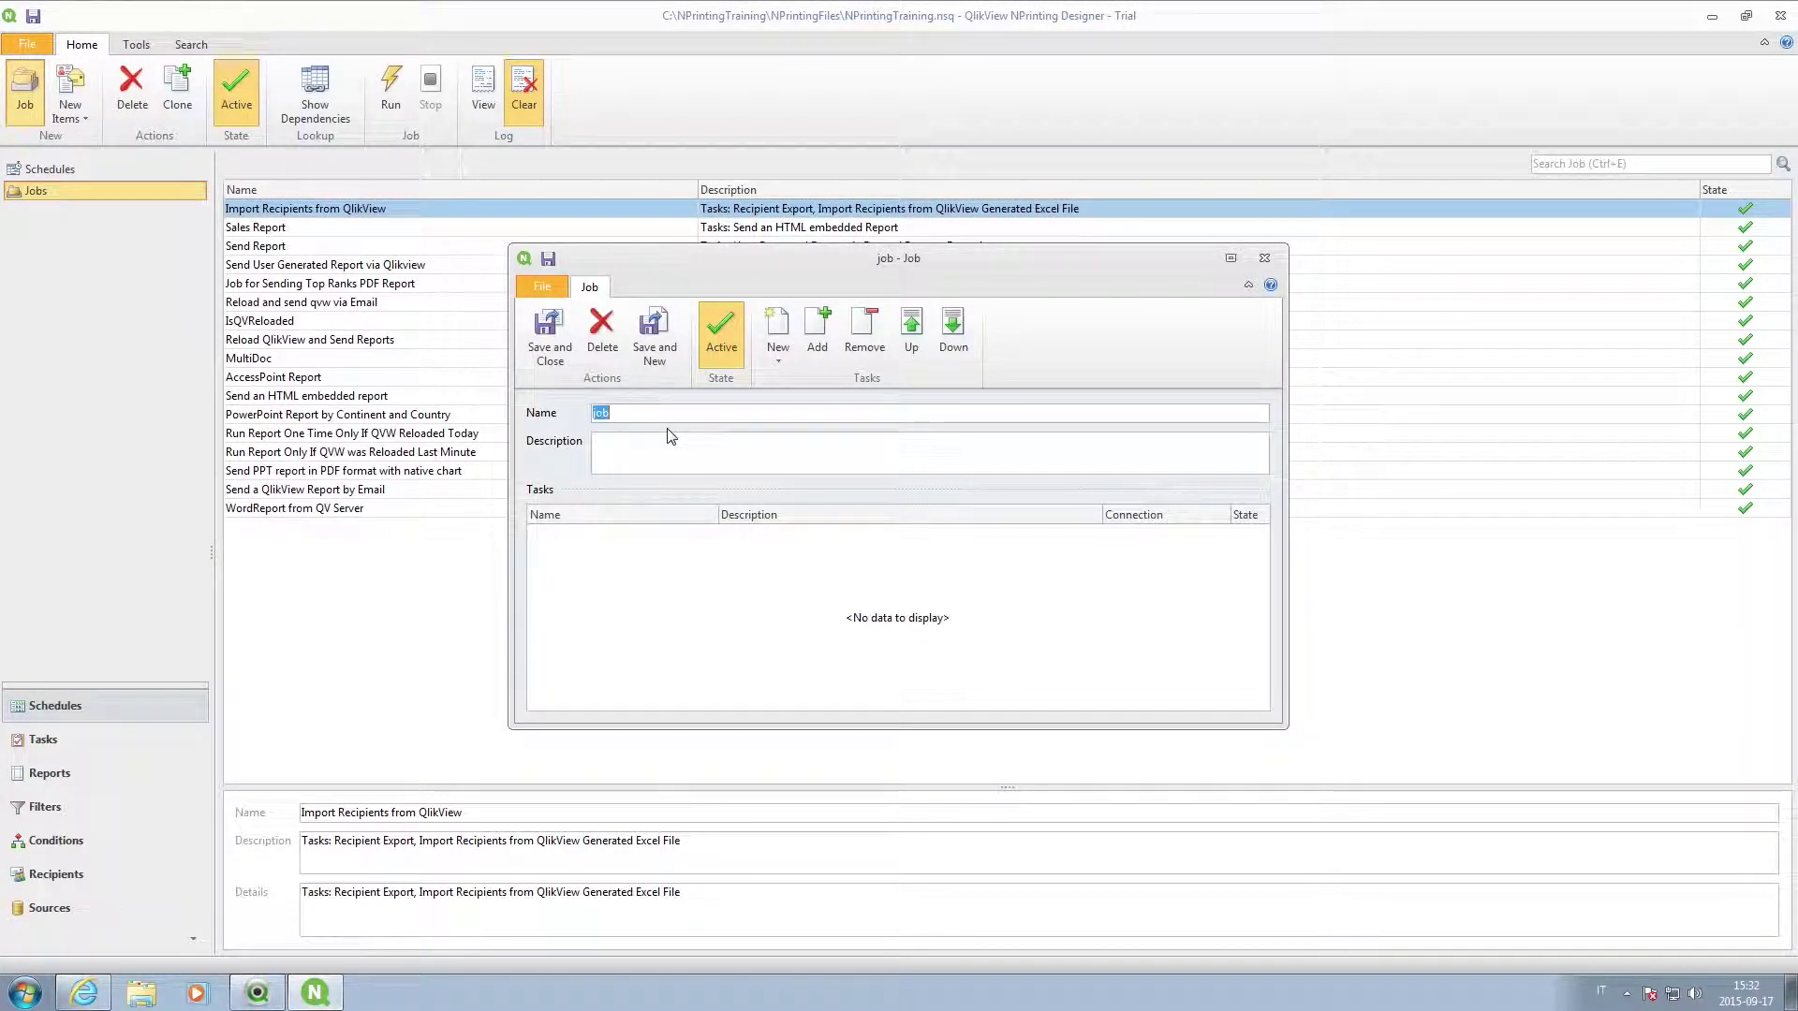
pyautogui.click(818, 328)
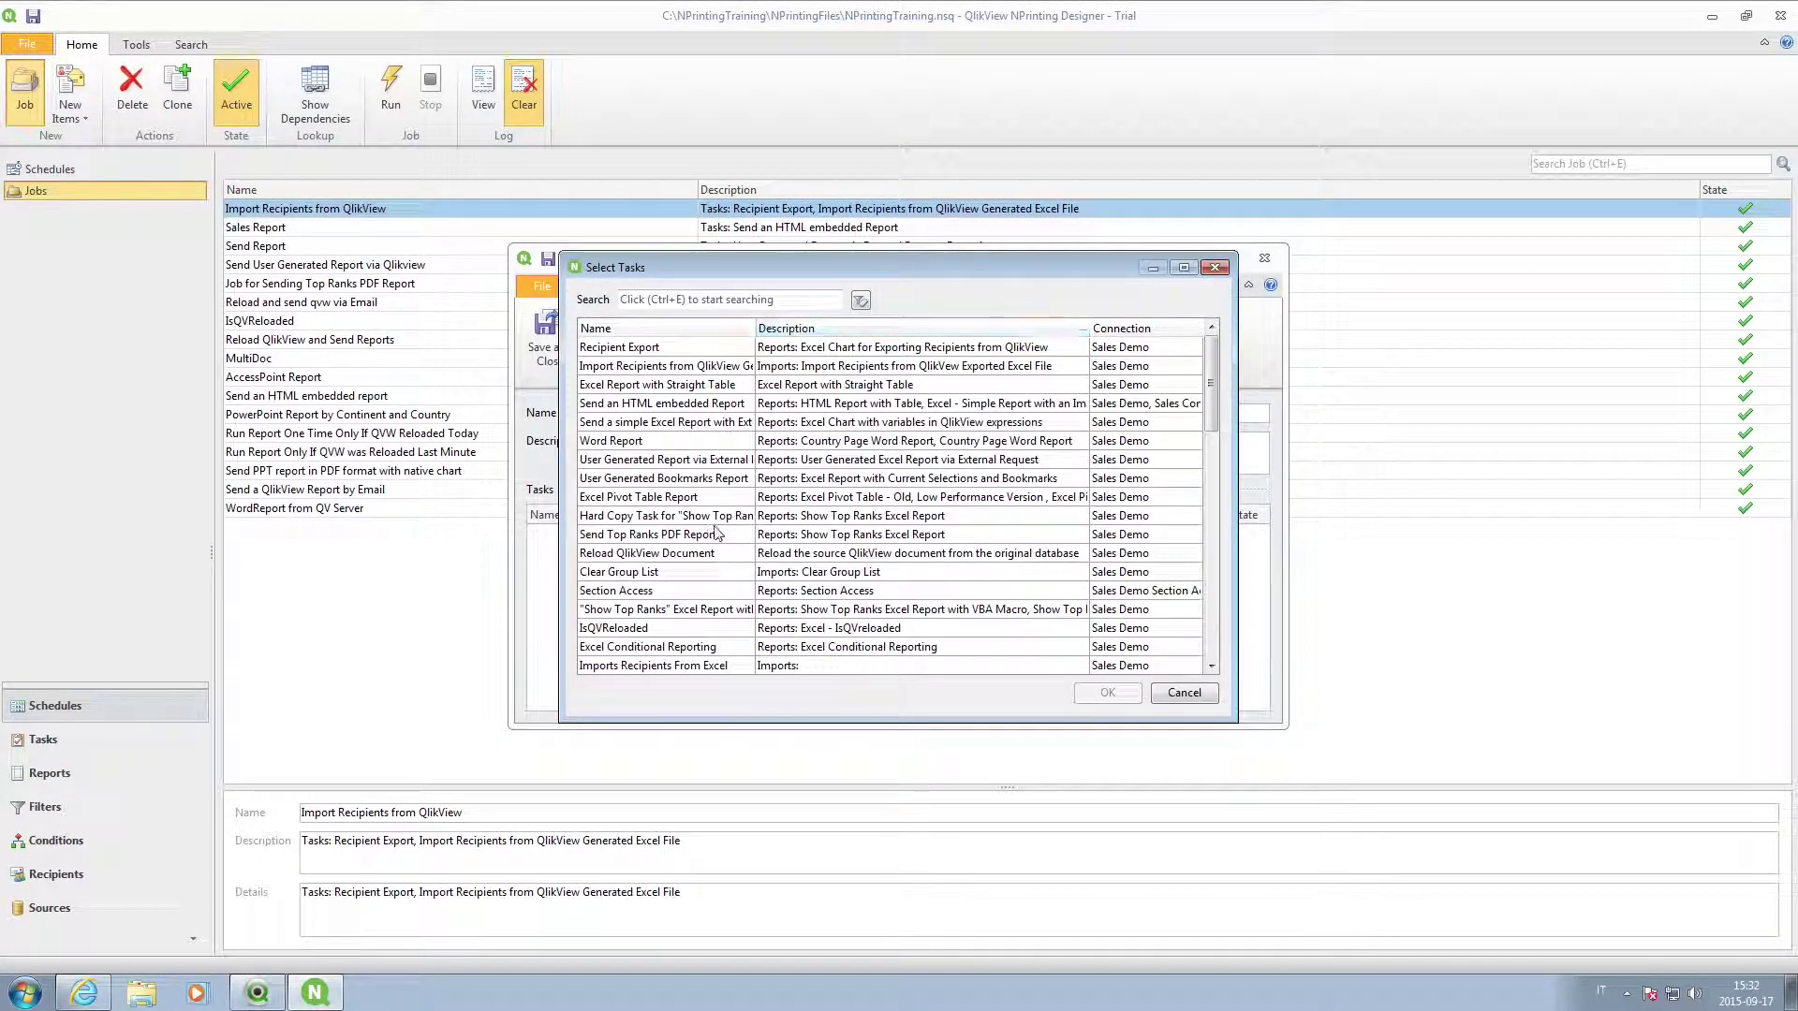
pyautogui.scroll(-3, 712, 539)
pyautogui.scroll(-5, 712, 538)
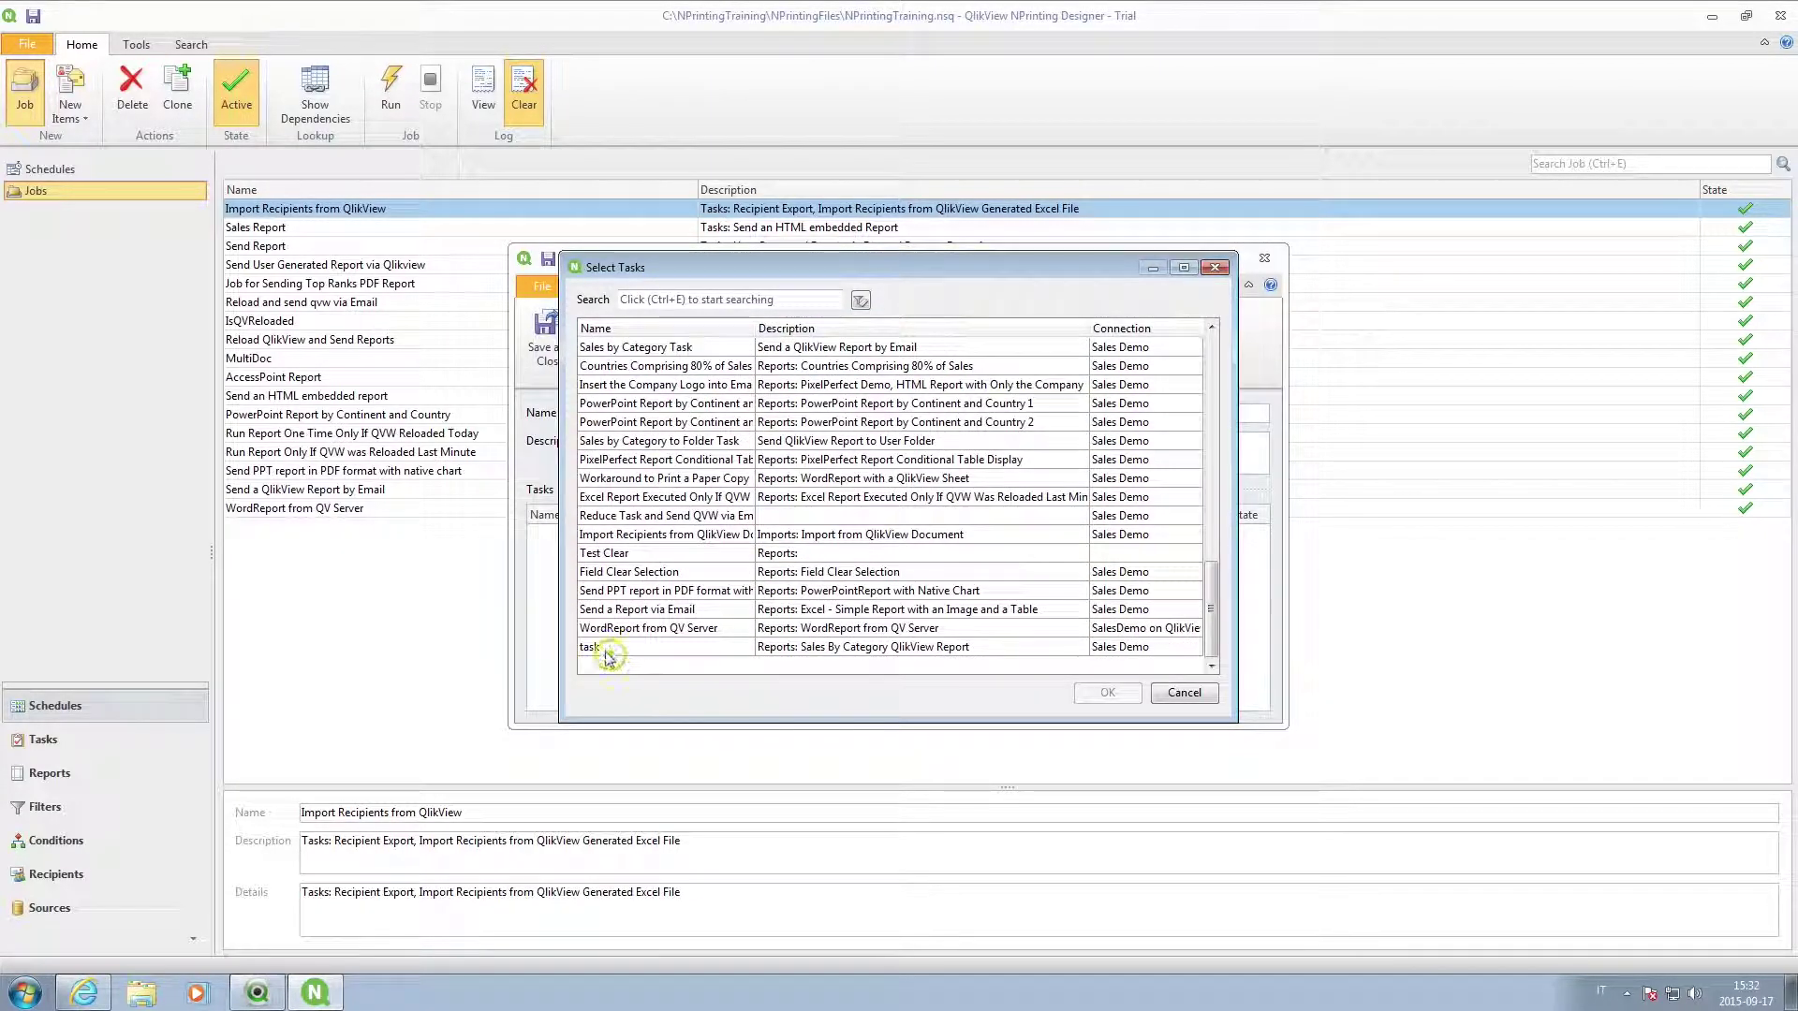
pyautogui.click(618, 648)
pyautogui.click(1107, 693)
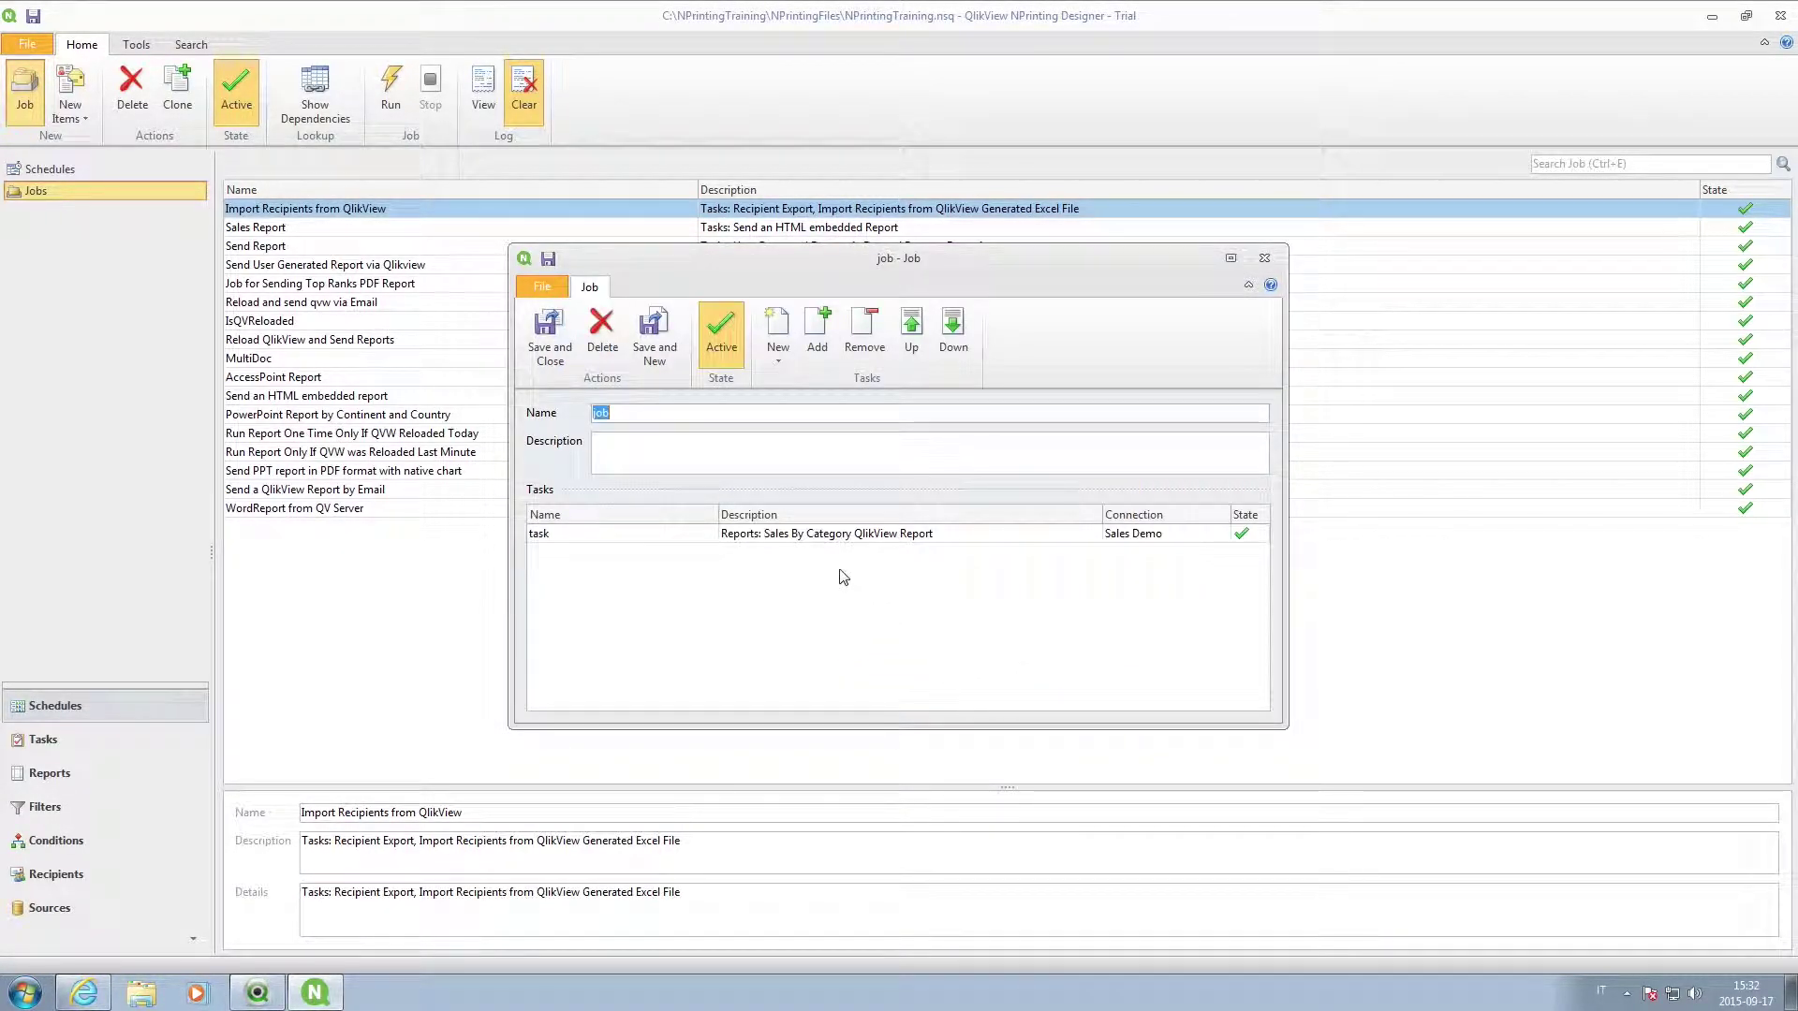
pyautogui.click(544, 343)
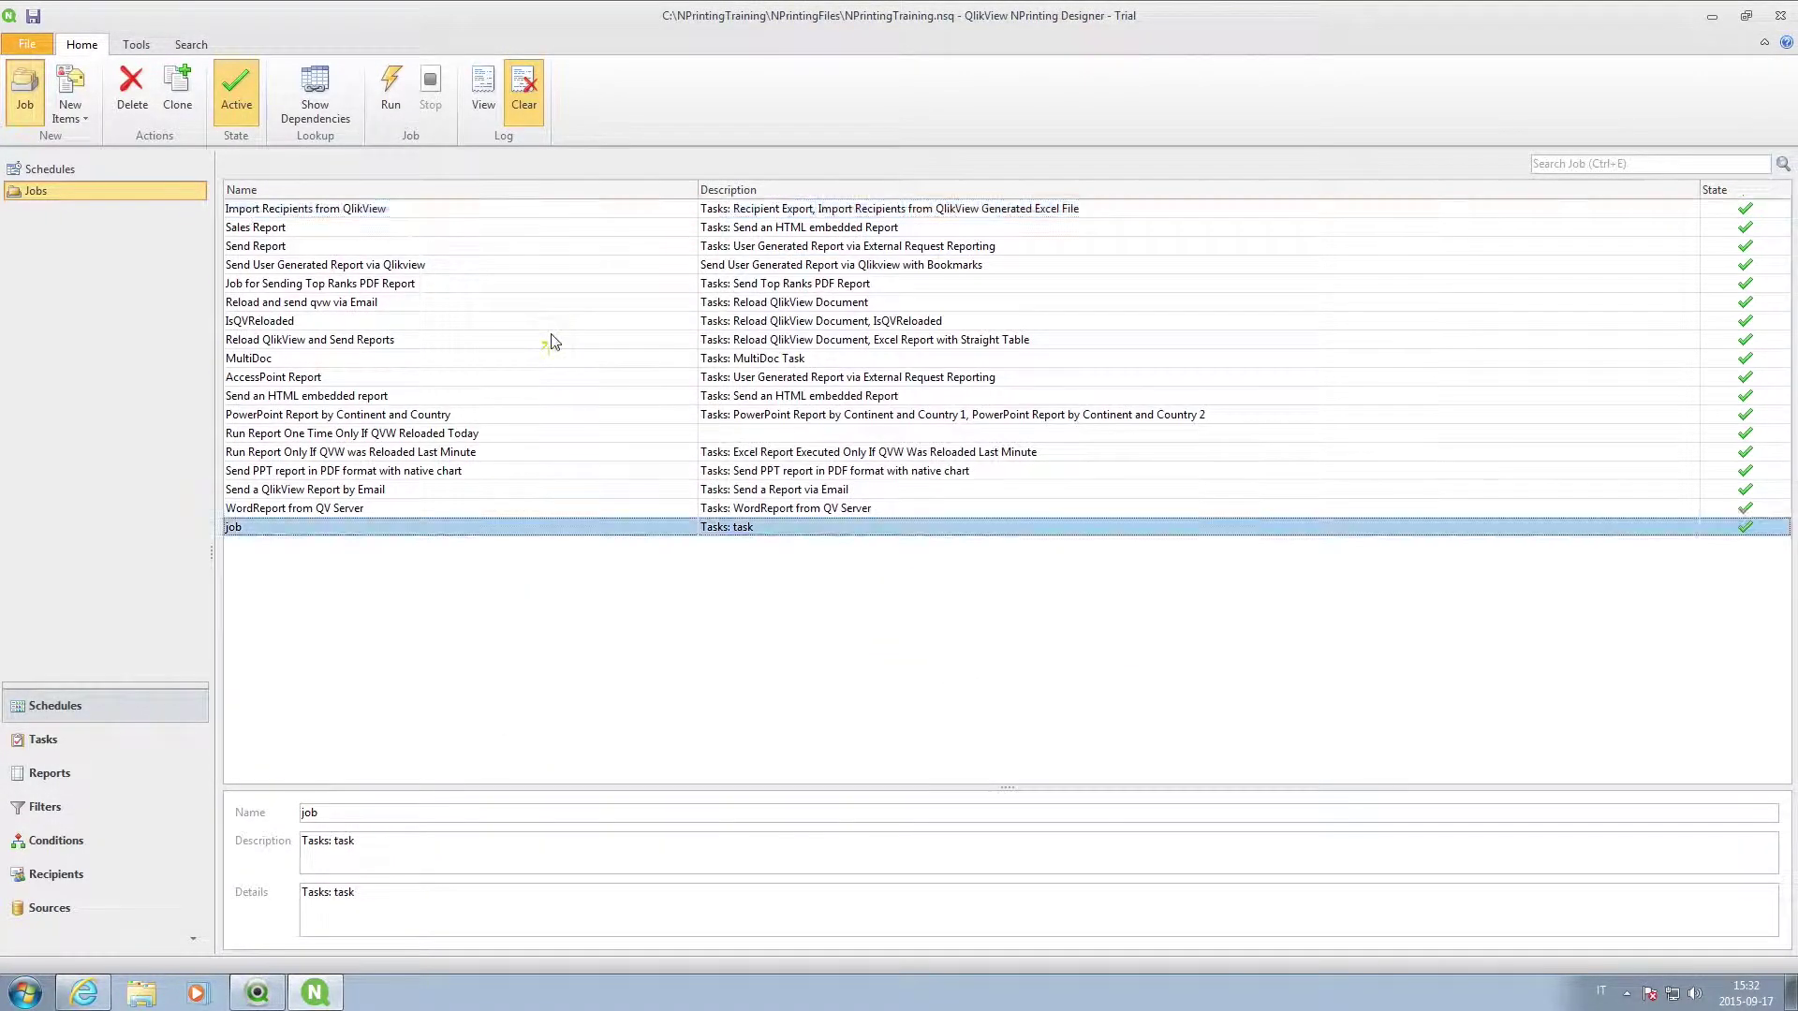
# Create a new schedule and attach the newly created 'job' to it.
pyautogui.click(64, 175)
pyautogui.click(35, 93)
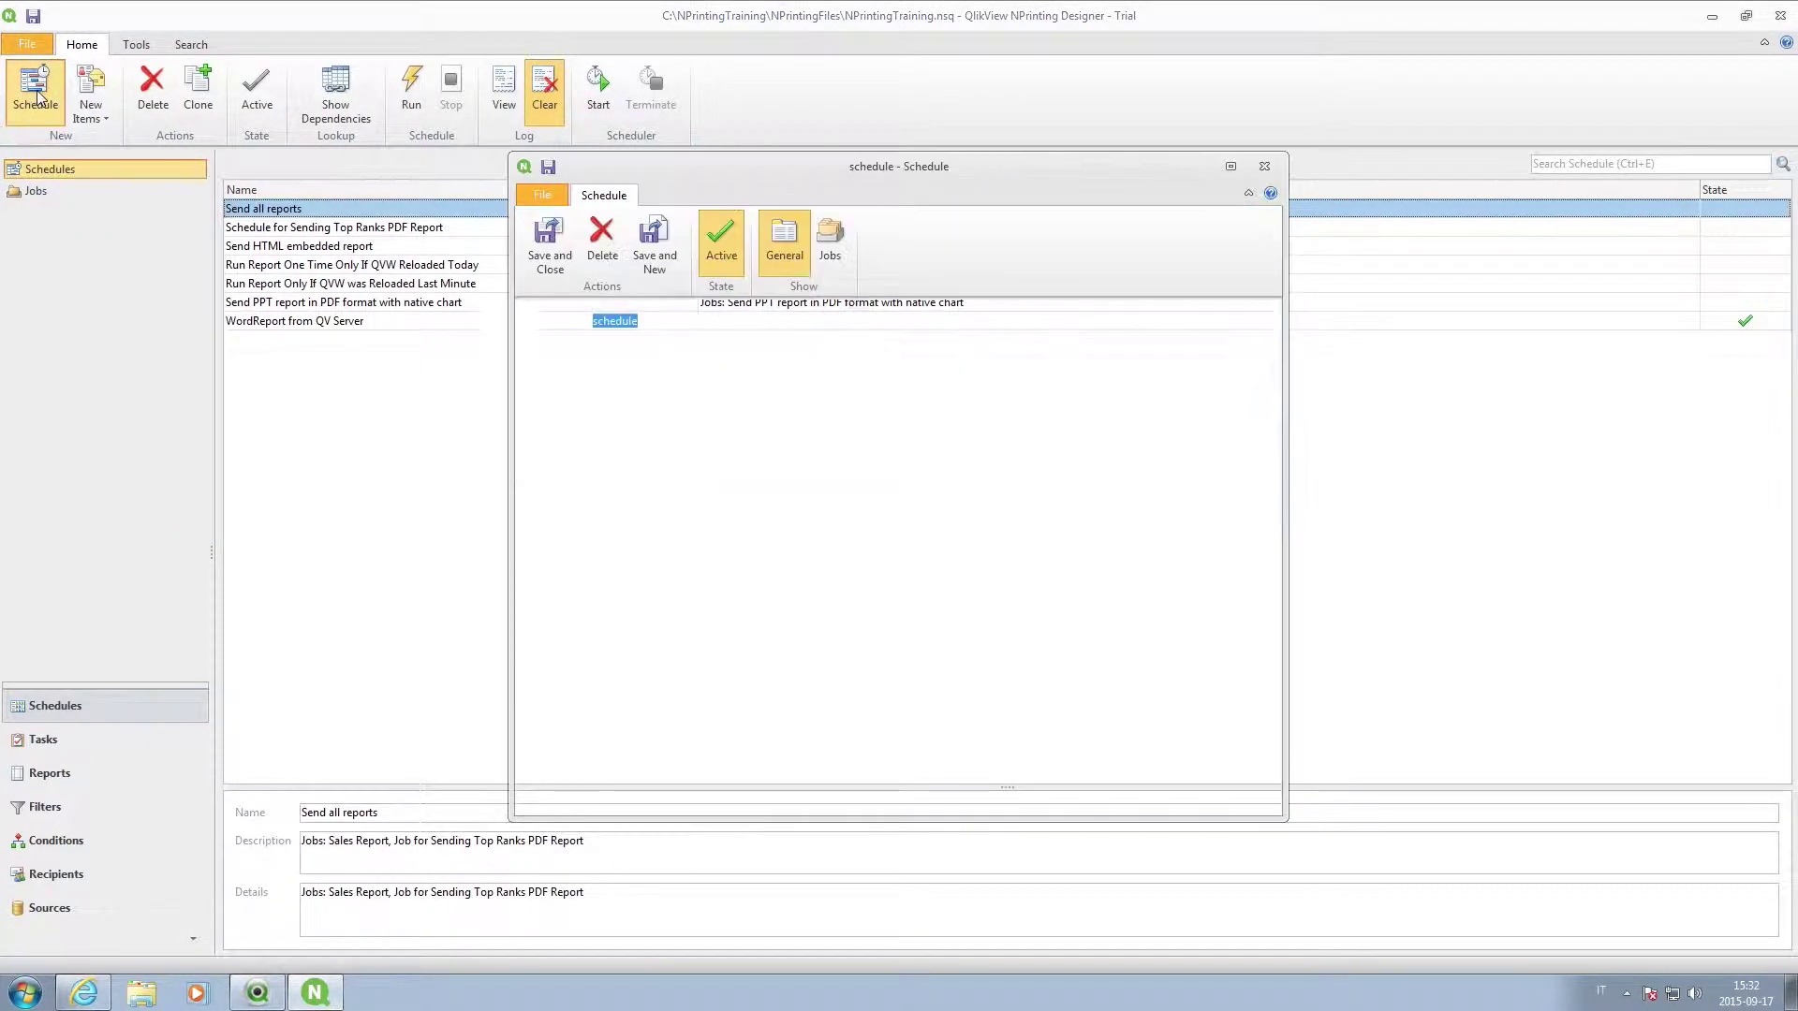
pyautogui.click(830, 241)
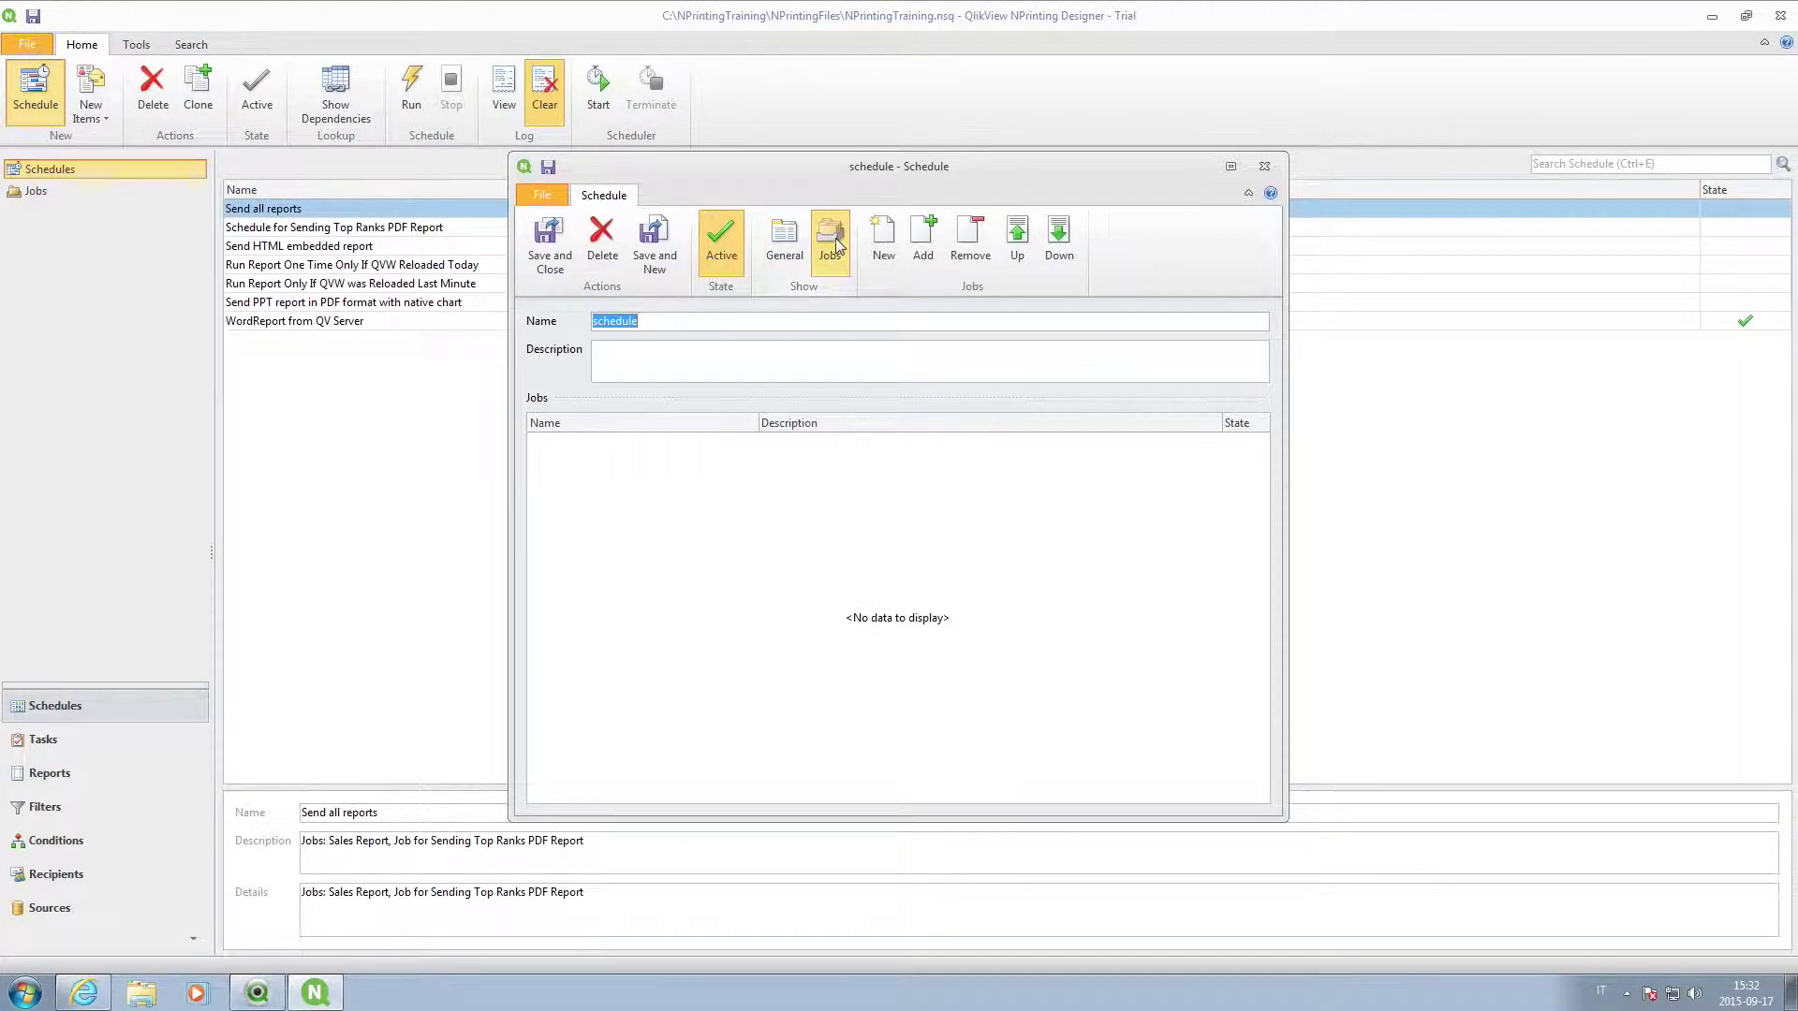
pyautogui.click(924, 239)
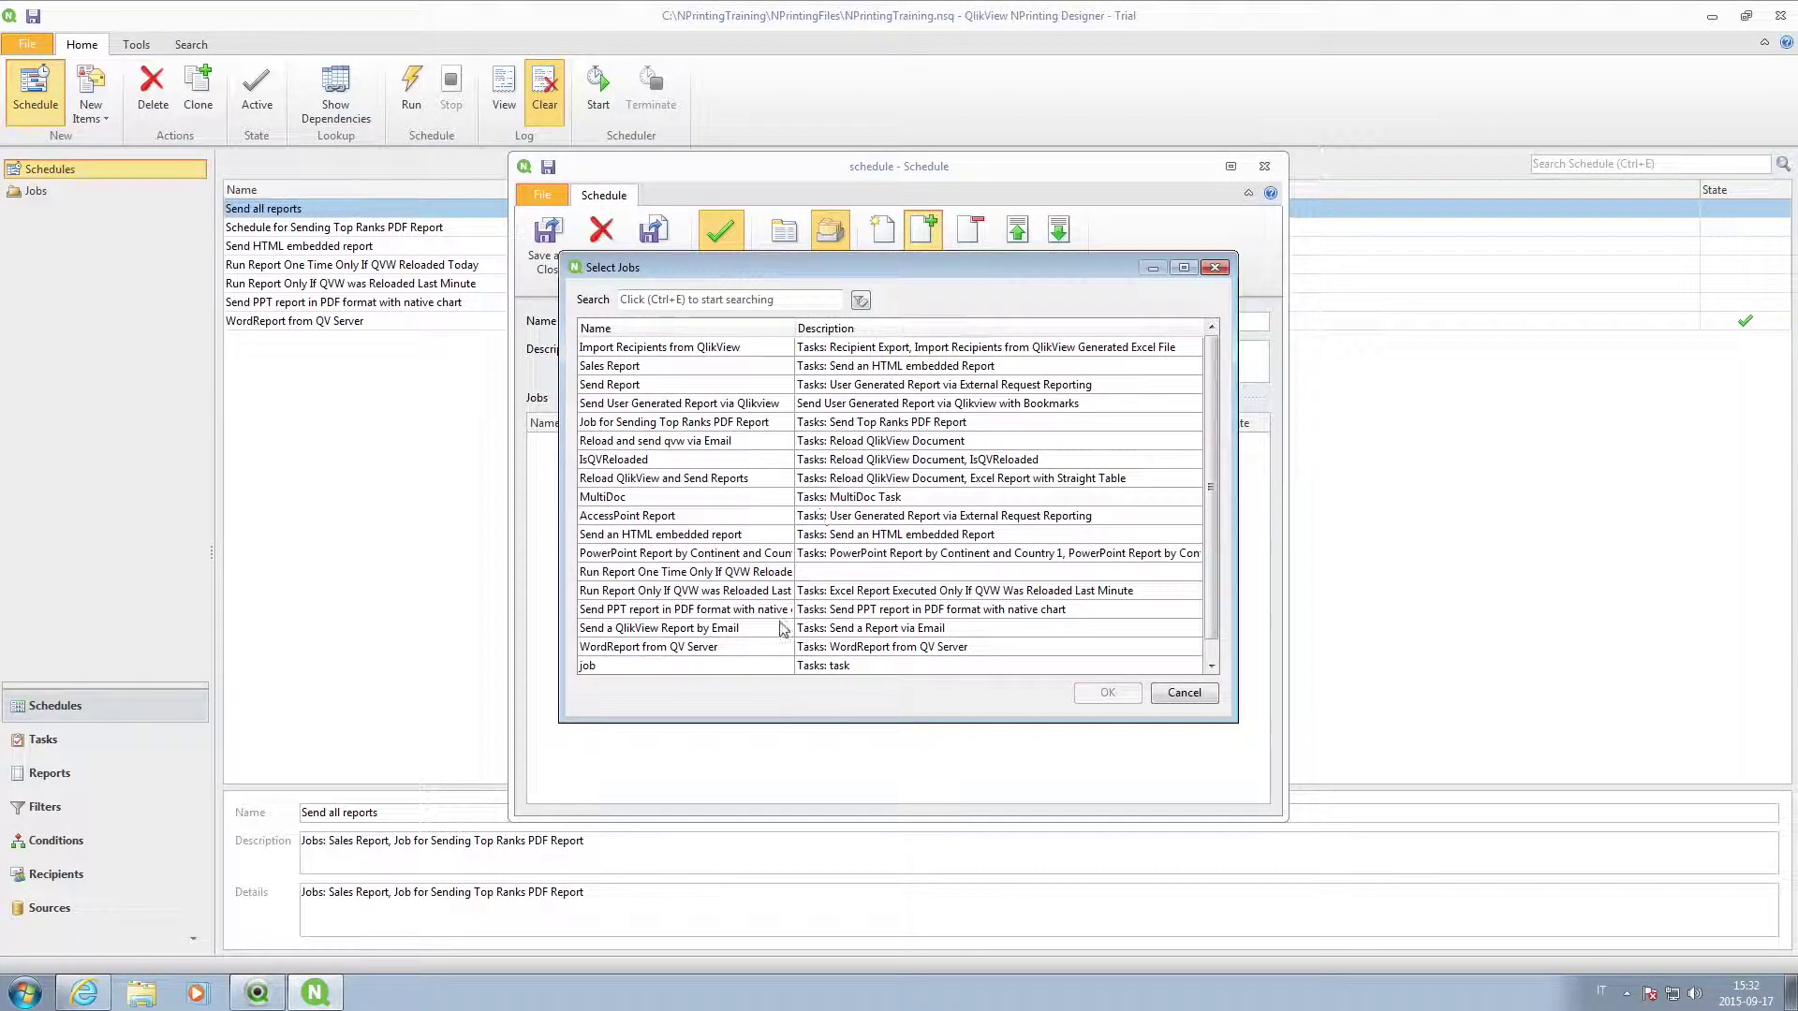
pyautogui.click(811, 666)
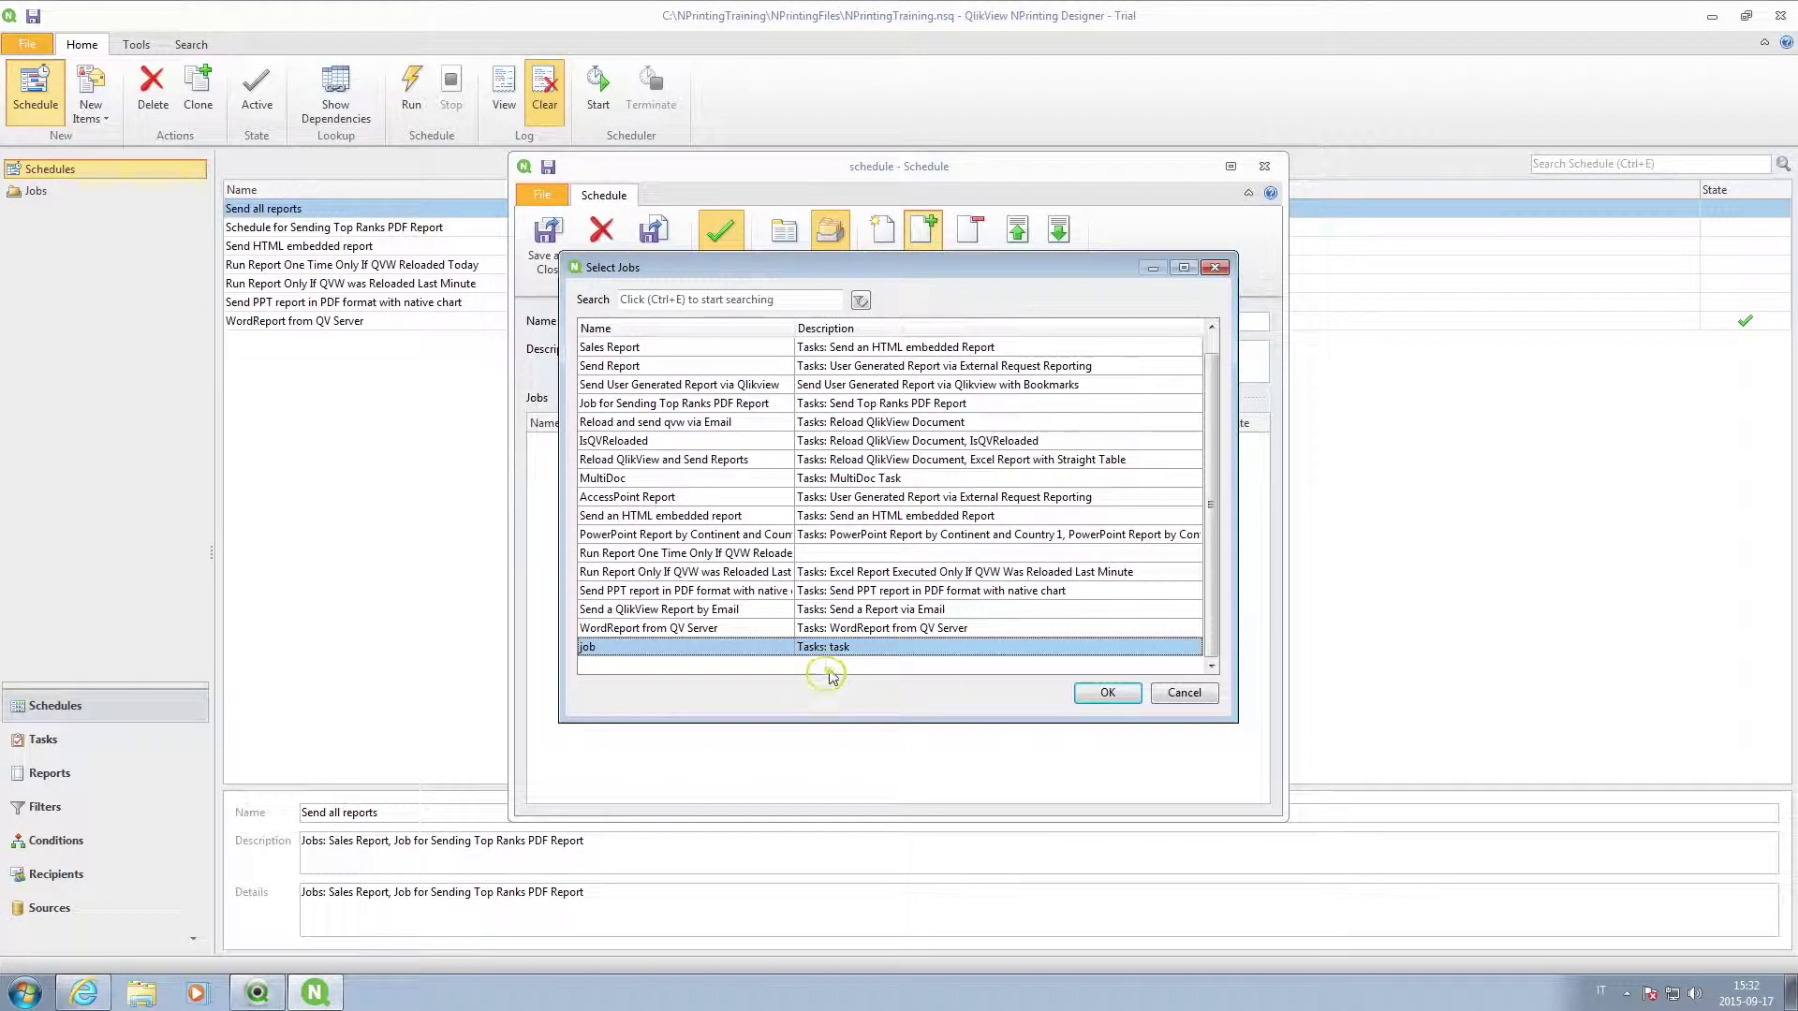
pyautogui.click(1080, 695)
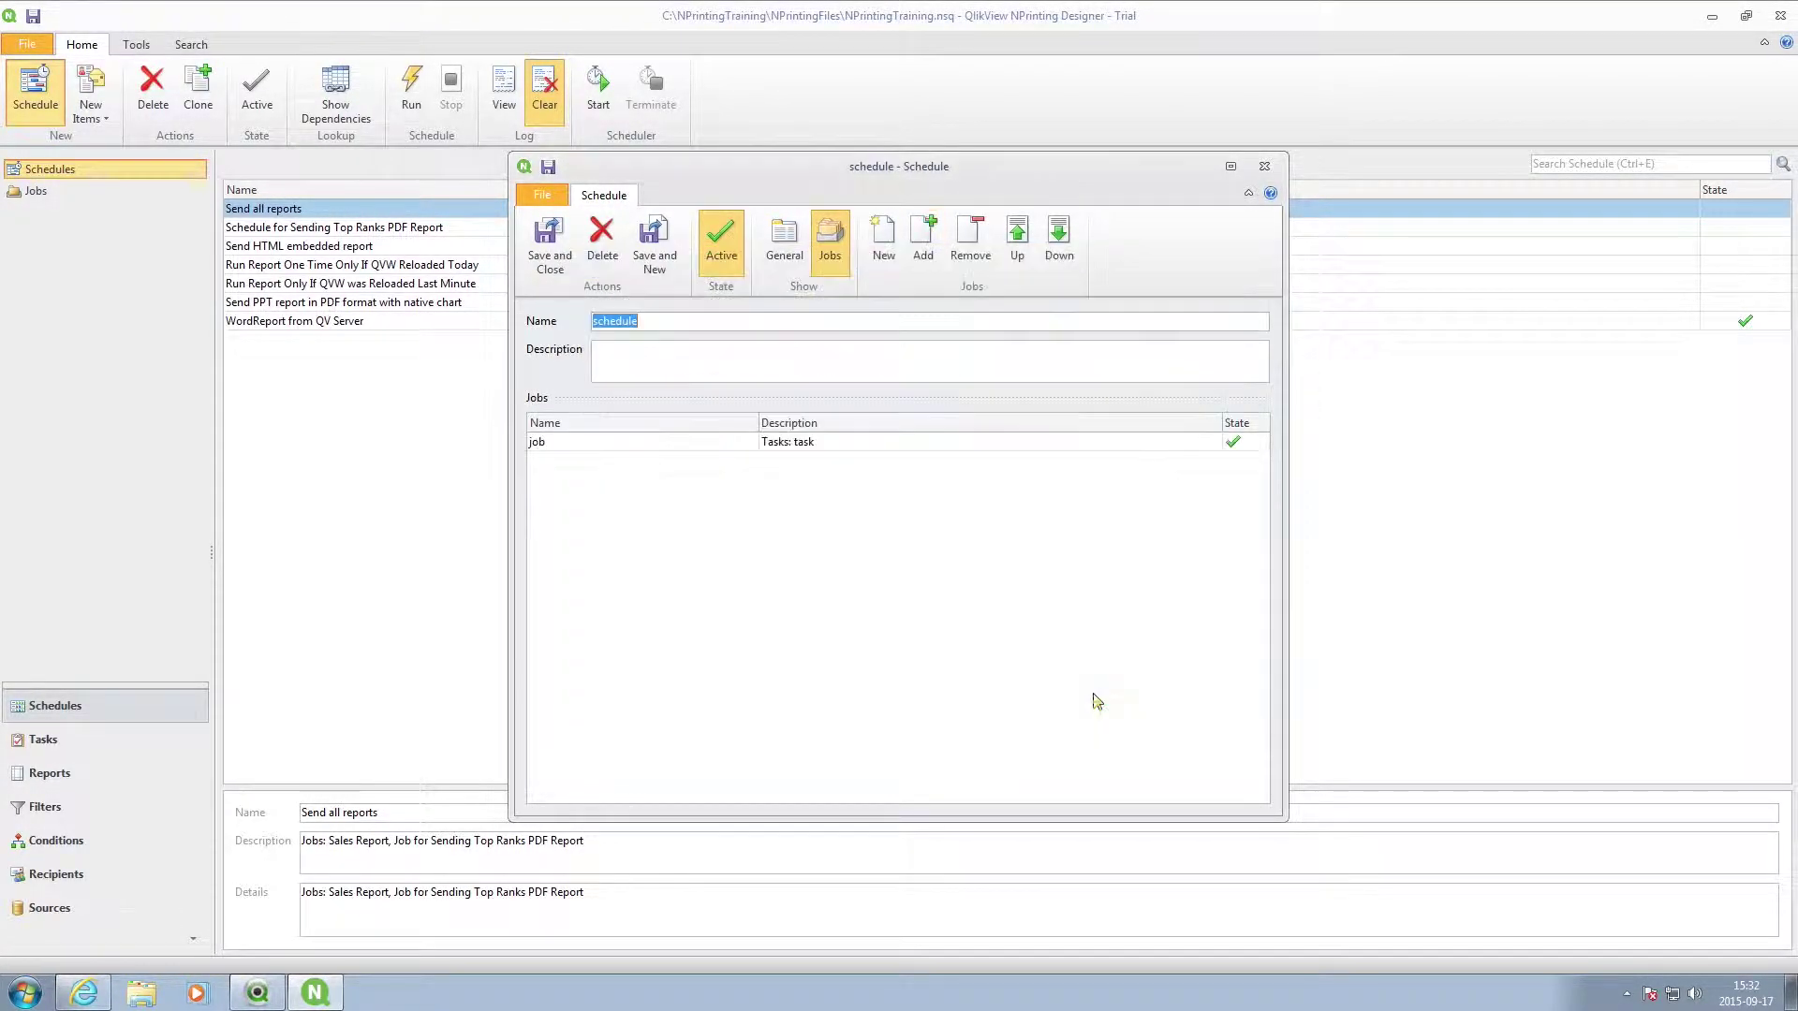
# Name the schedule 'schedule task', make it repeat weekly, save it, and return to Tasks.
pyautogui.click(784, 251)
pyautogui.click(668, 321)
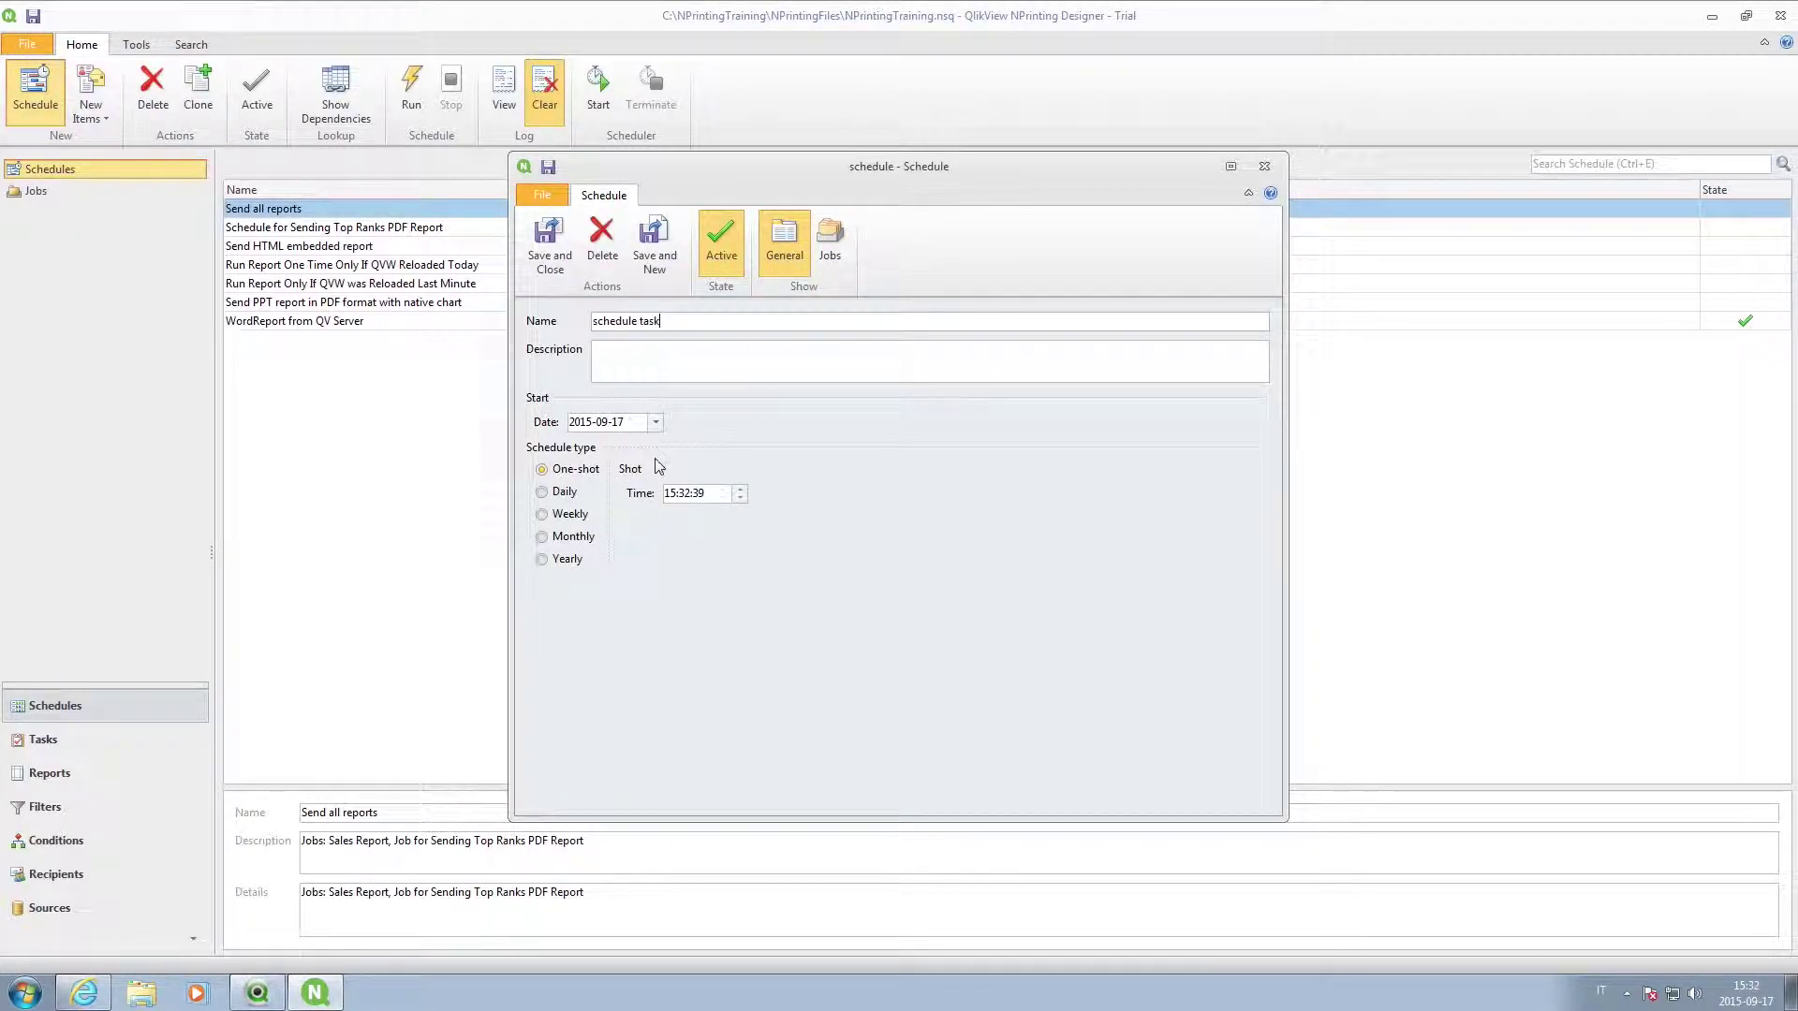
pyautogui.click(566, 516)
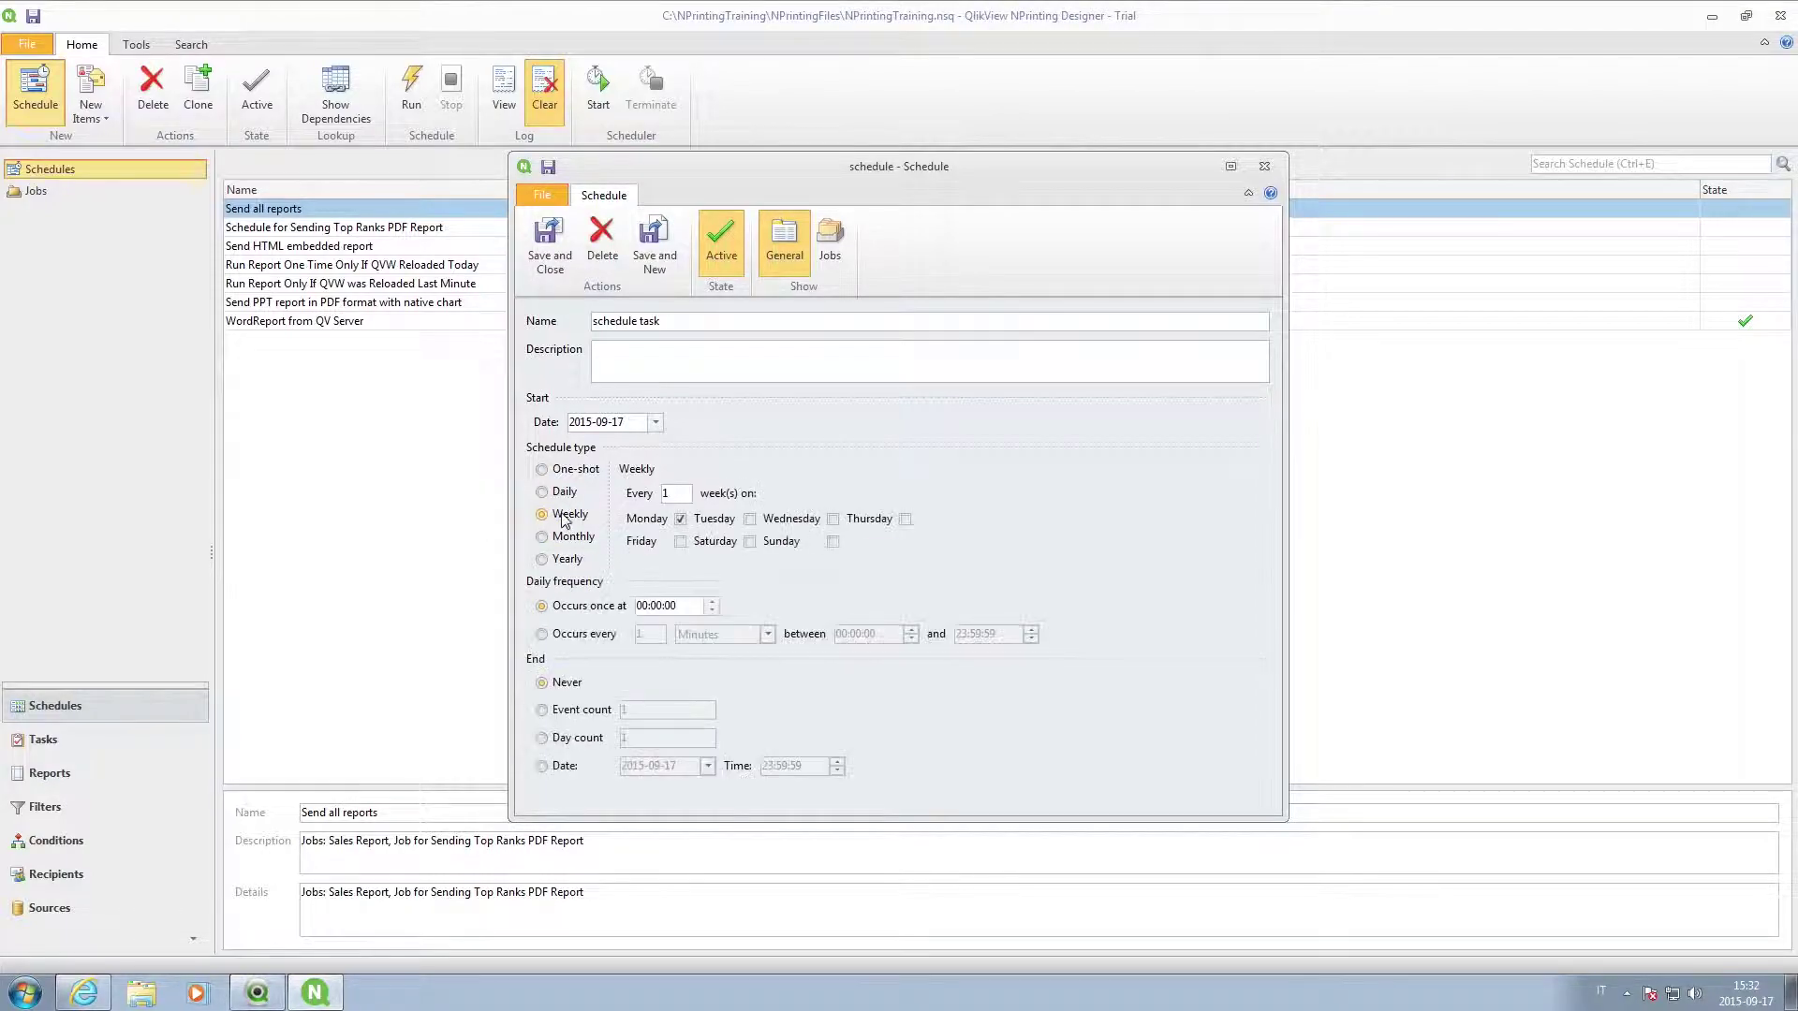
pyautogui.click(660, 605)
pyautogui.click(549, 245)
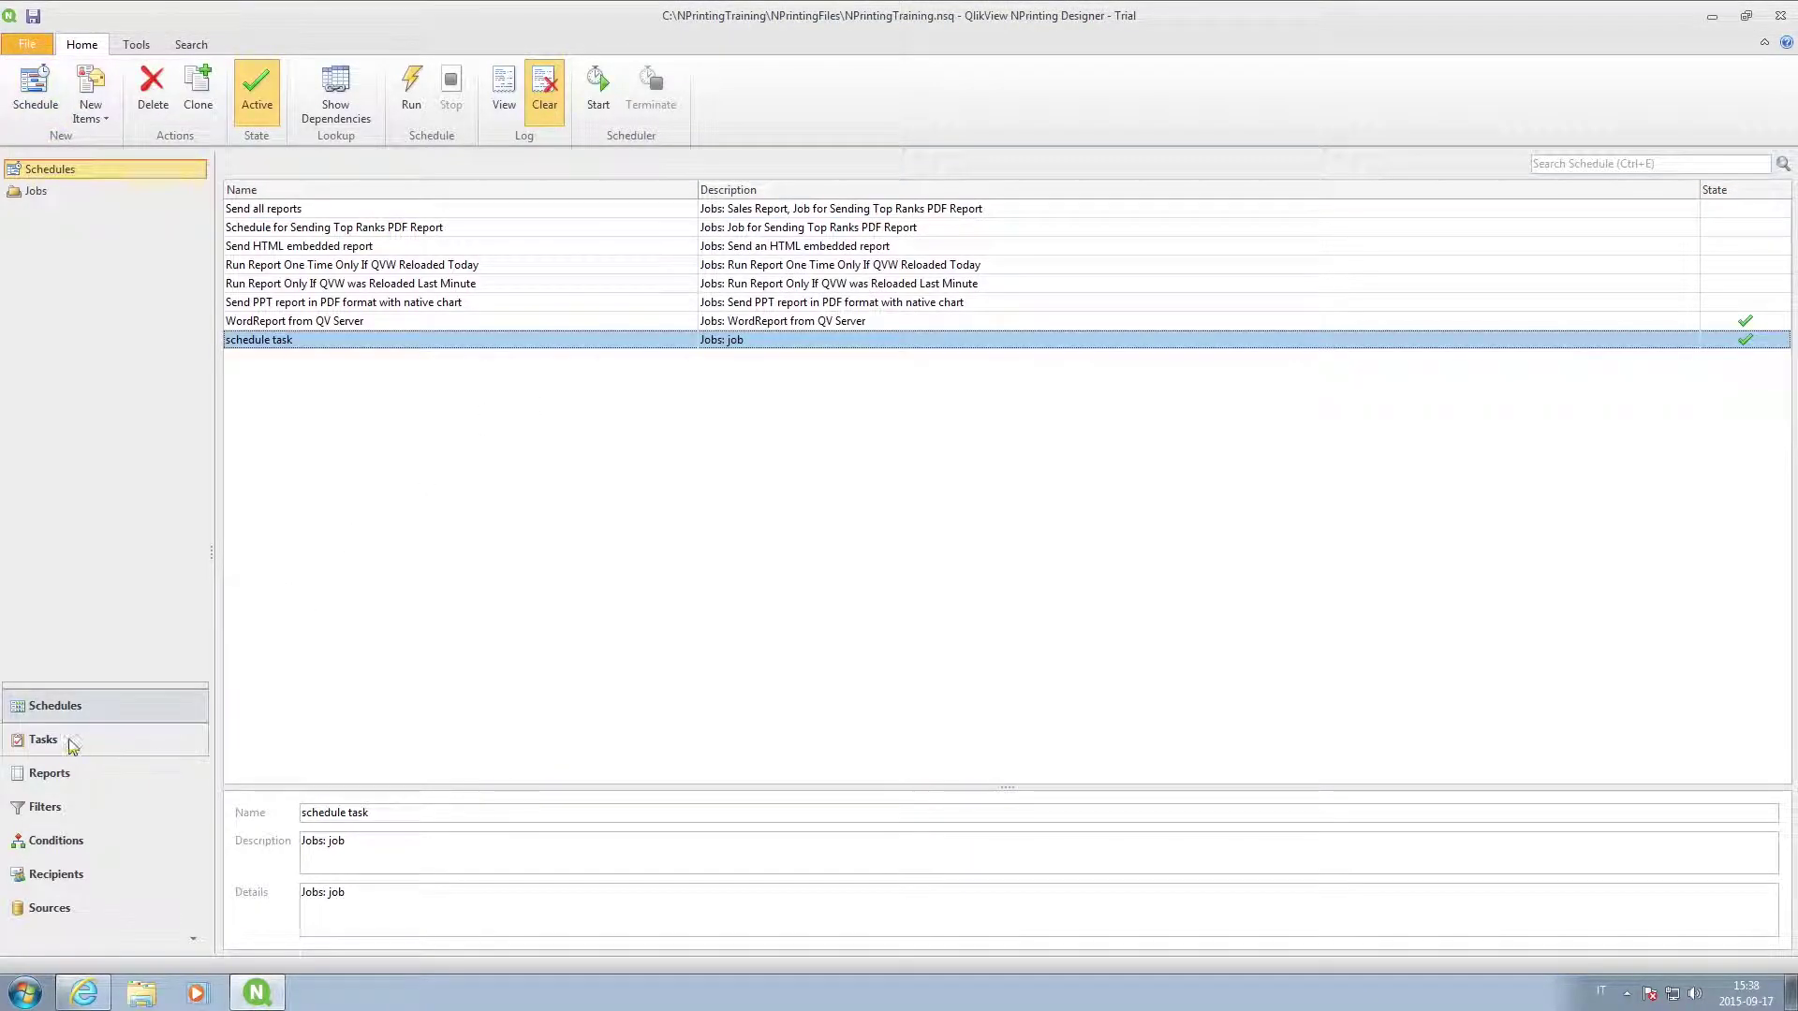
pyautogui.click(71, 743)
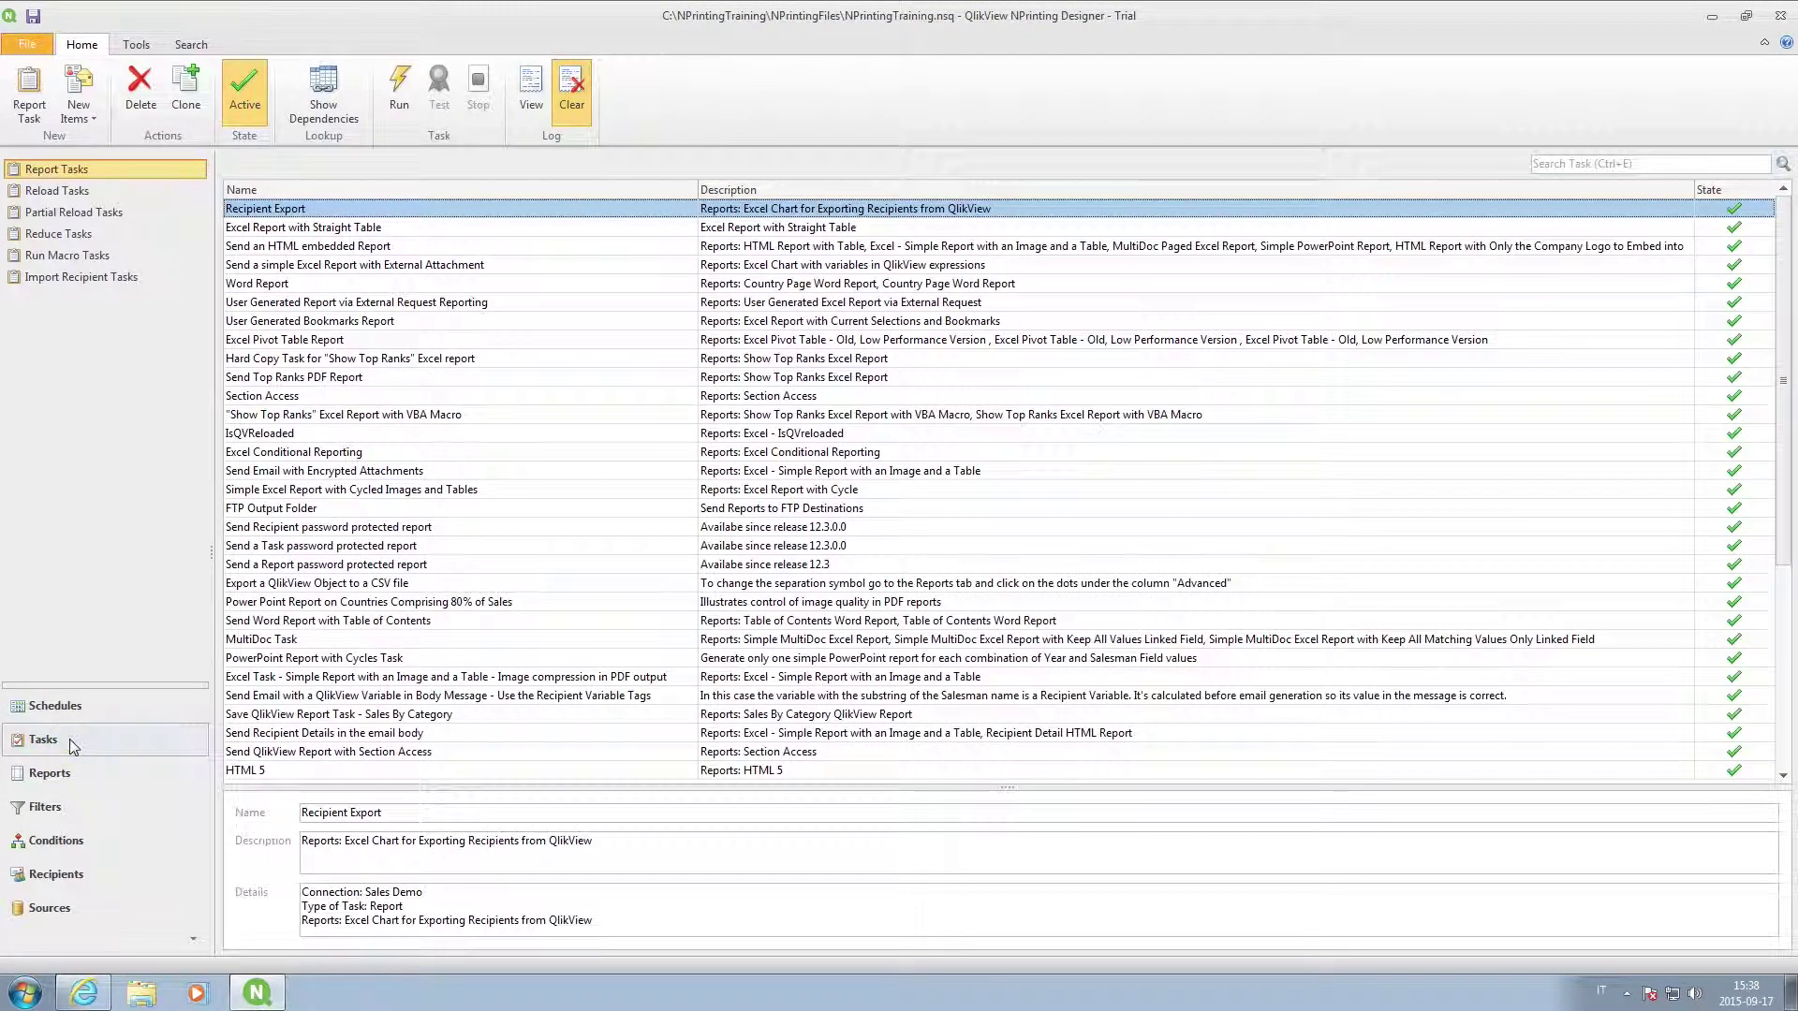
pyautogui.click(28, 98)
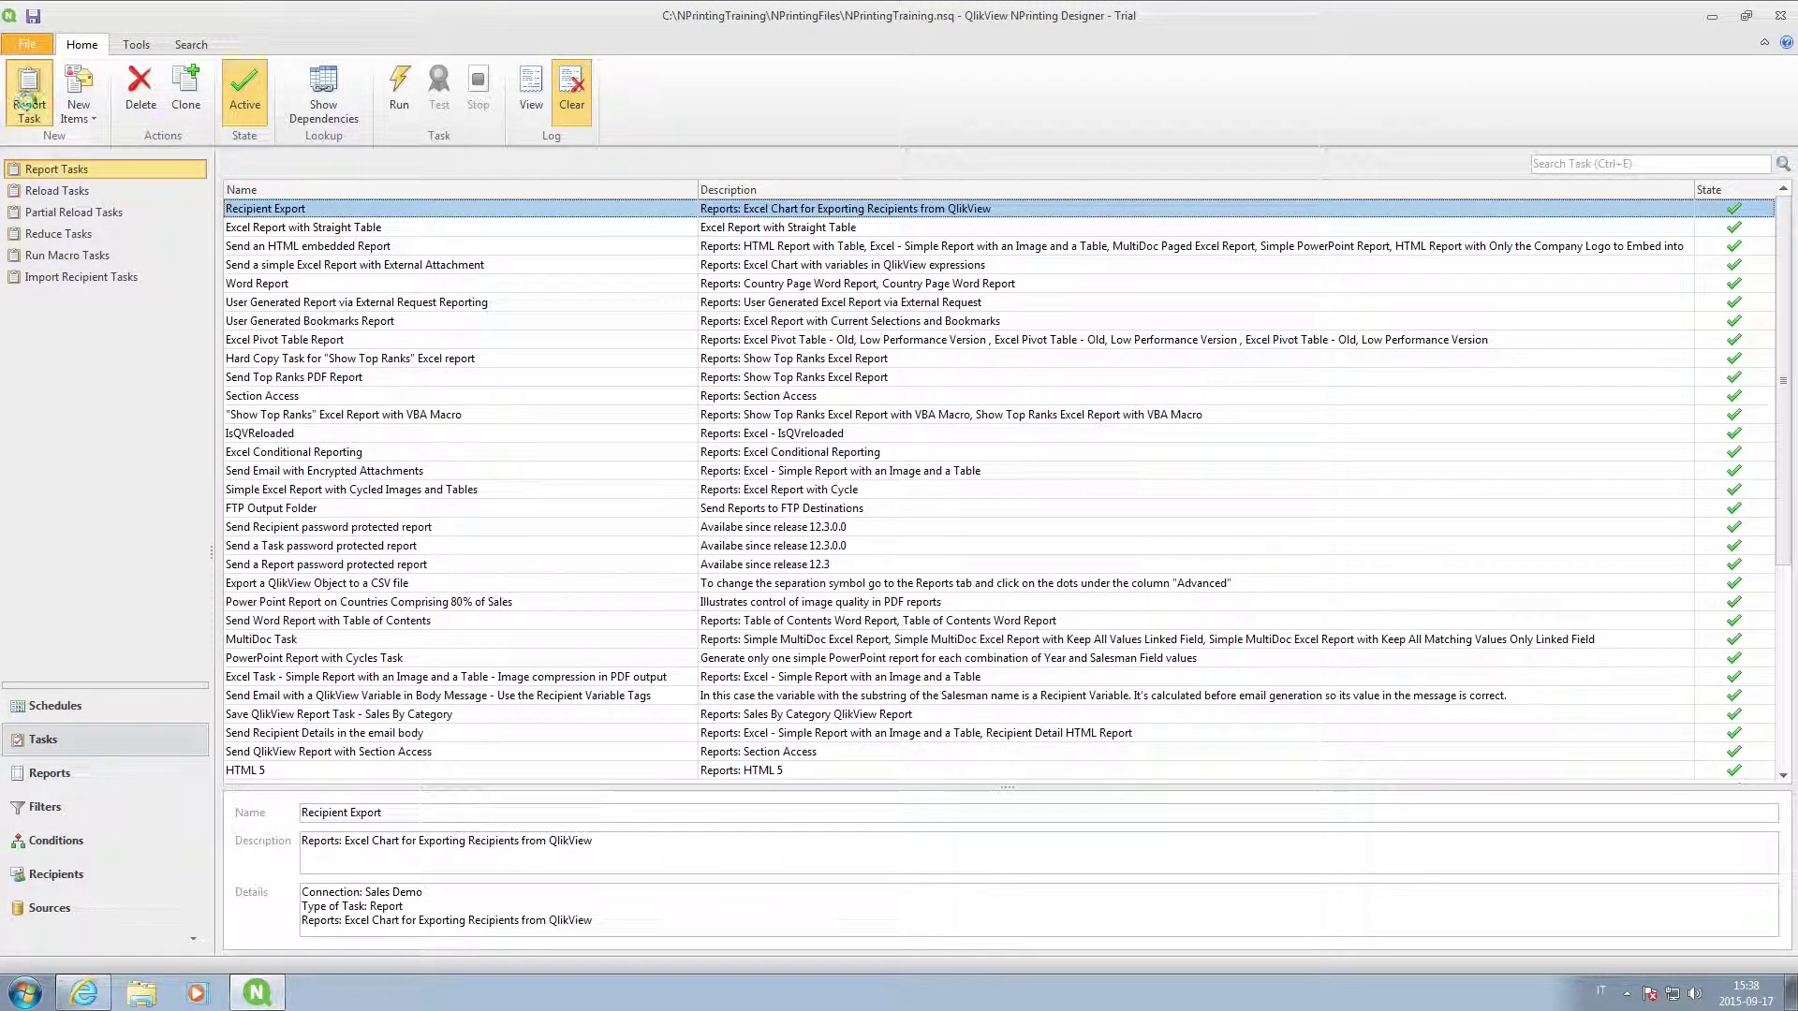
# Name the new task 'Send Report by email' and add HTML Report with Table.
pyautogui.write('Send Report by email')
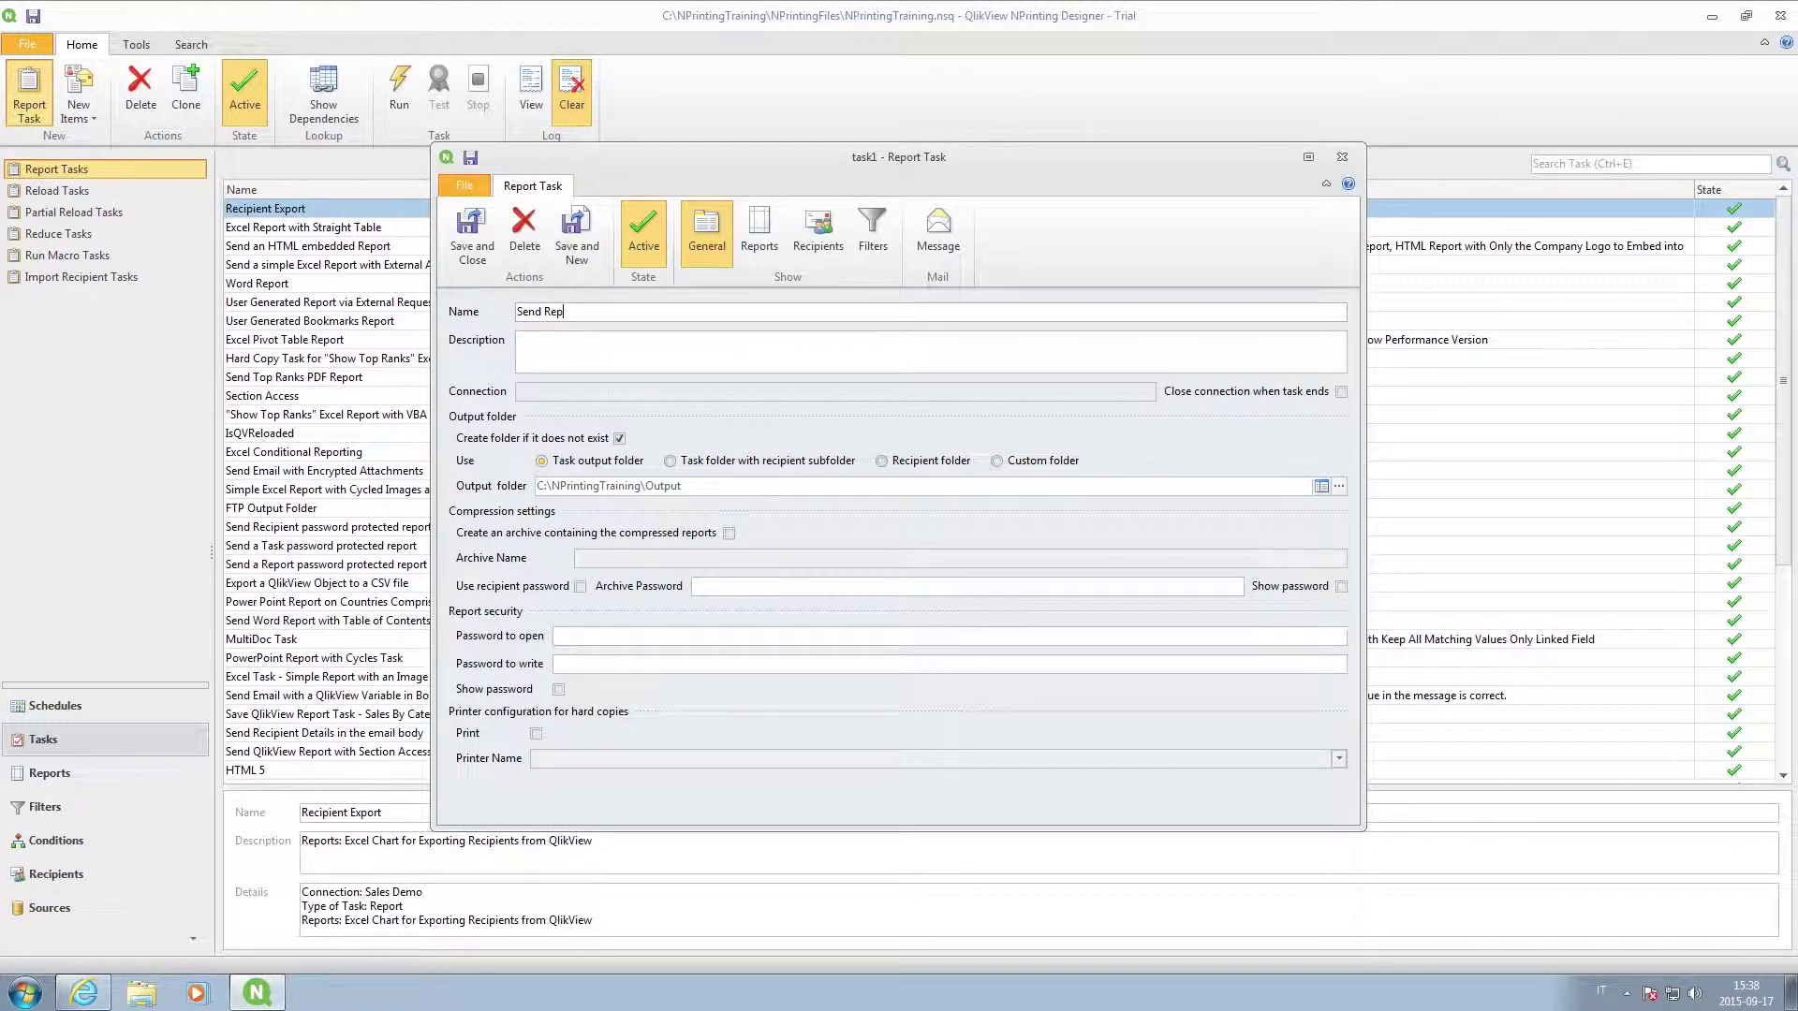
pyautogui.click(759, 232)
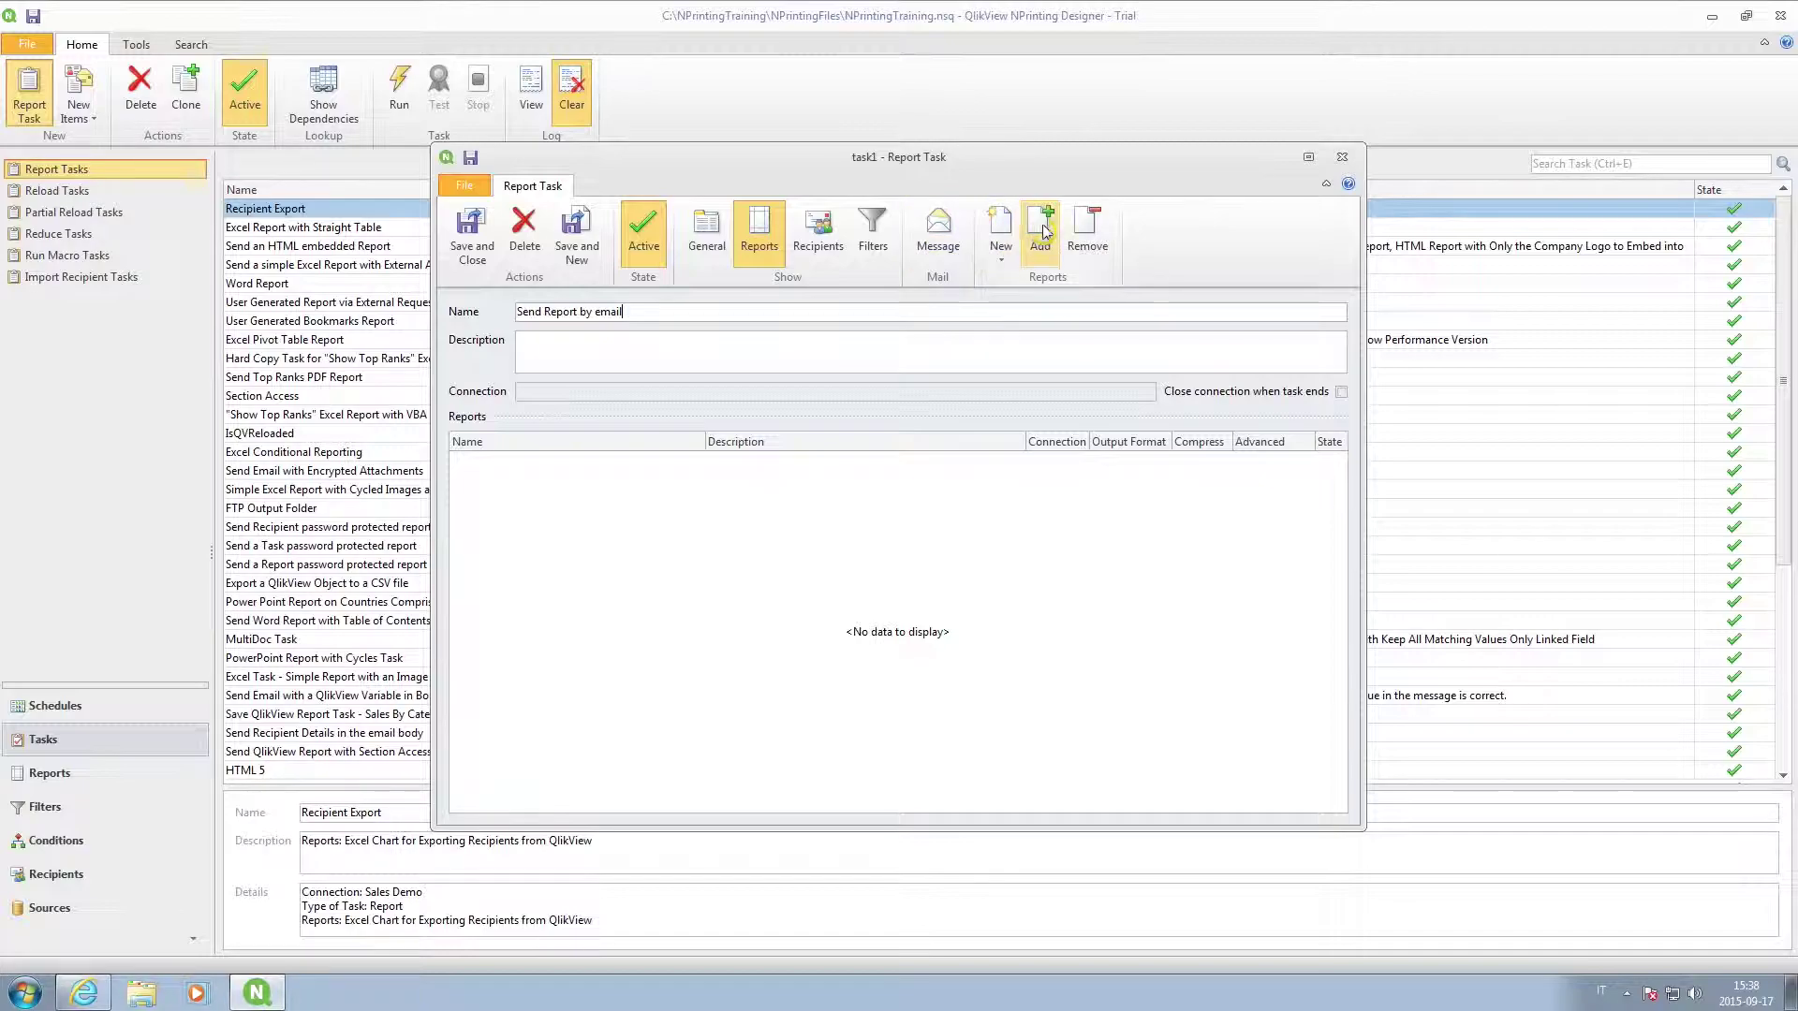
pyautogui.click(1040, 227)
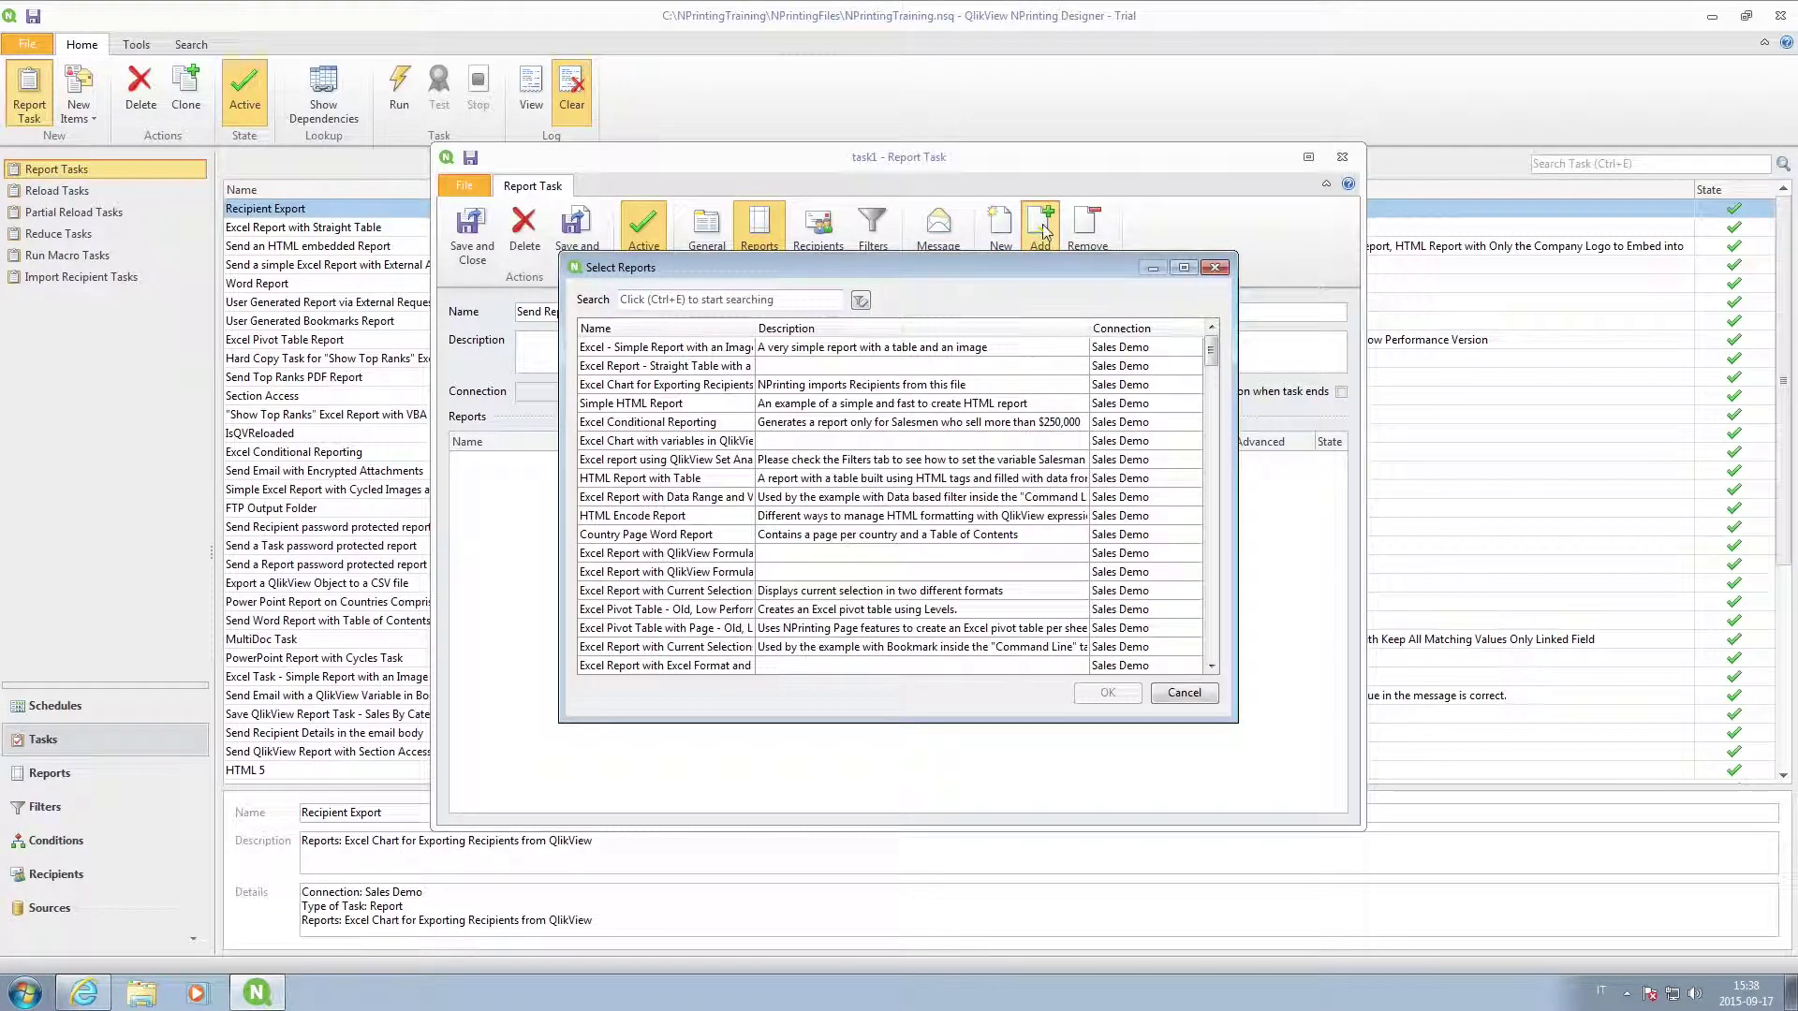
pyautogui.click(691, 480)
pyautogui.click(1110, 697)
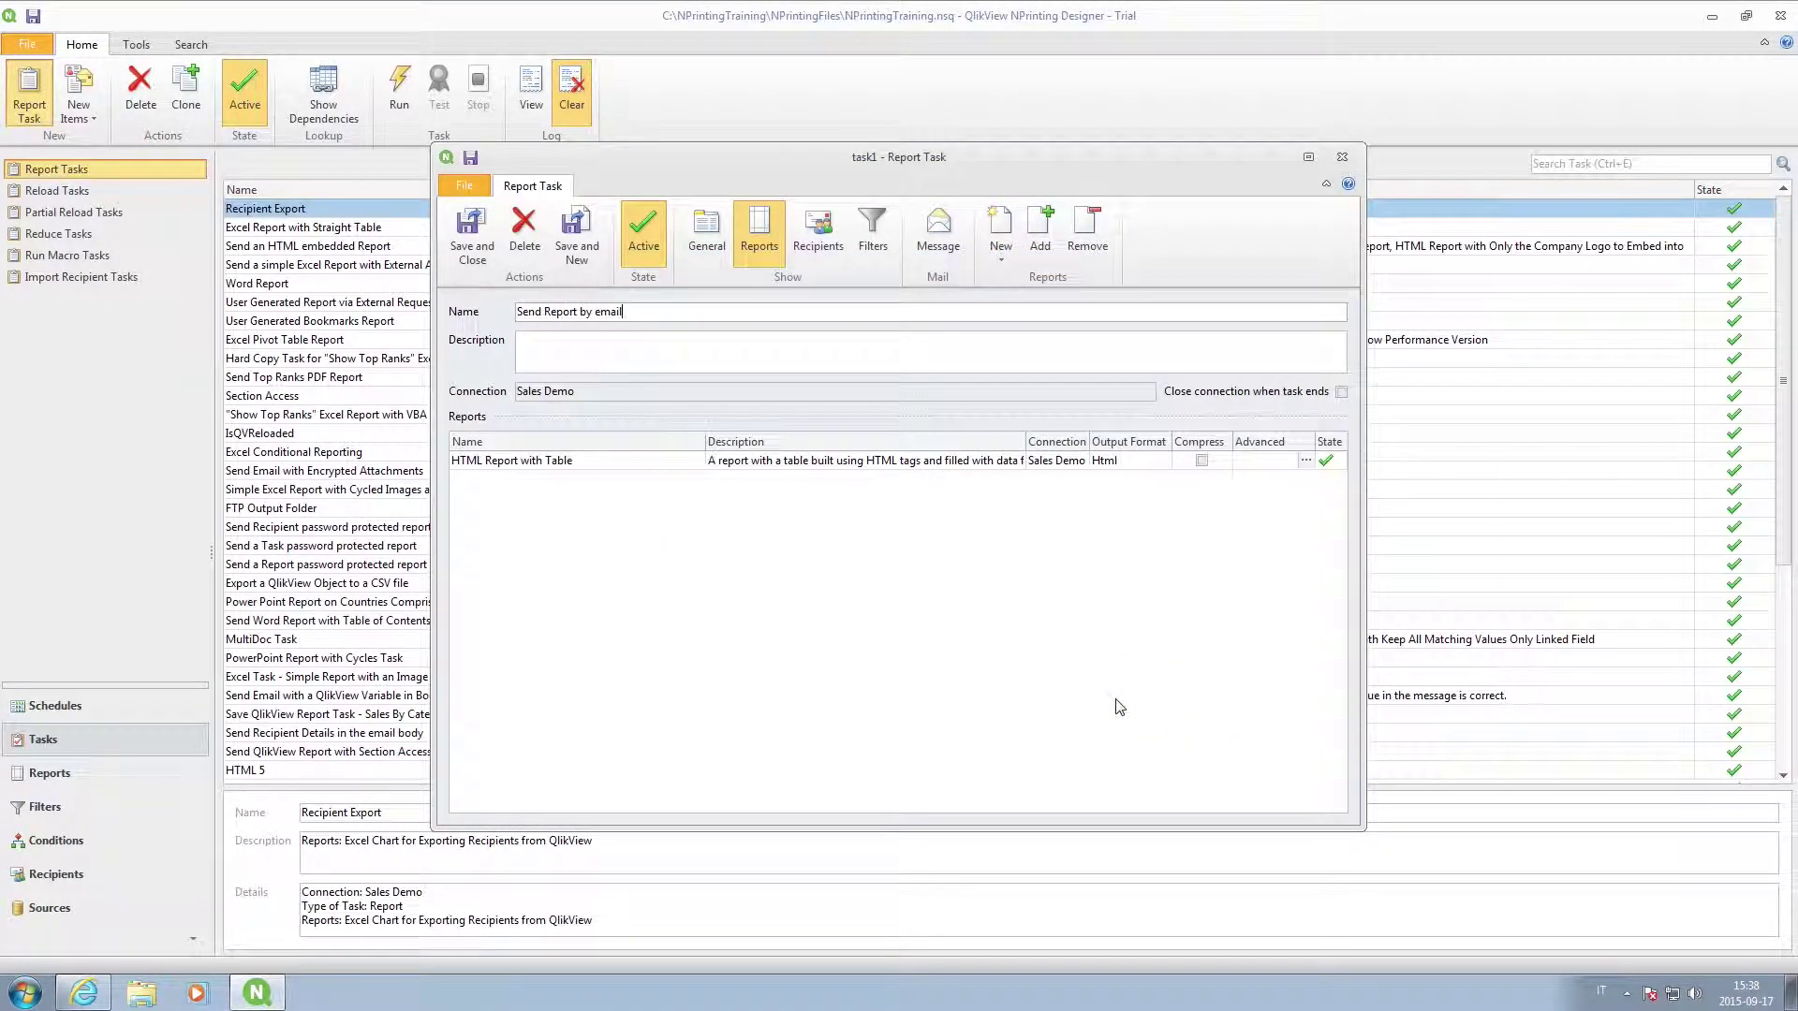
# Add the Section Access recipient and the salesman's custom private filter, then show the Message settings.
pyautogui.click(818, 229)
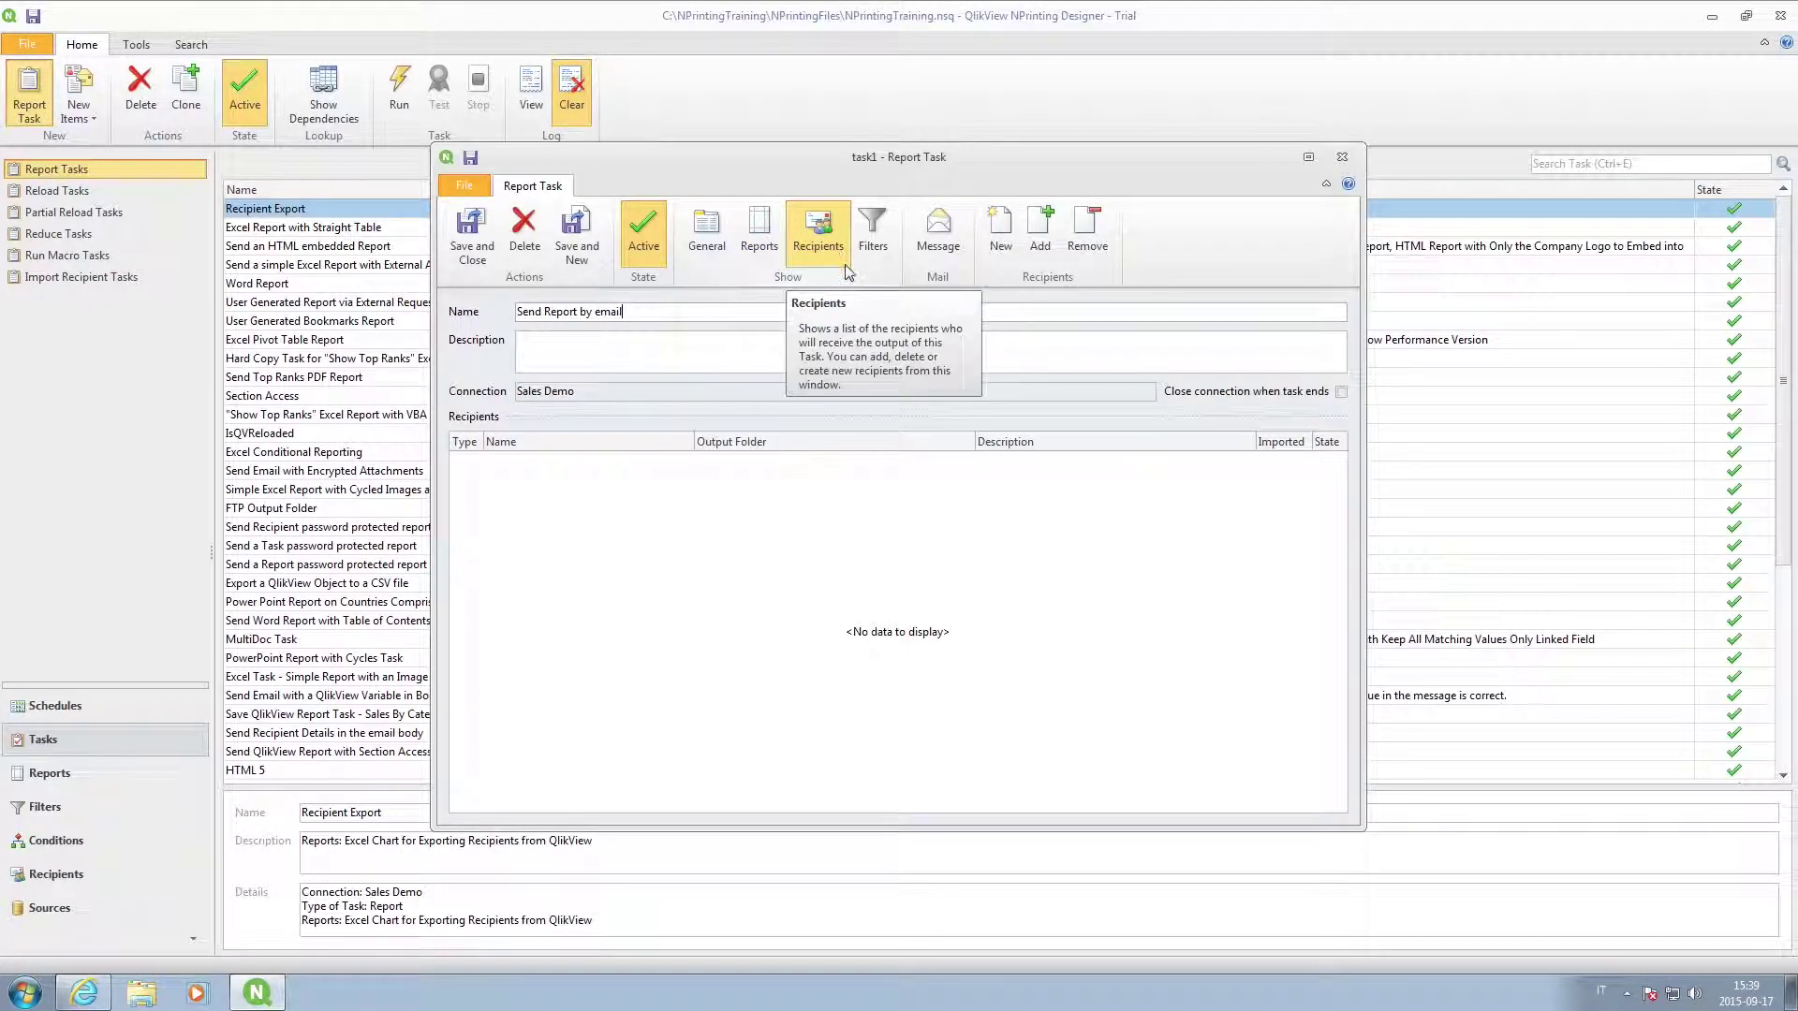
pyautogui.click(1040, 223)
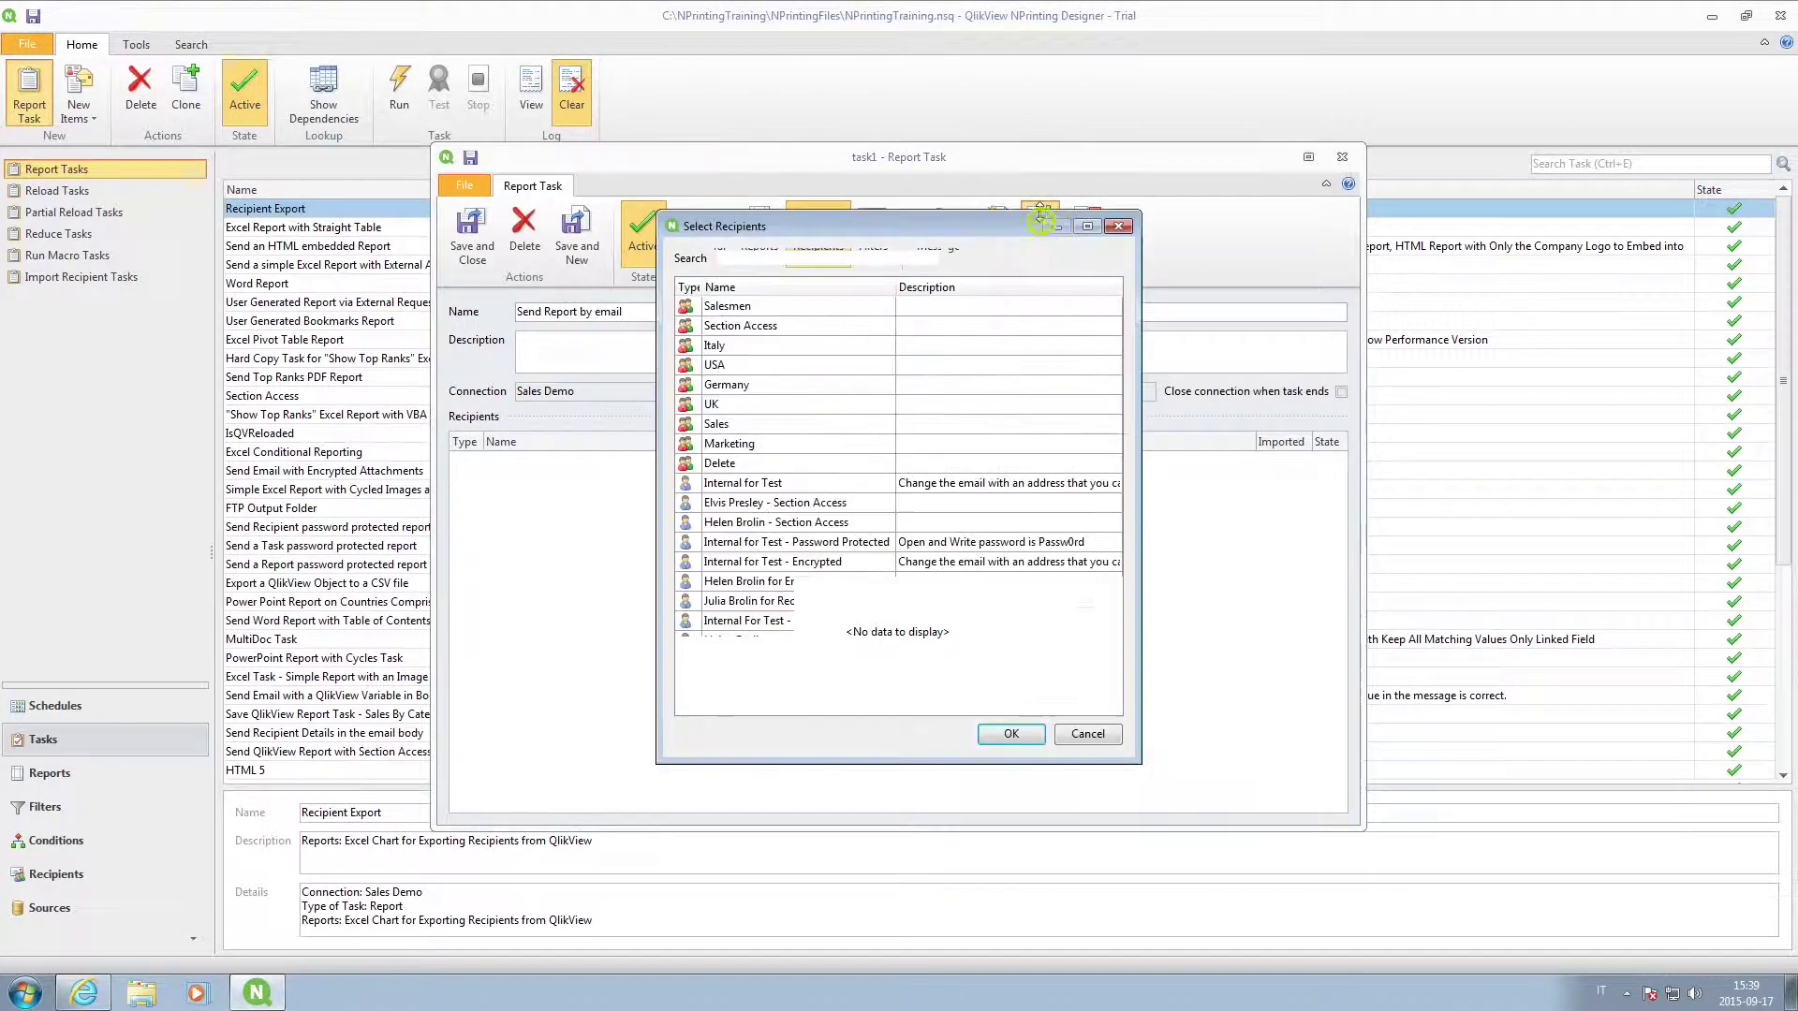
pyautogui.click(807, 509)
pyautogui.click(1010, 732)
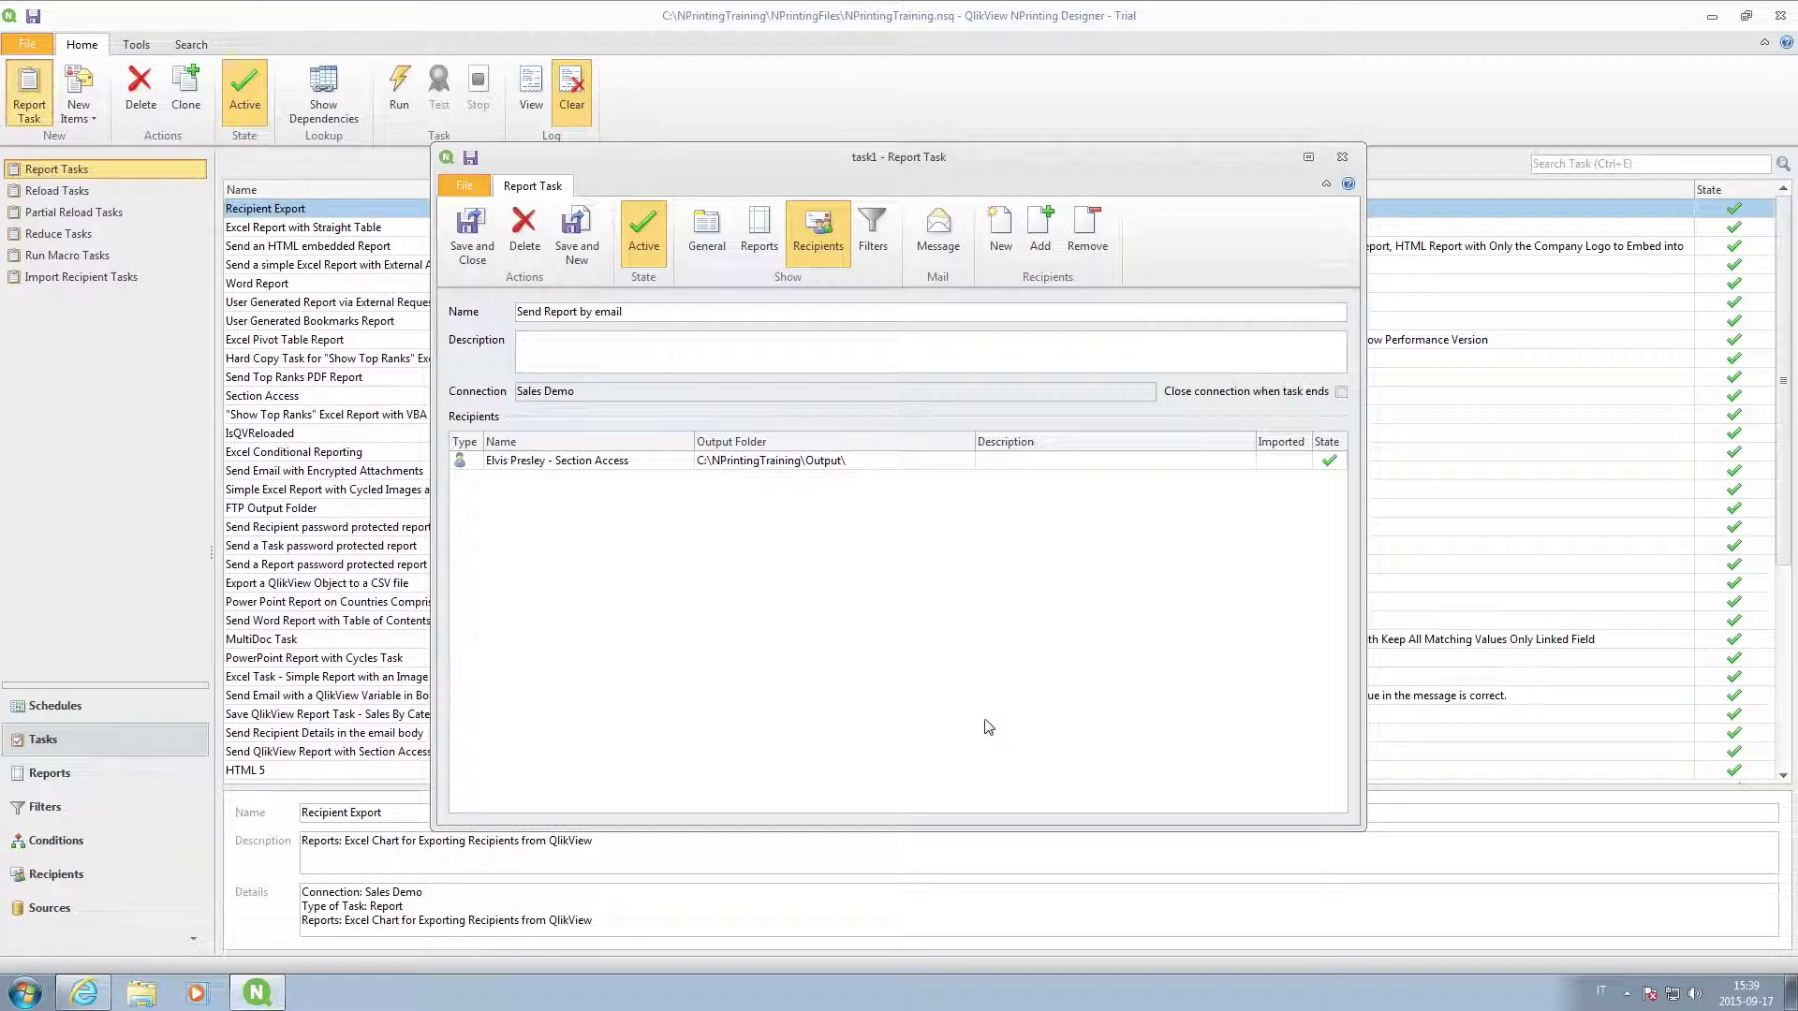
pyautogui.click(873, 229)
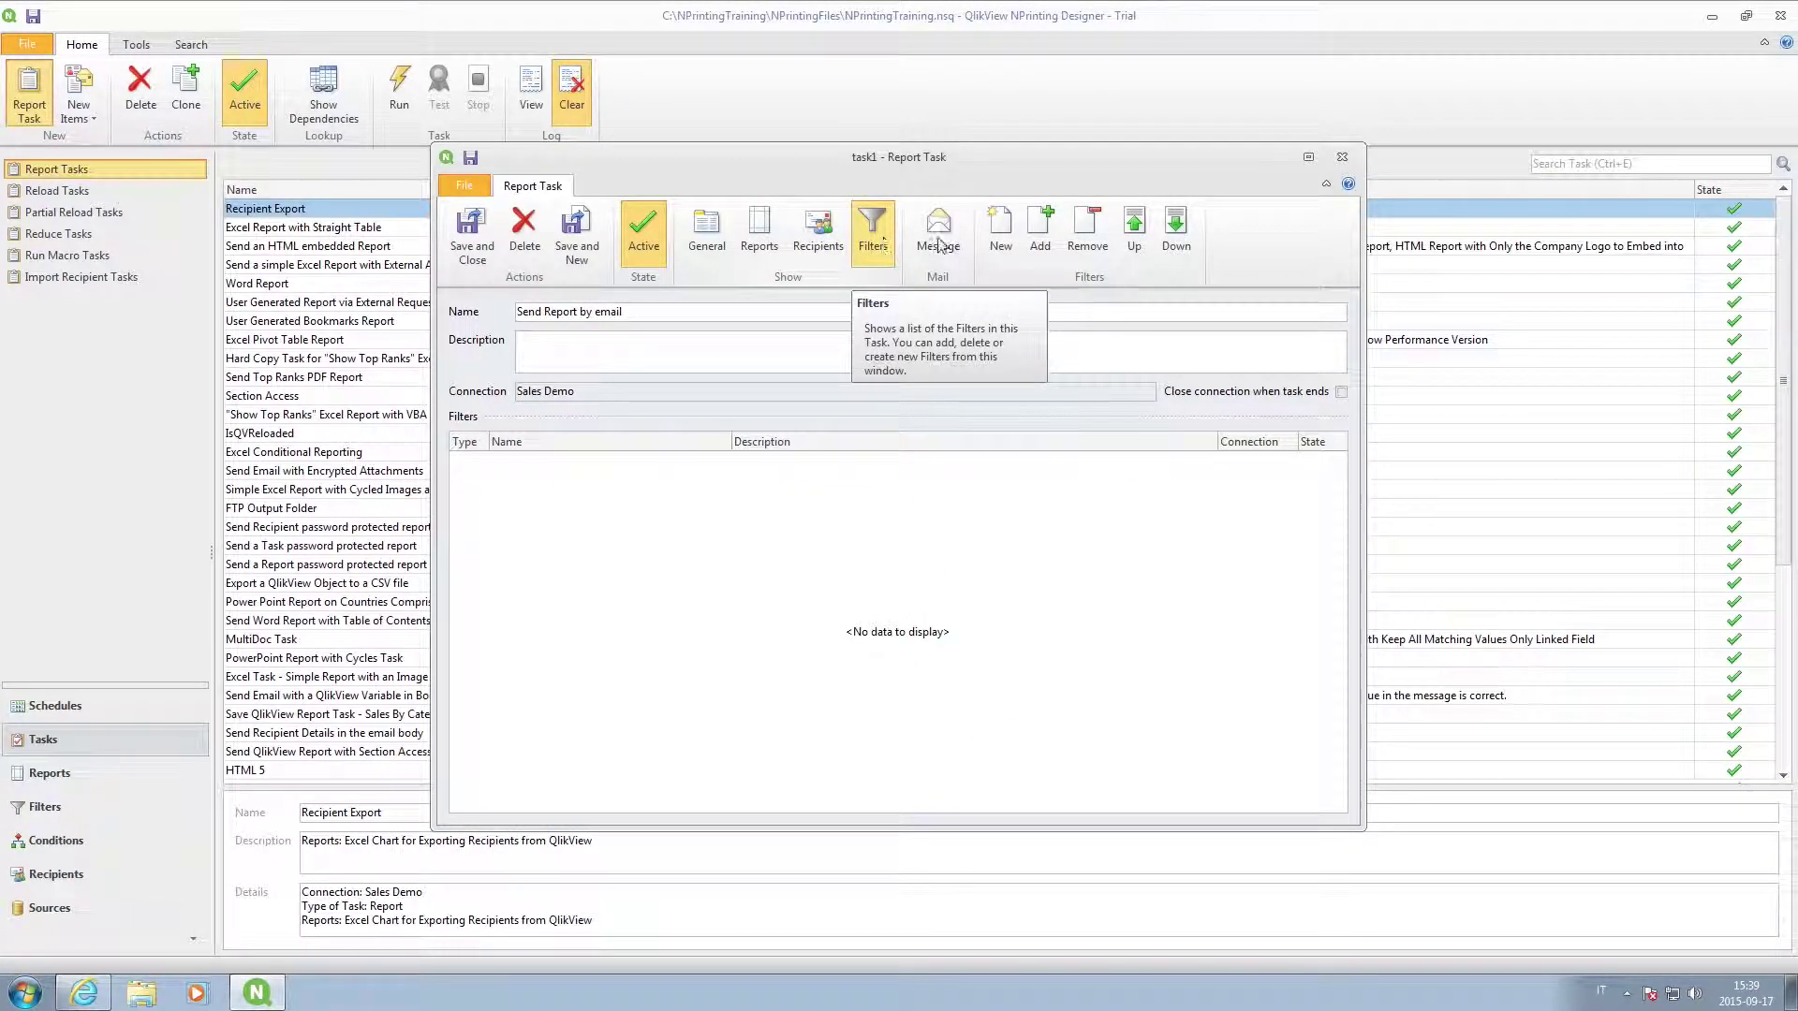
pyautogui.click(1030, 240)
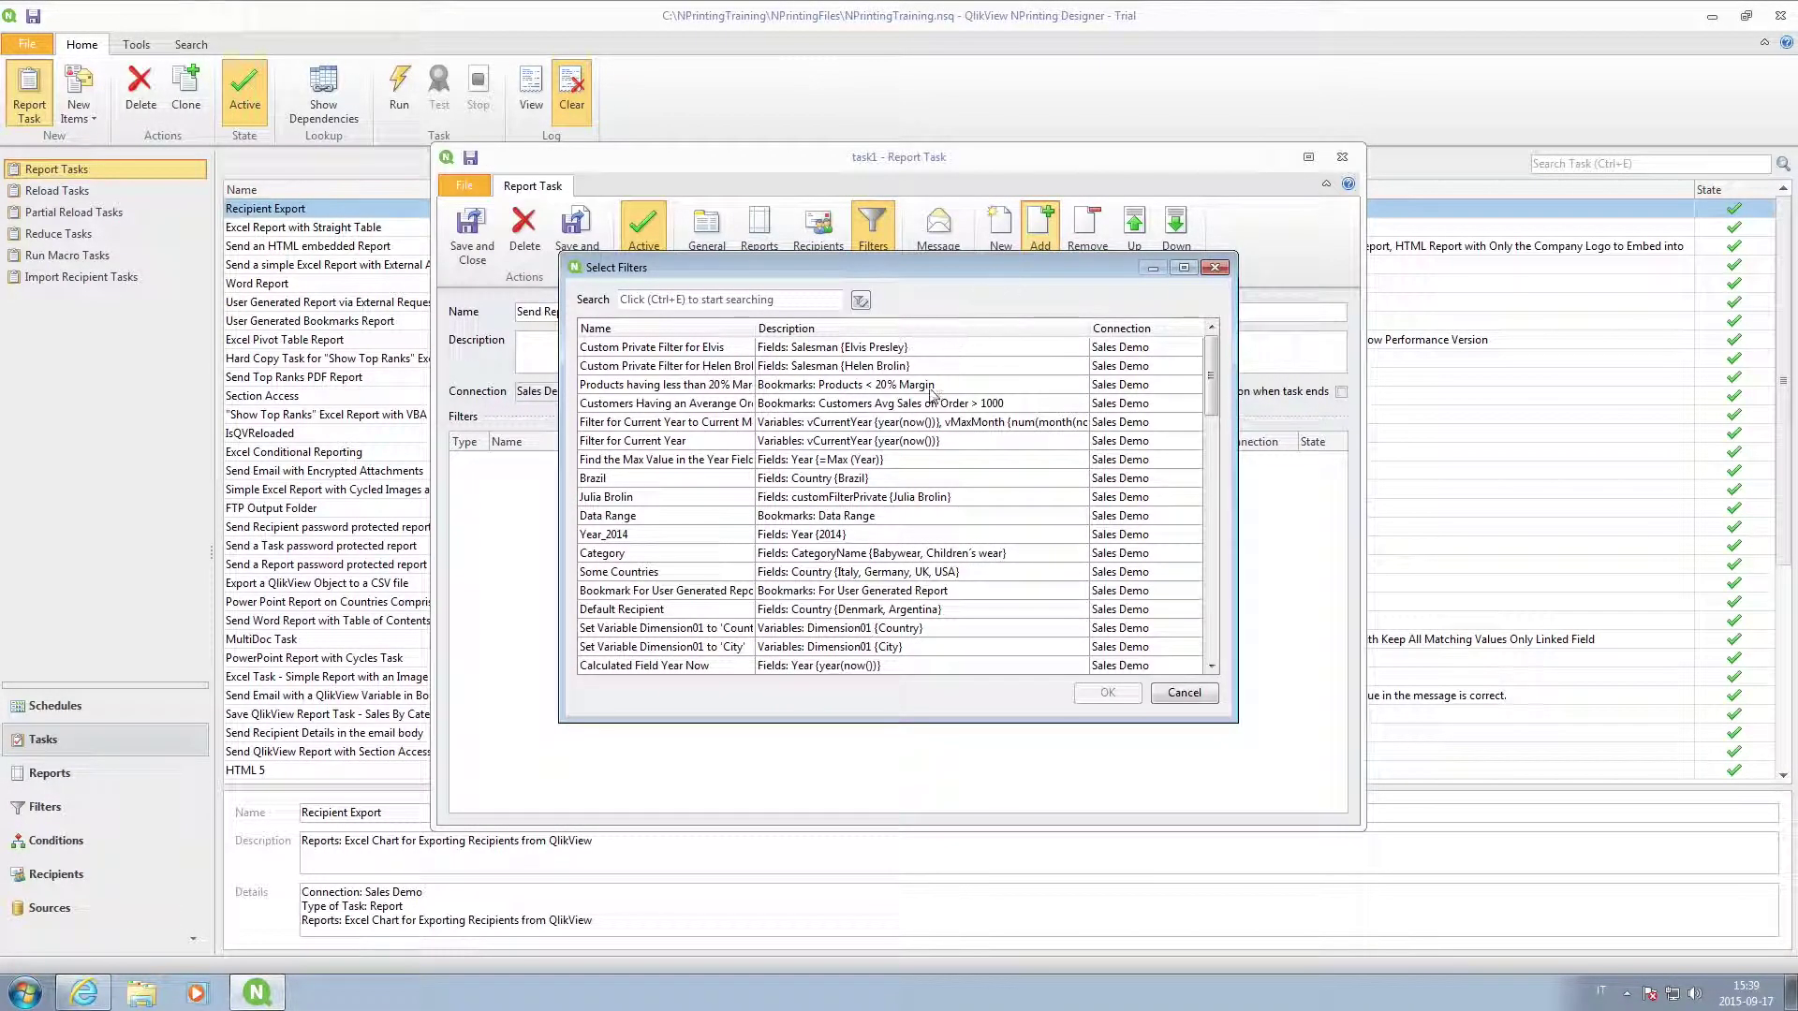
pyautogui.click(679, 349)
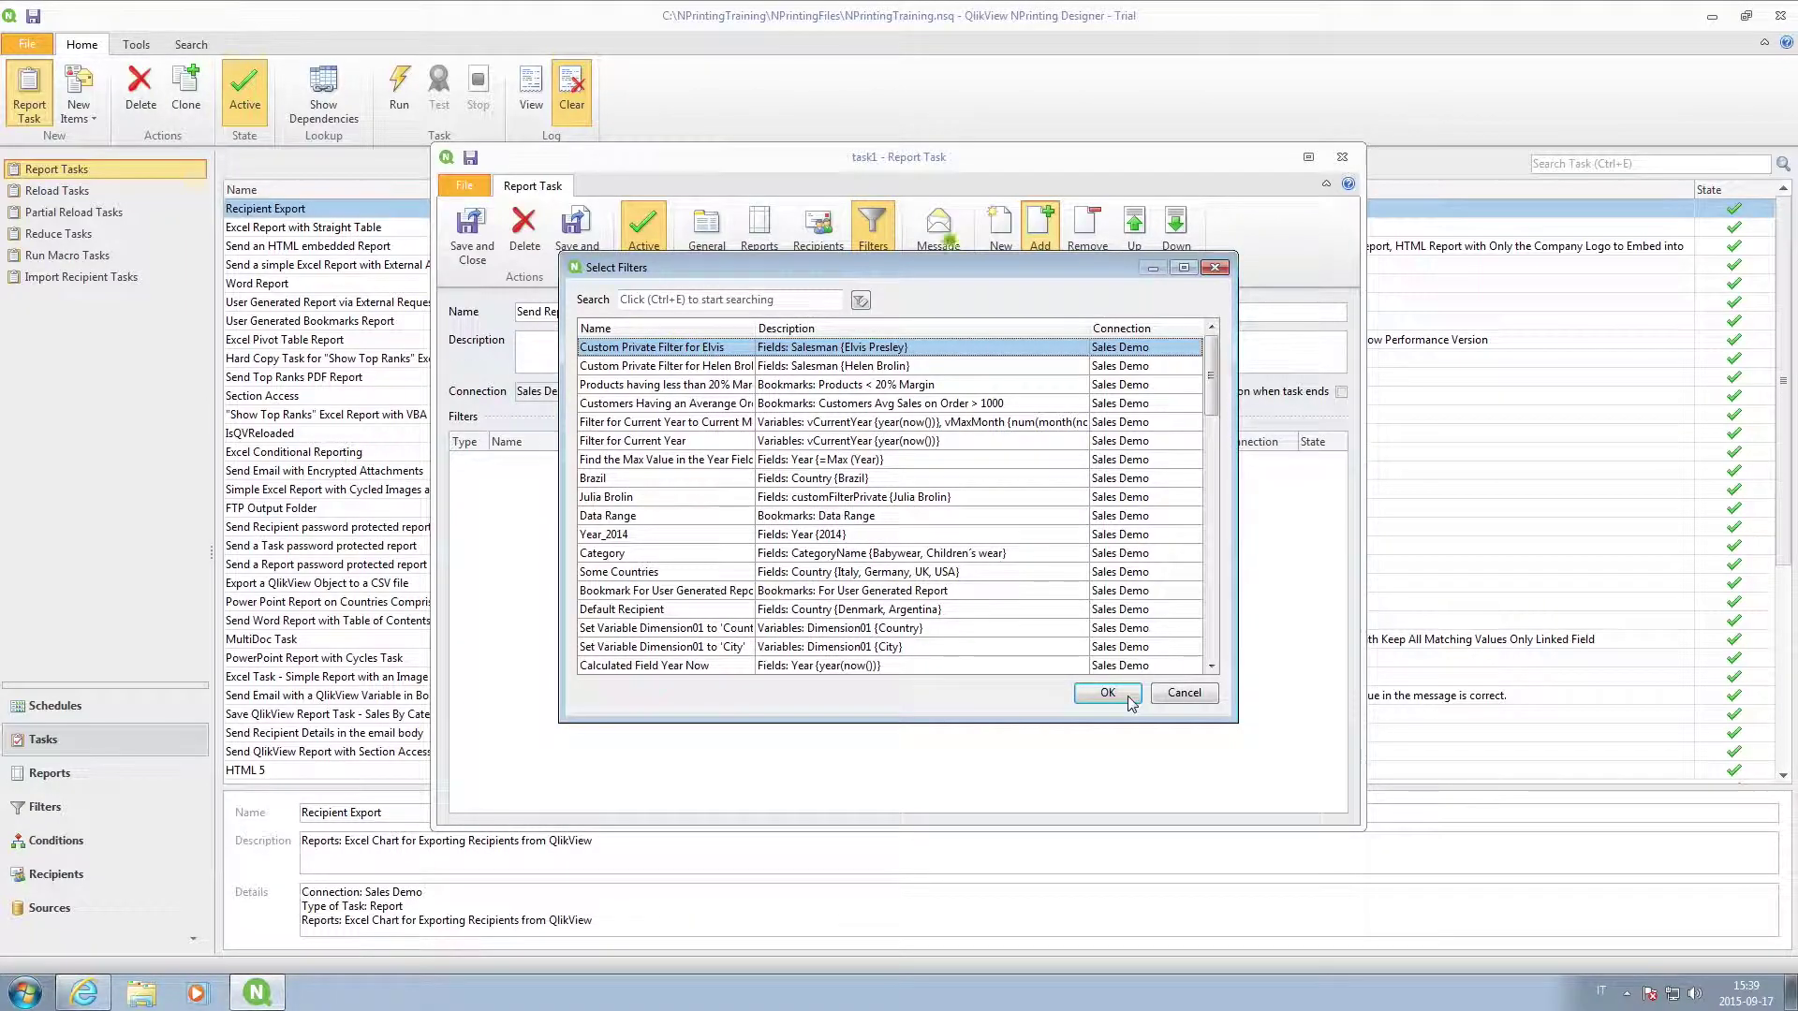
pyautogui.click(1107, 695)
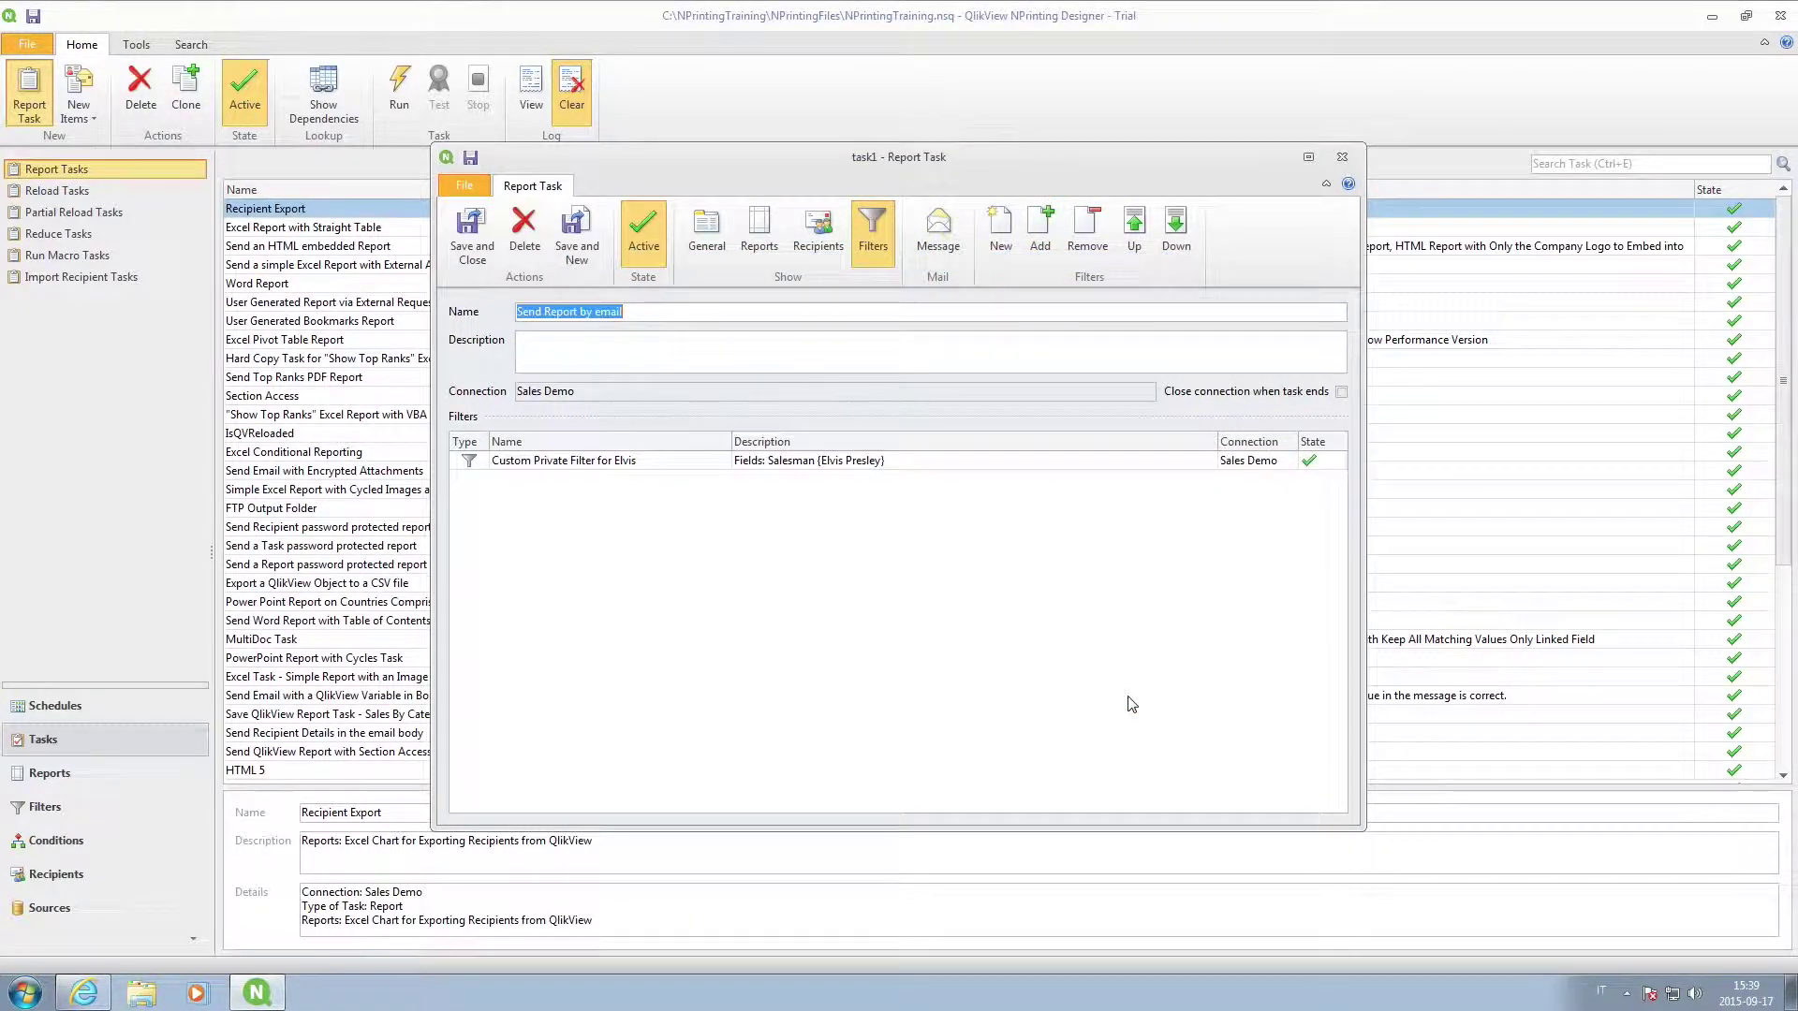
pyautogui.click(937, 234)
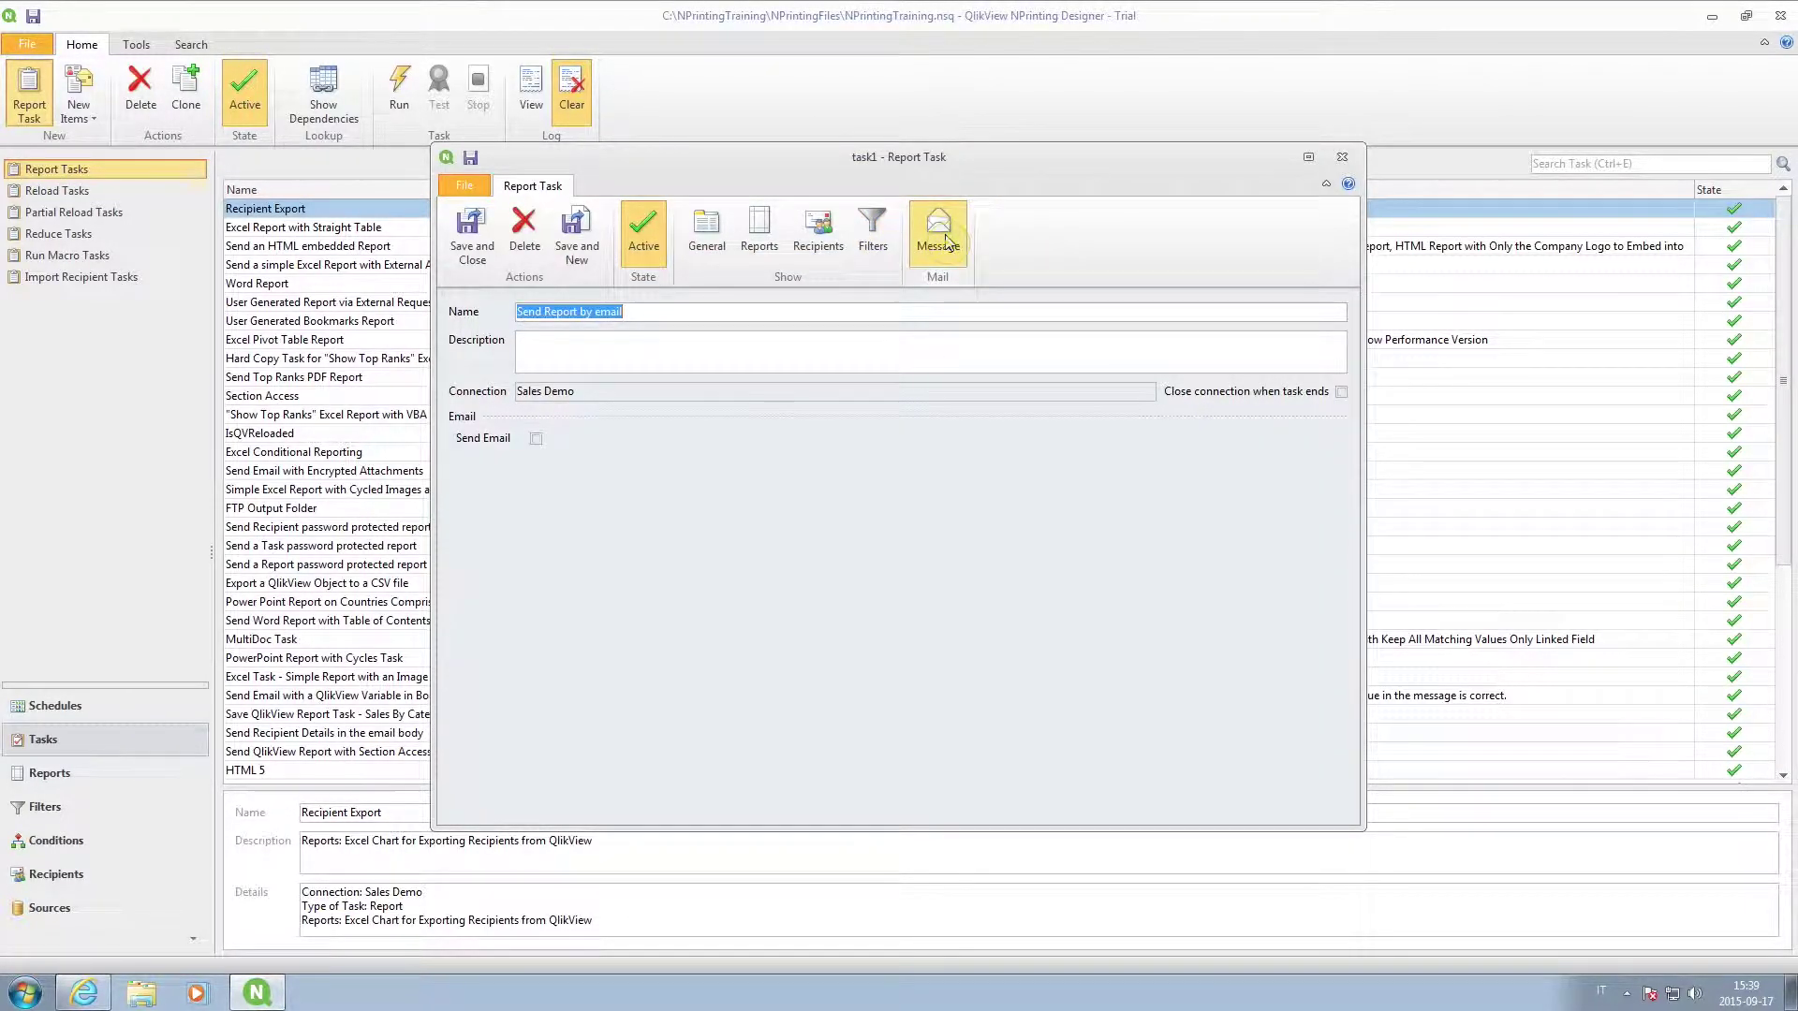
# Enable email sending with a sender address, personalised subject and plain-text body starting 'Hi'.
pyautogui.click(536, 438)
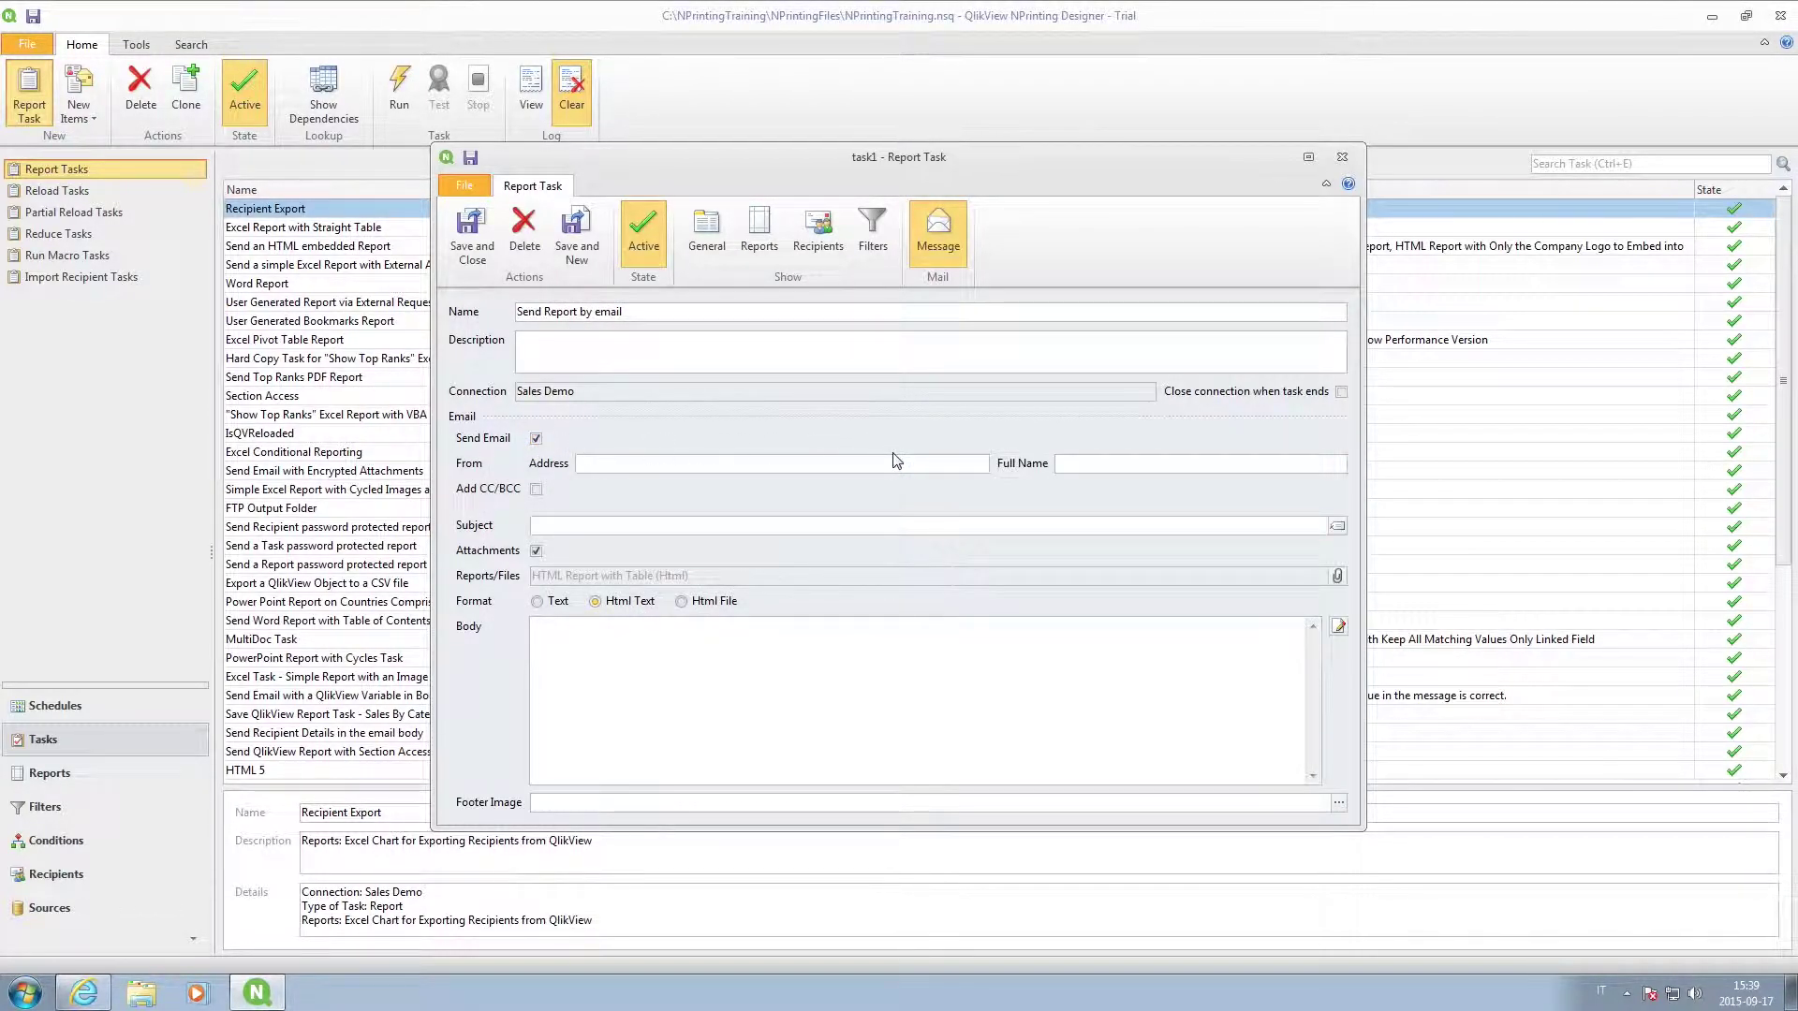
pyautogui.click(830, 465)
pyautogui.click(784, 526)
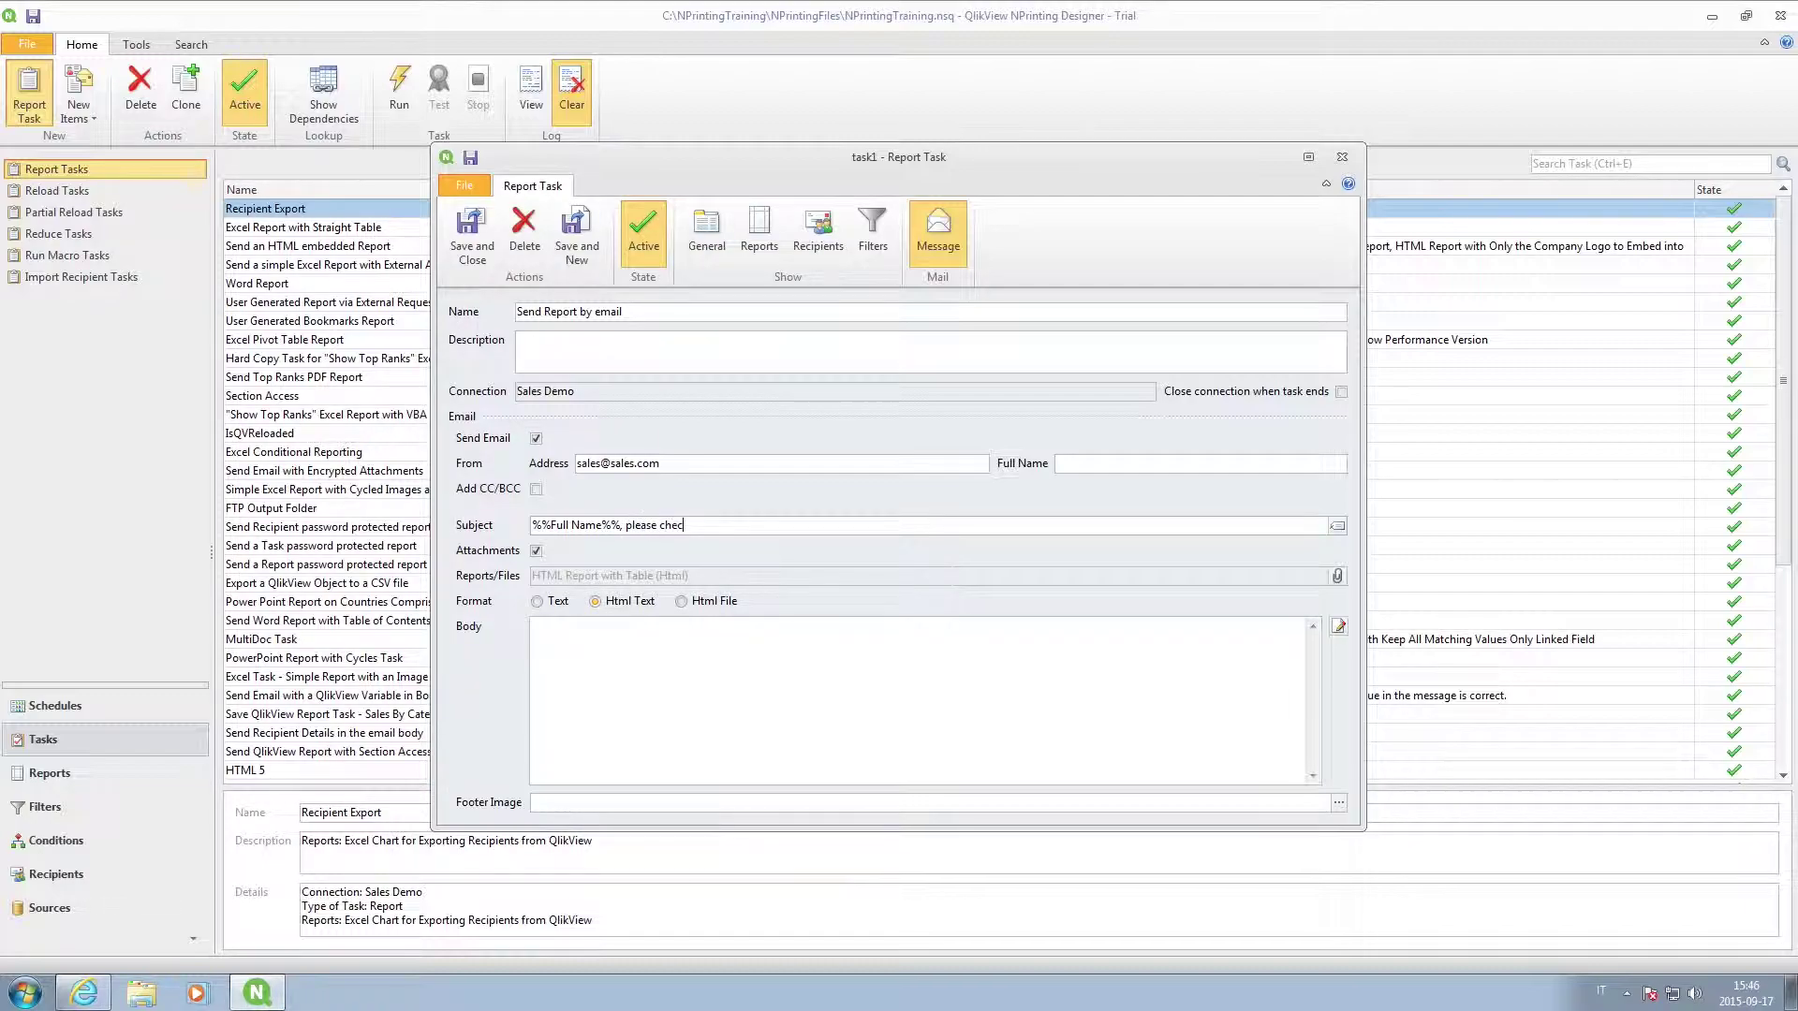
pyautogui.write('< attached report')
pyautogui.click(536, 601)
pyautogui.click(562, 637)
pyautogui.write('Hi %%FullName%%,')
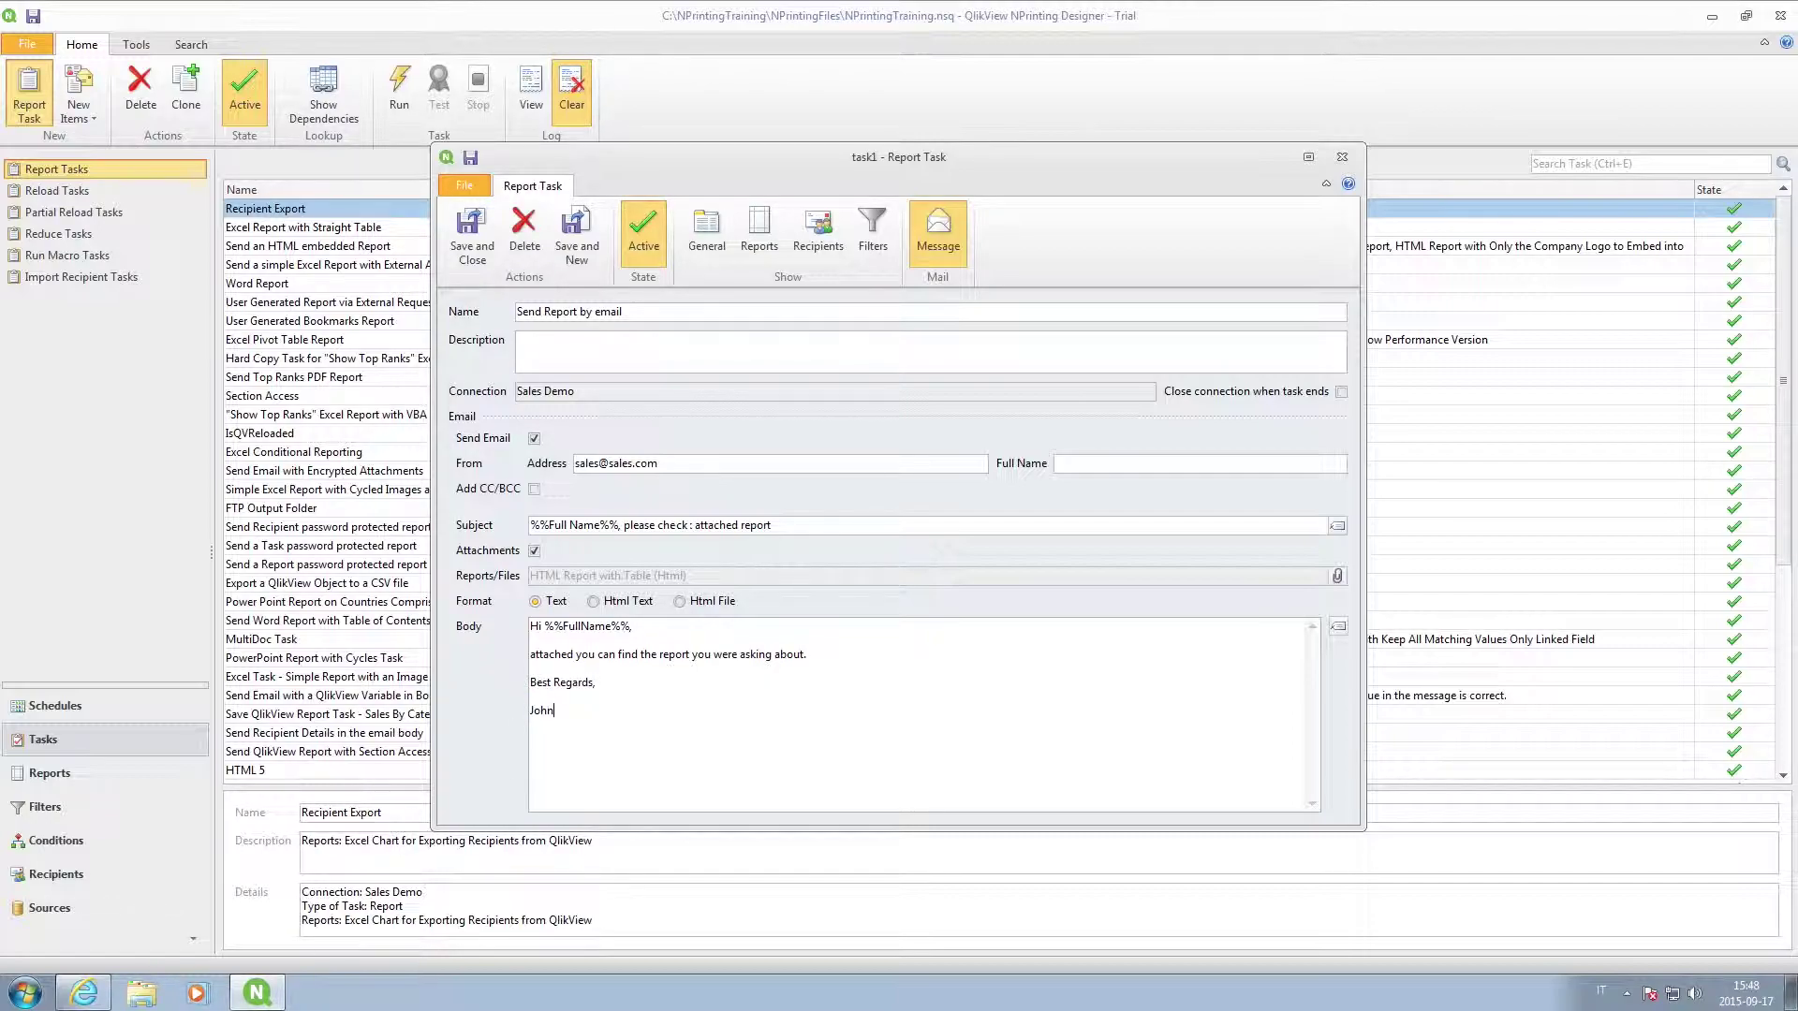
# Attach all reports to the email and save the Send Report by email task.
pyautogui.click(1336, 576)
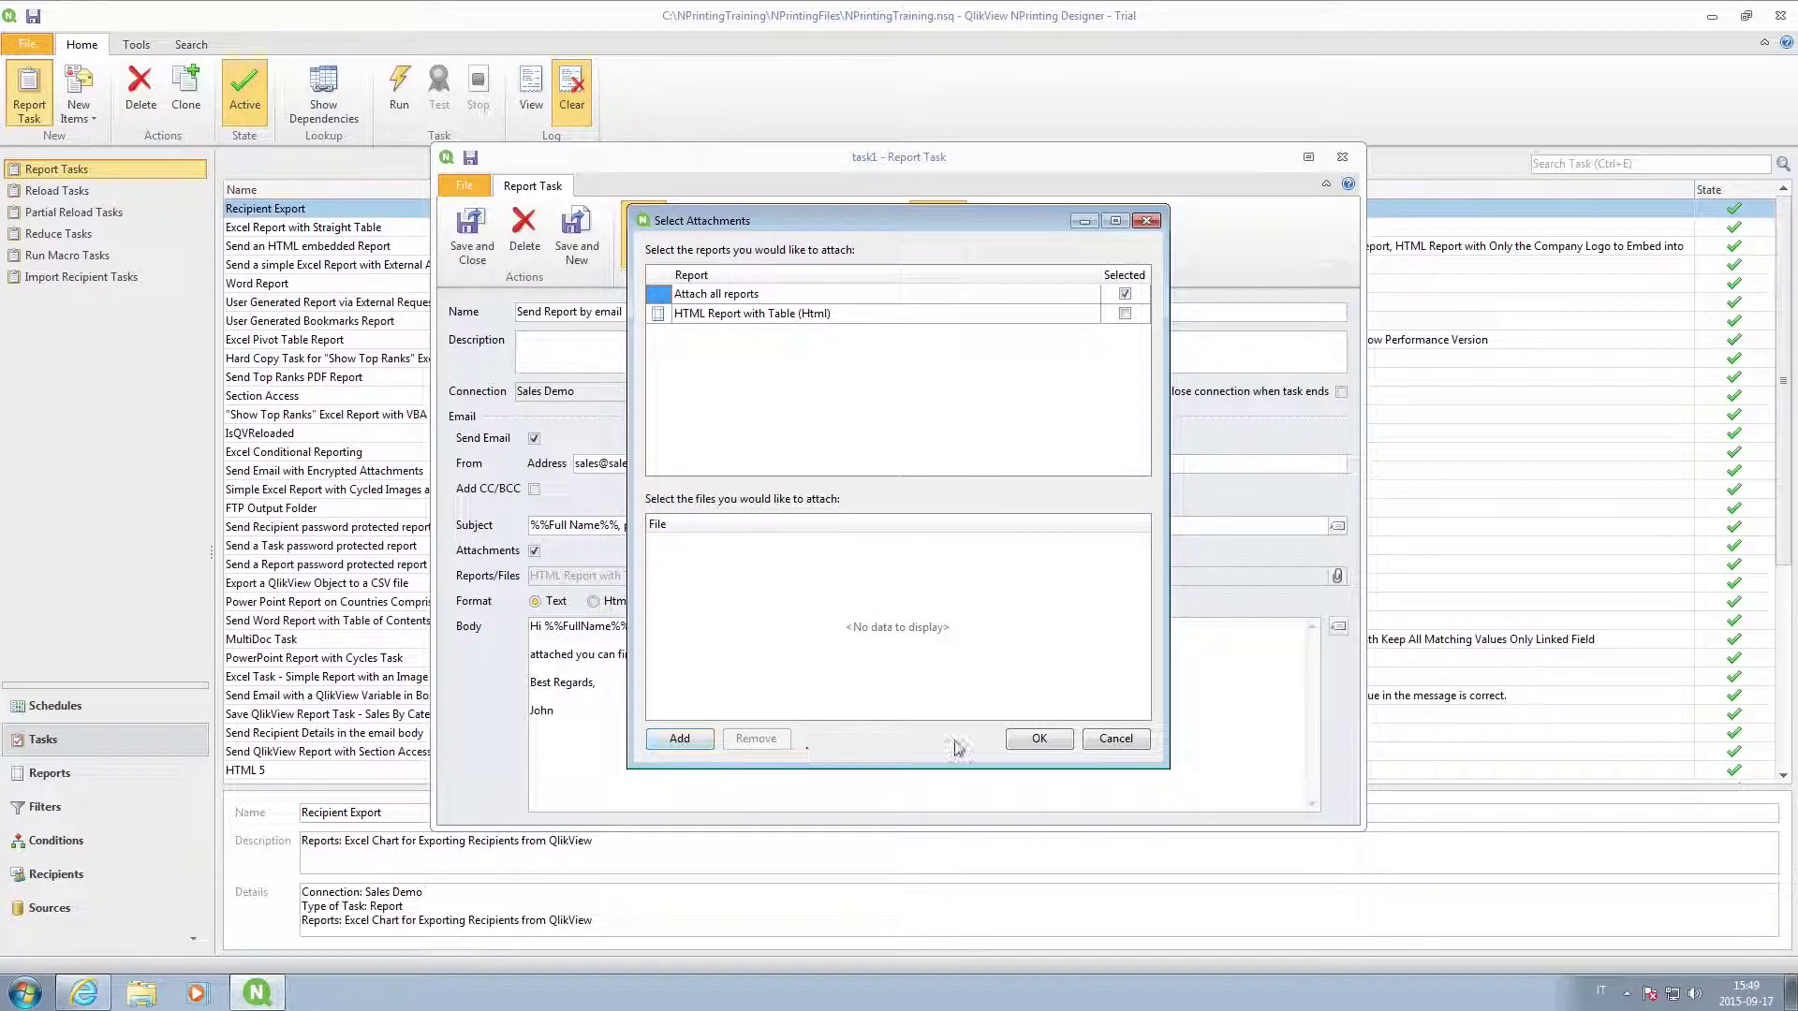
pyautogui.click(1039, 739)
pyautogui.click(464, 230)
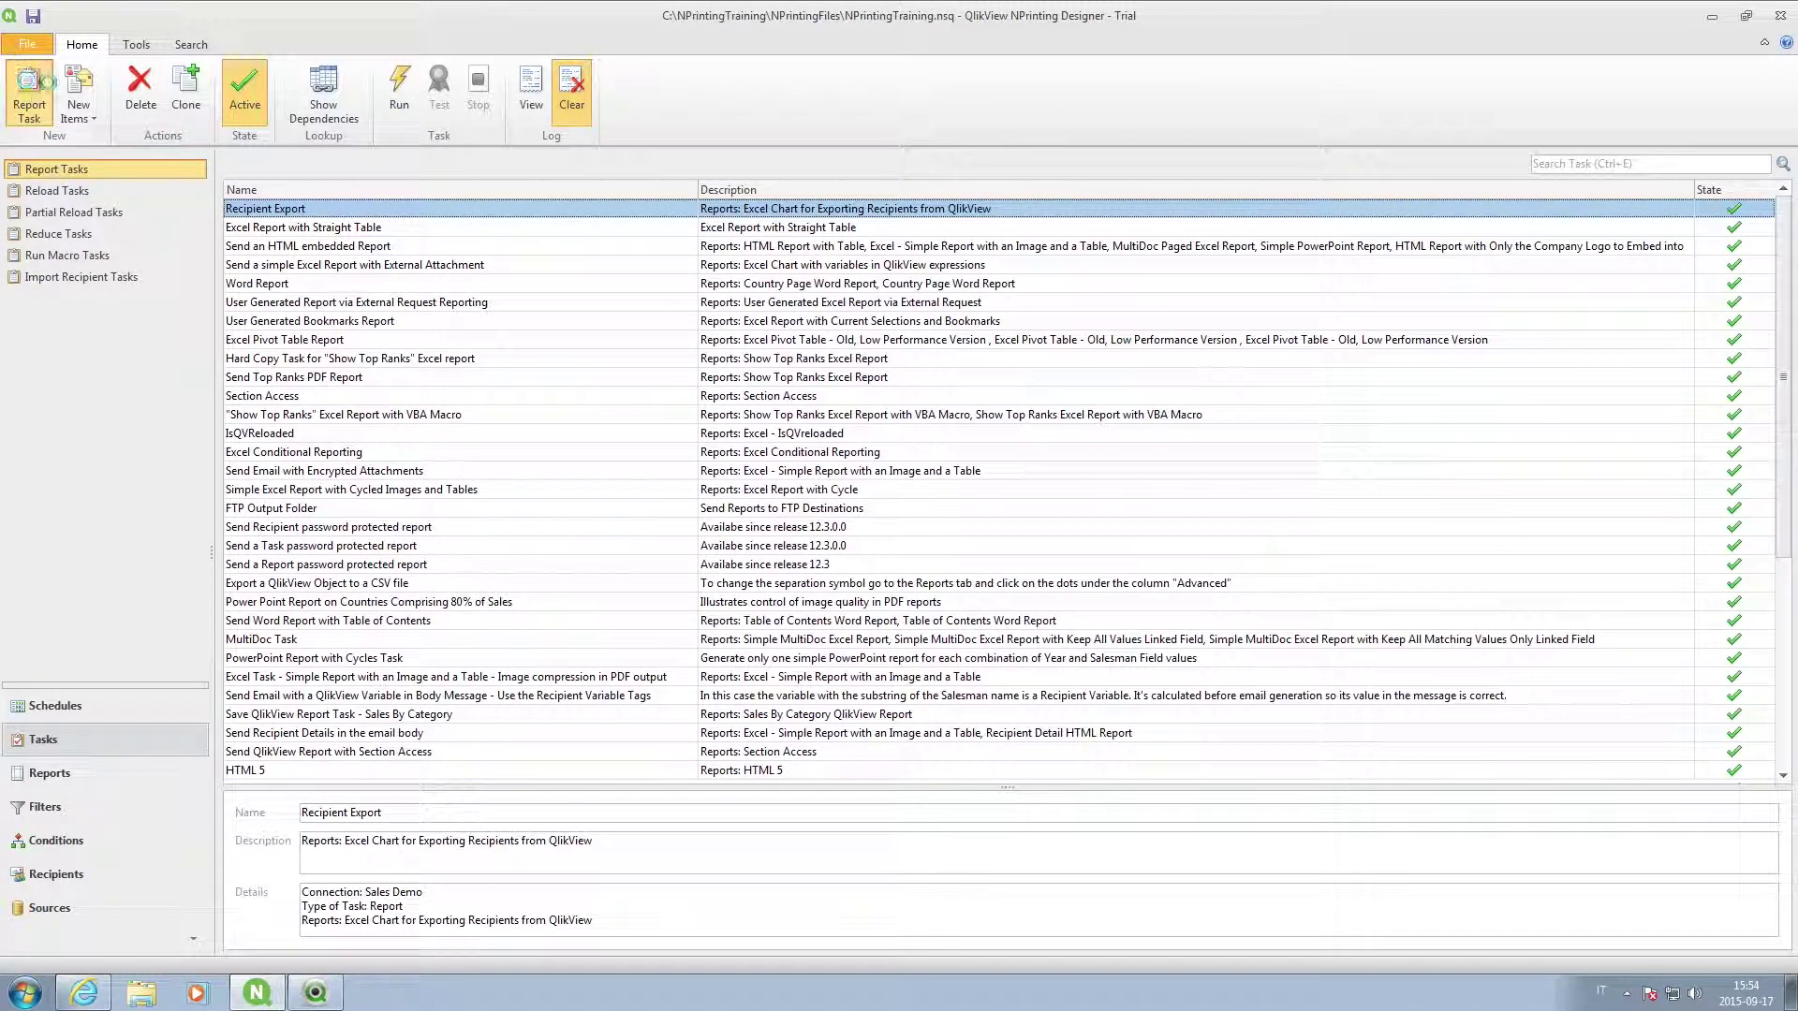
# Create task 'Send report to Ftp folder' outputting to the custom Ftp destination FTP Vizubi.
pyautogui.click(29, 89)
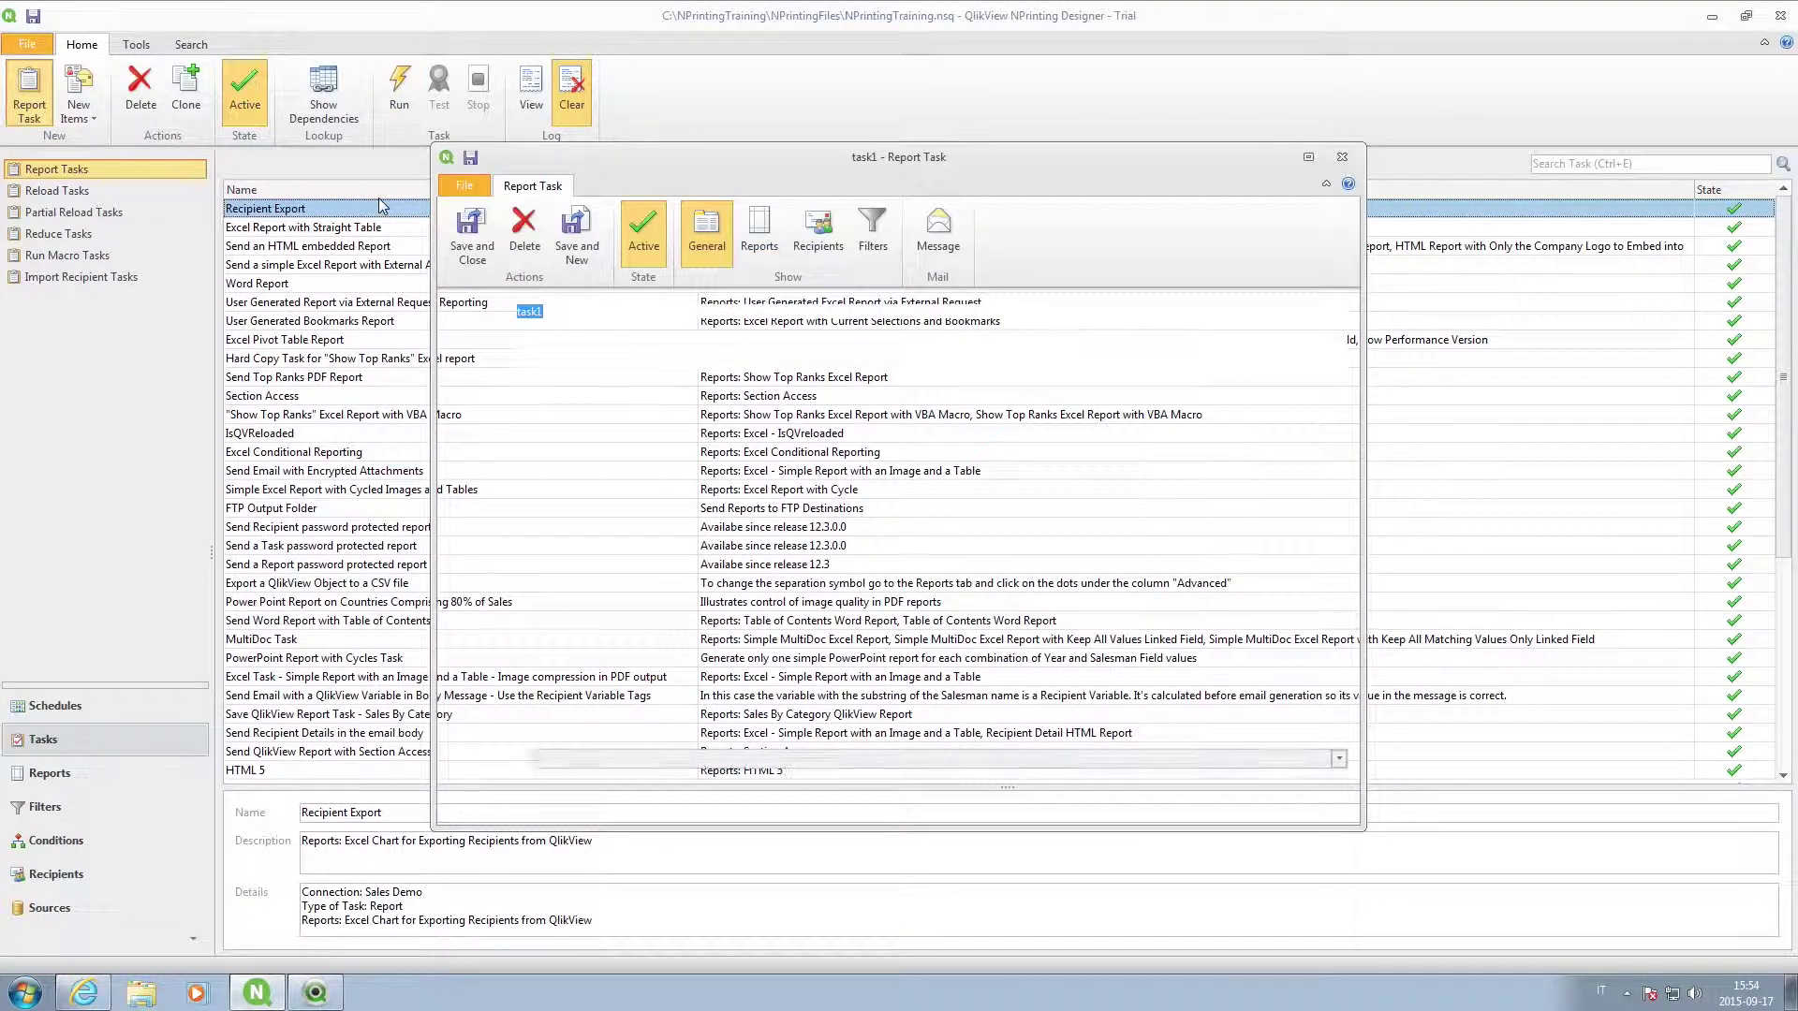
pyautogui.write('Send report to Ftp folder')
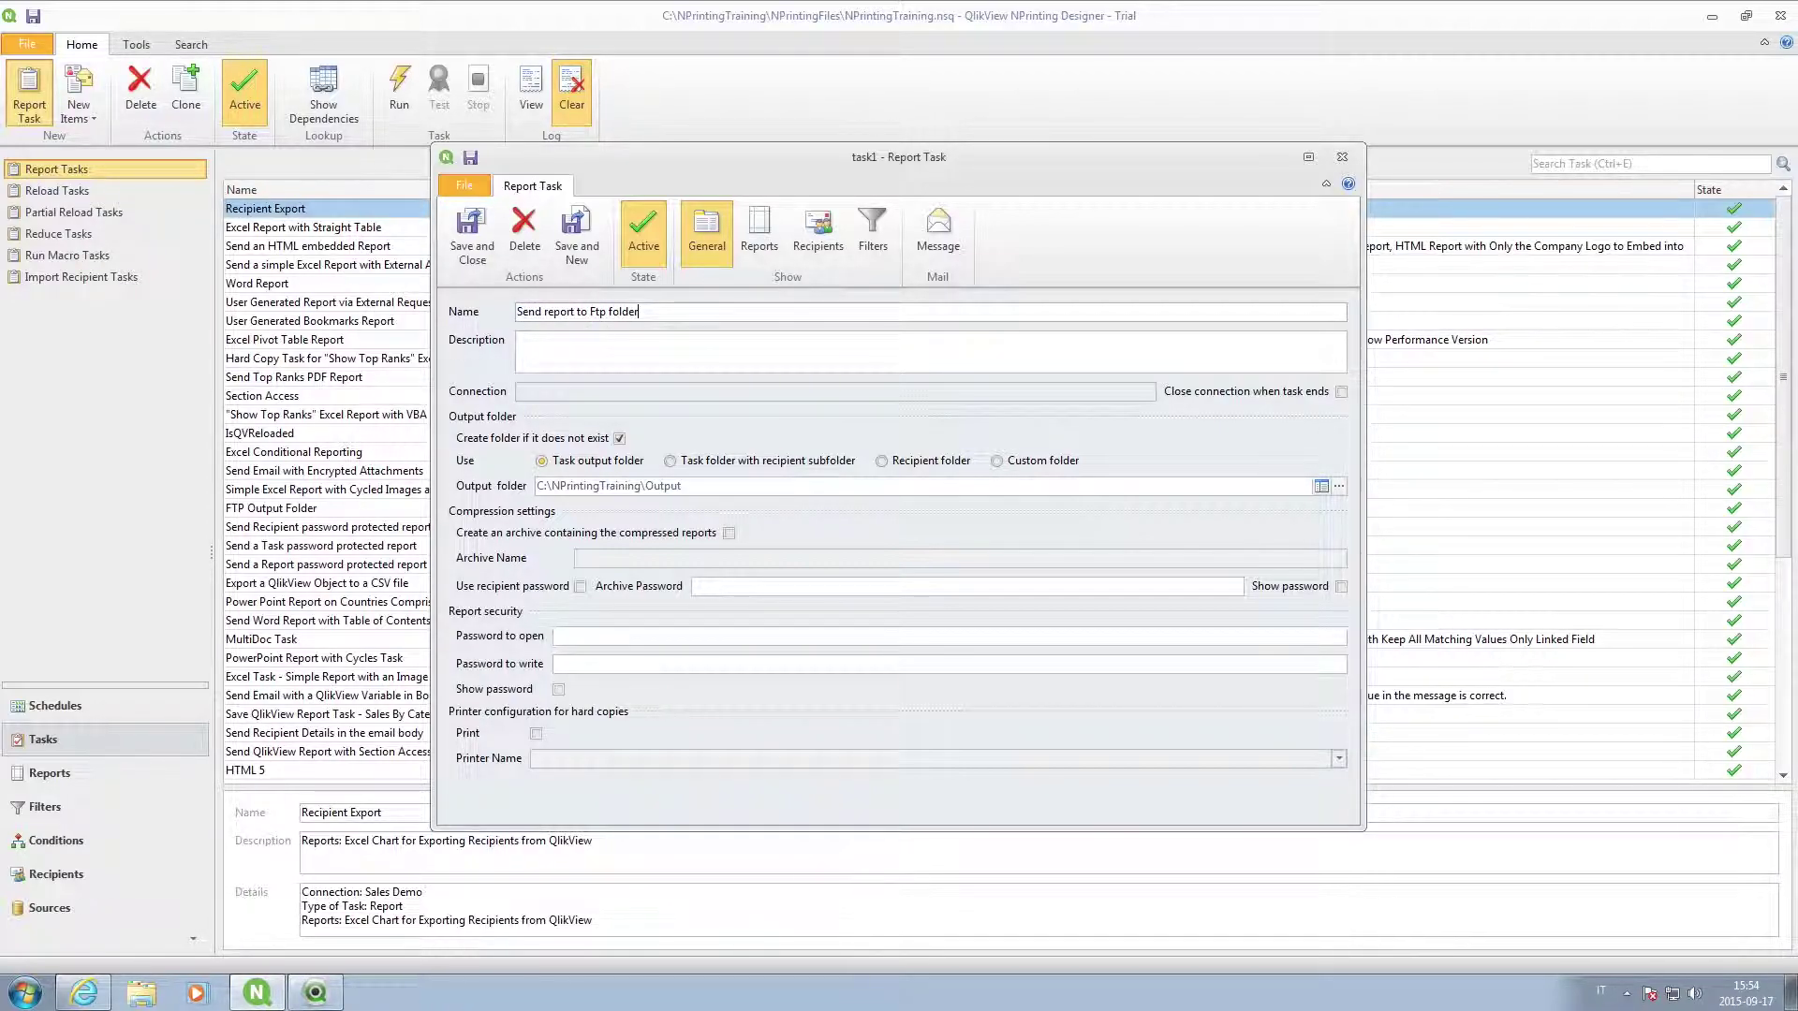
pyautogui.click(998, 462)
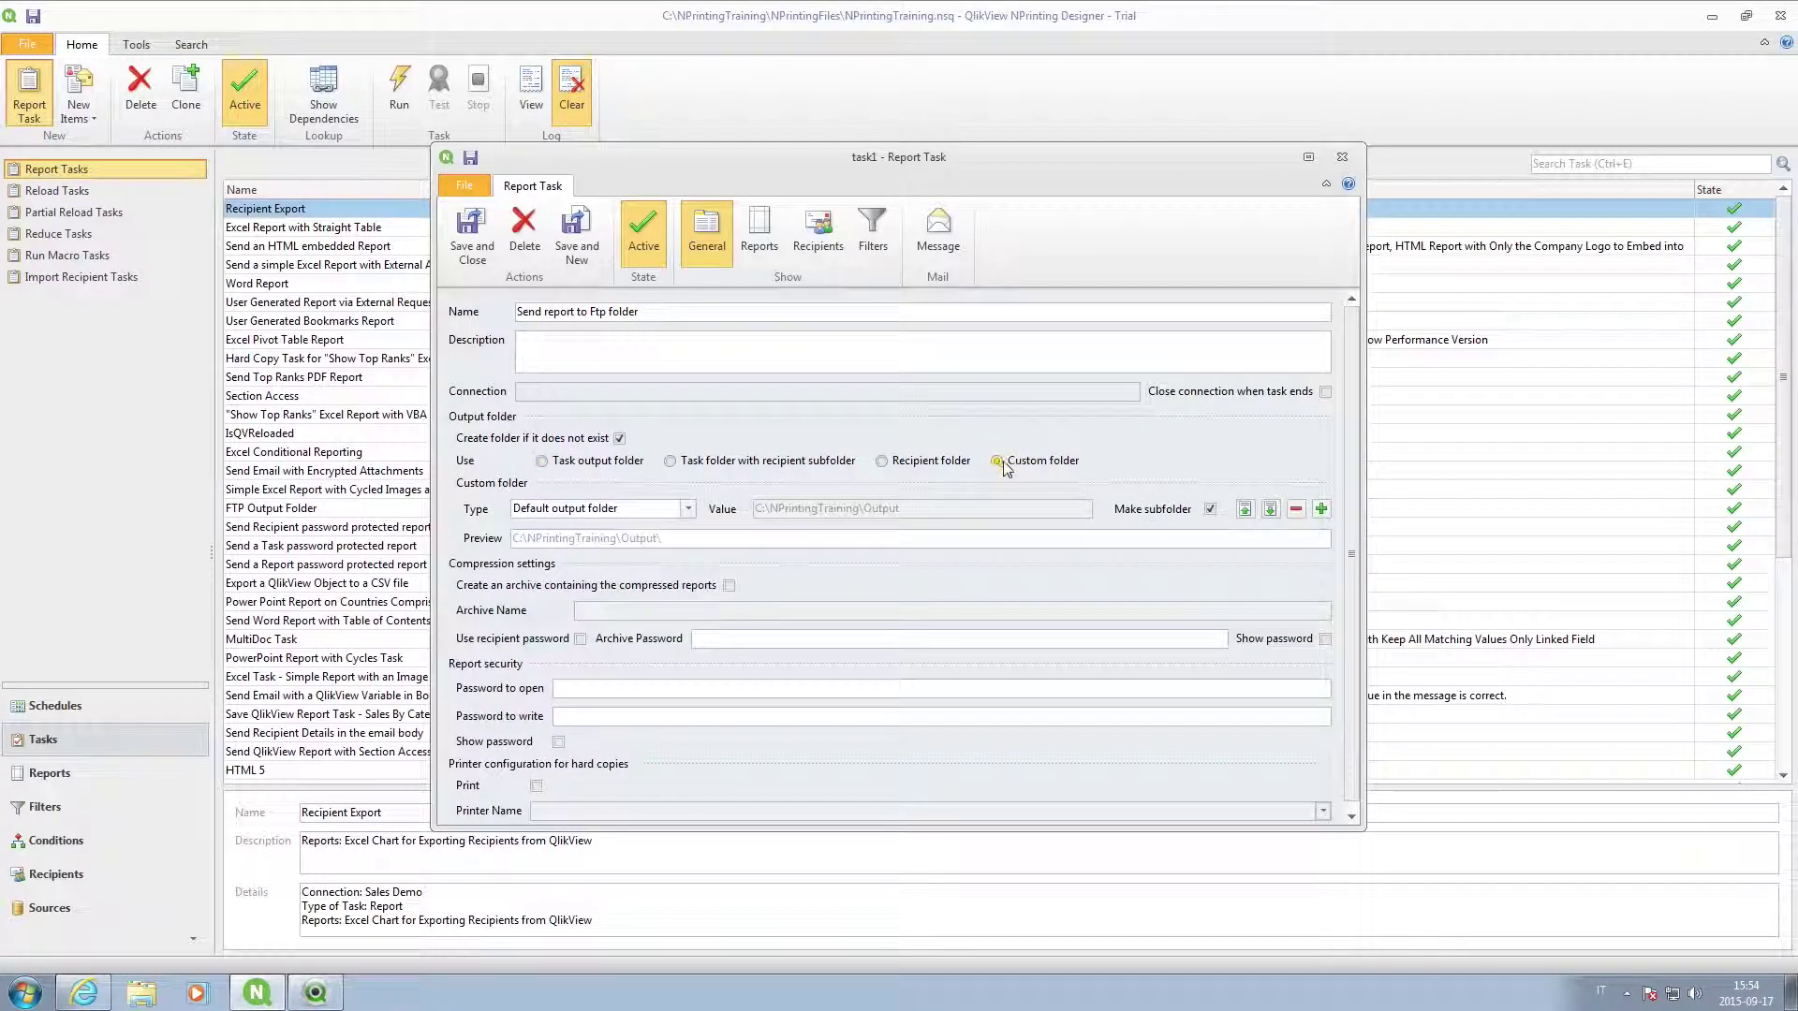
pyautogui.click(674, 515)
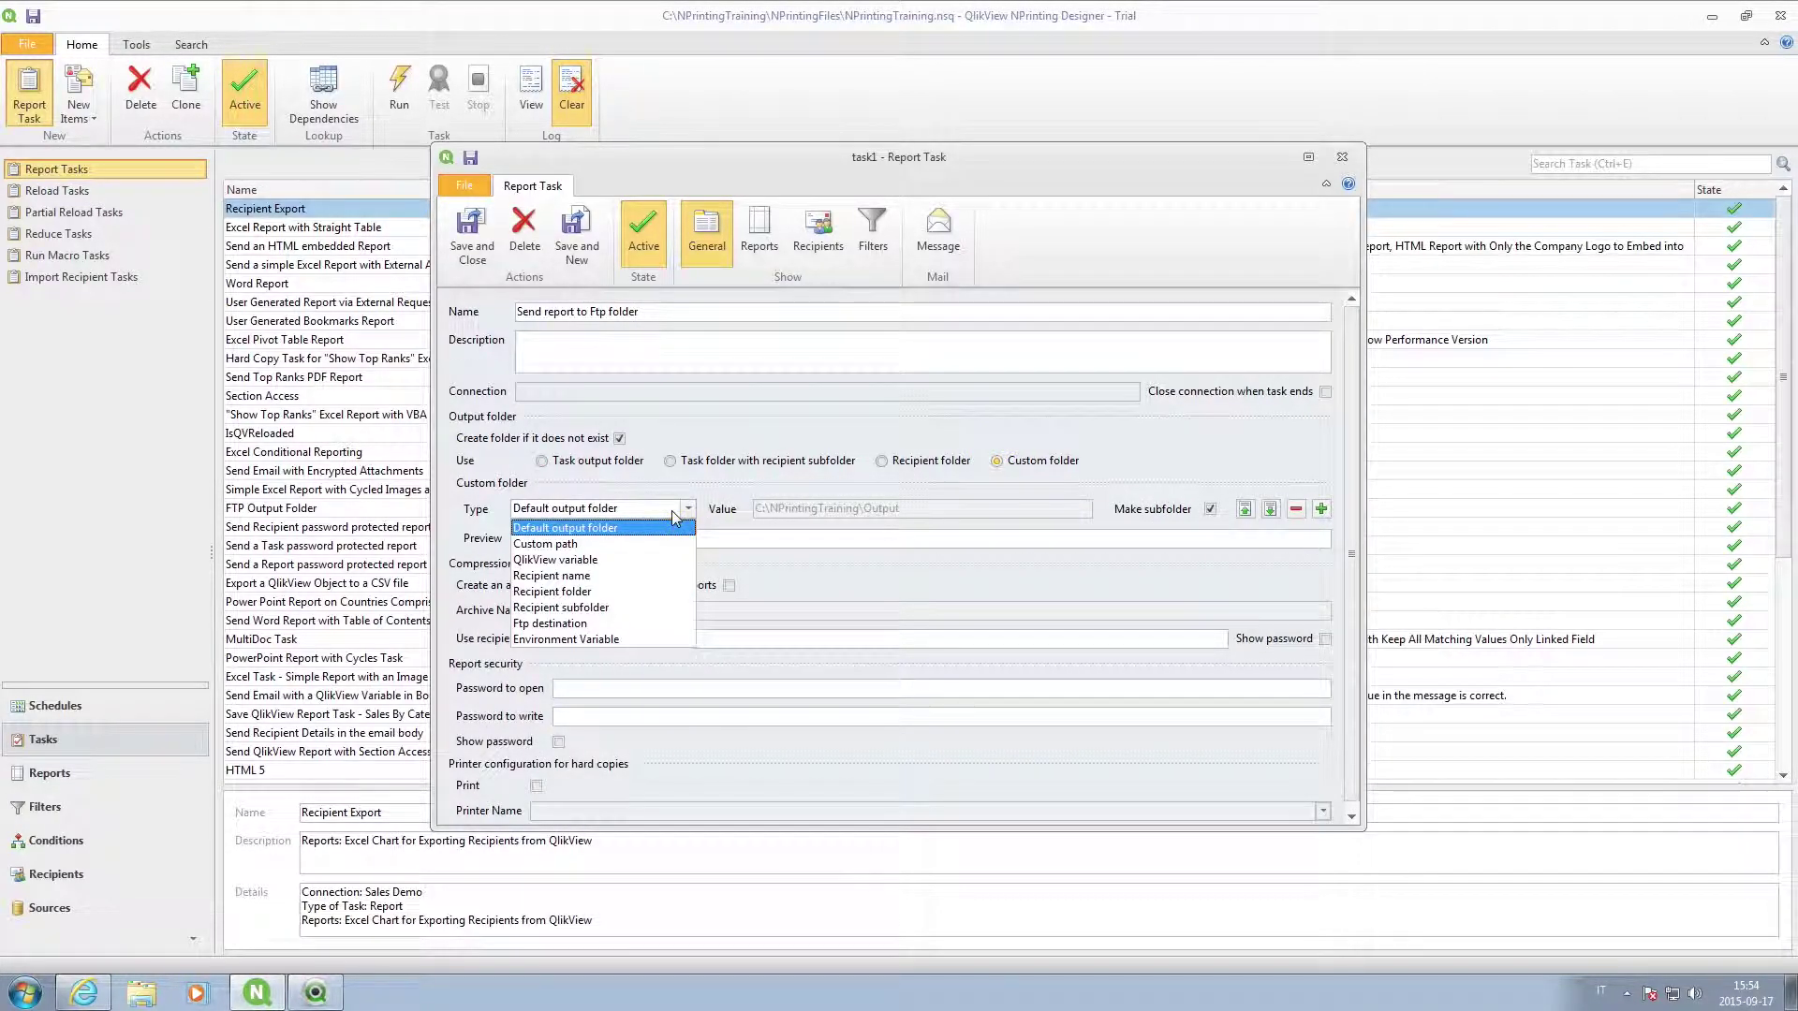
pyautogui.click(612, 625)
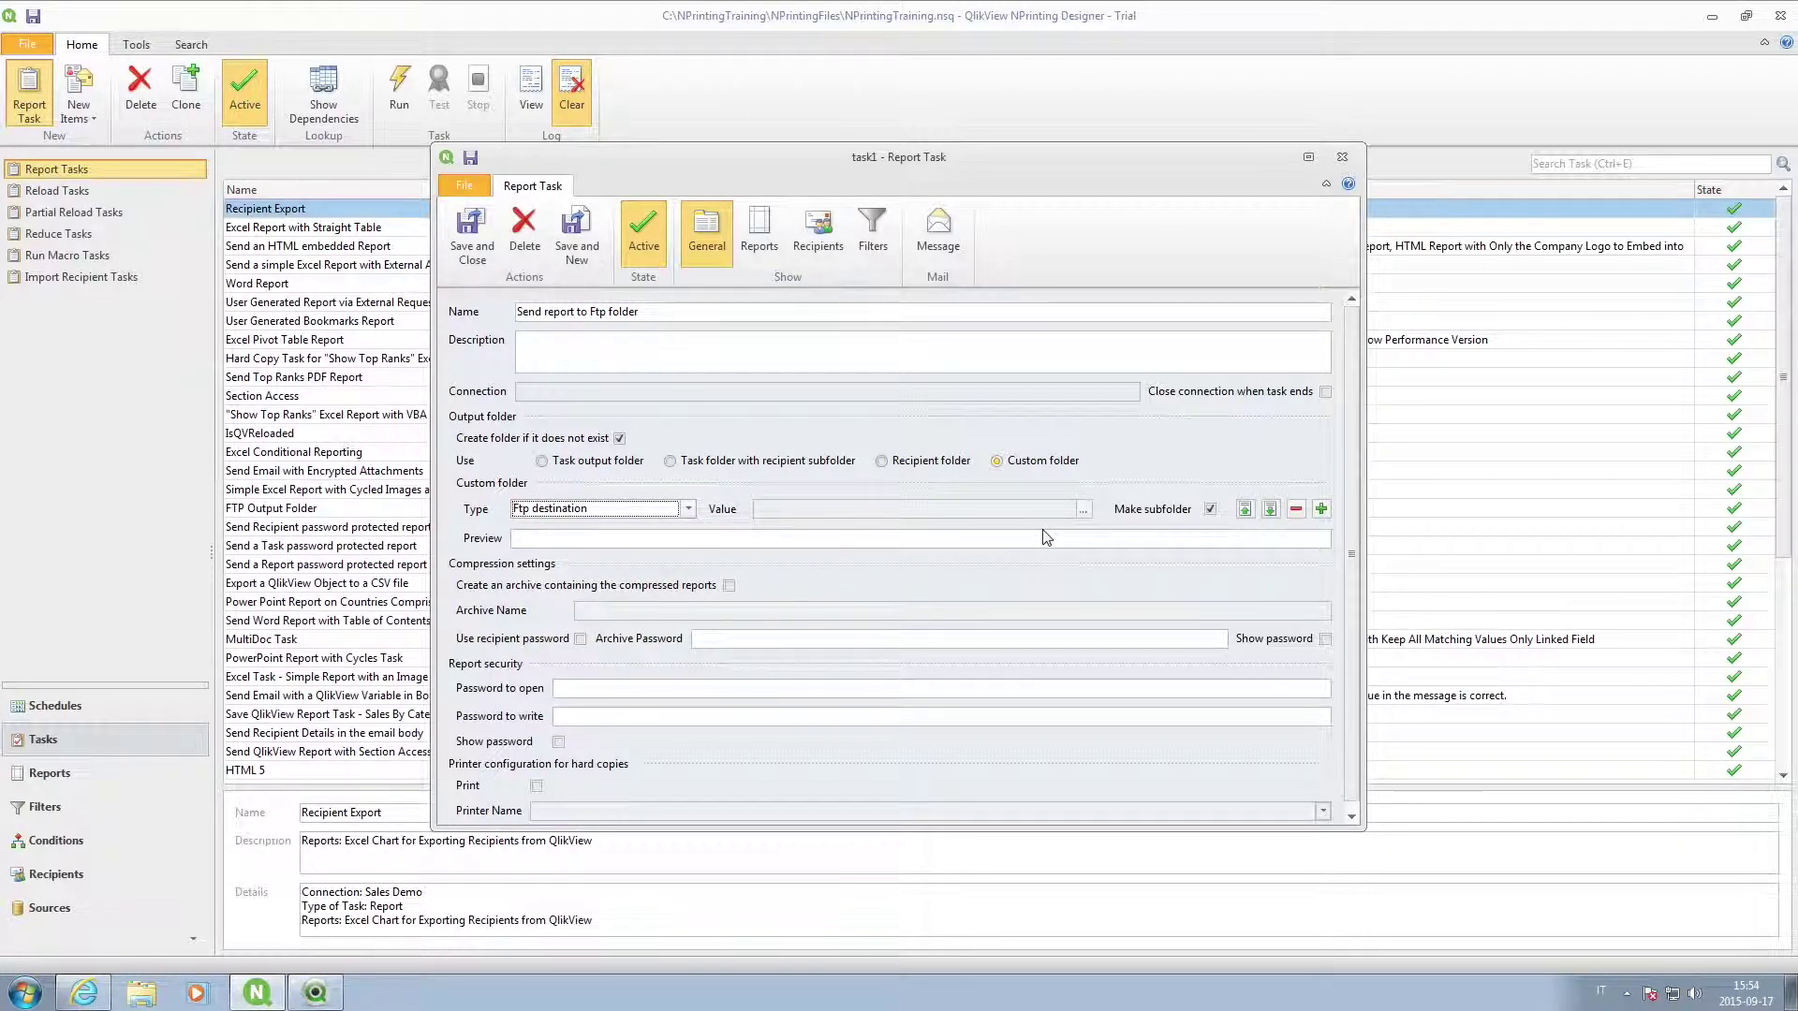
pyautogui.click(1084, 511)
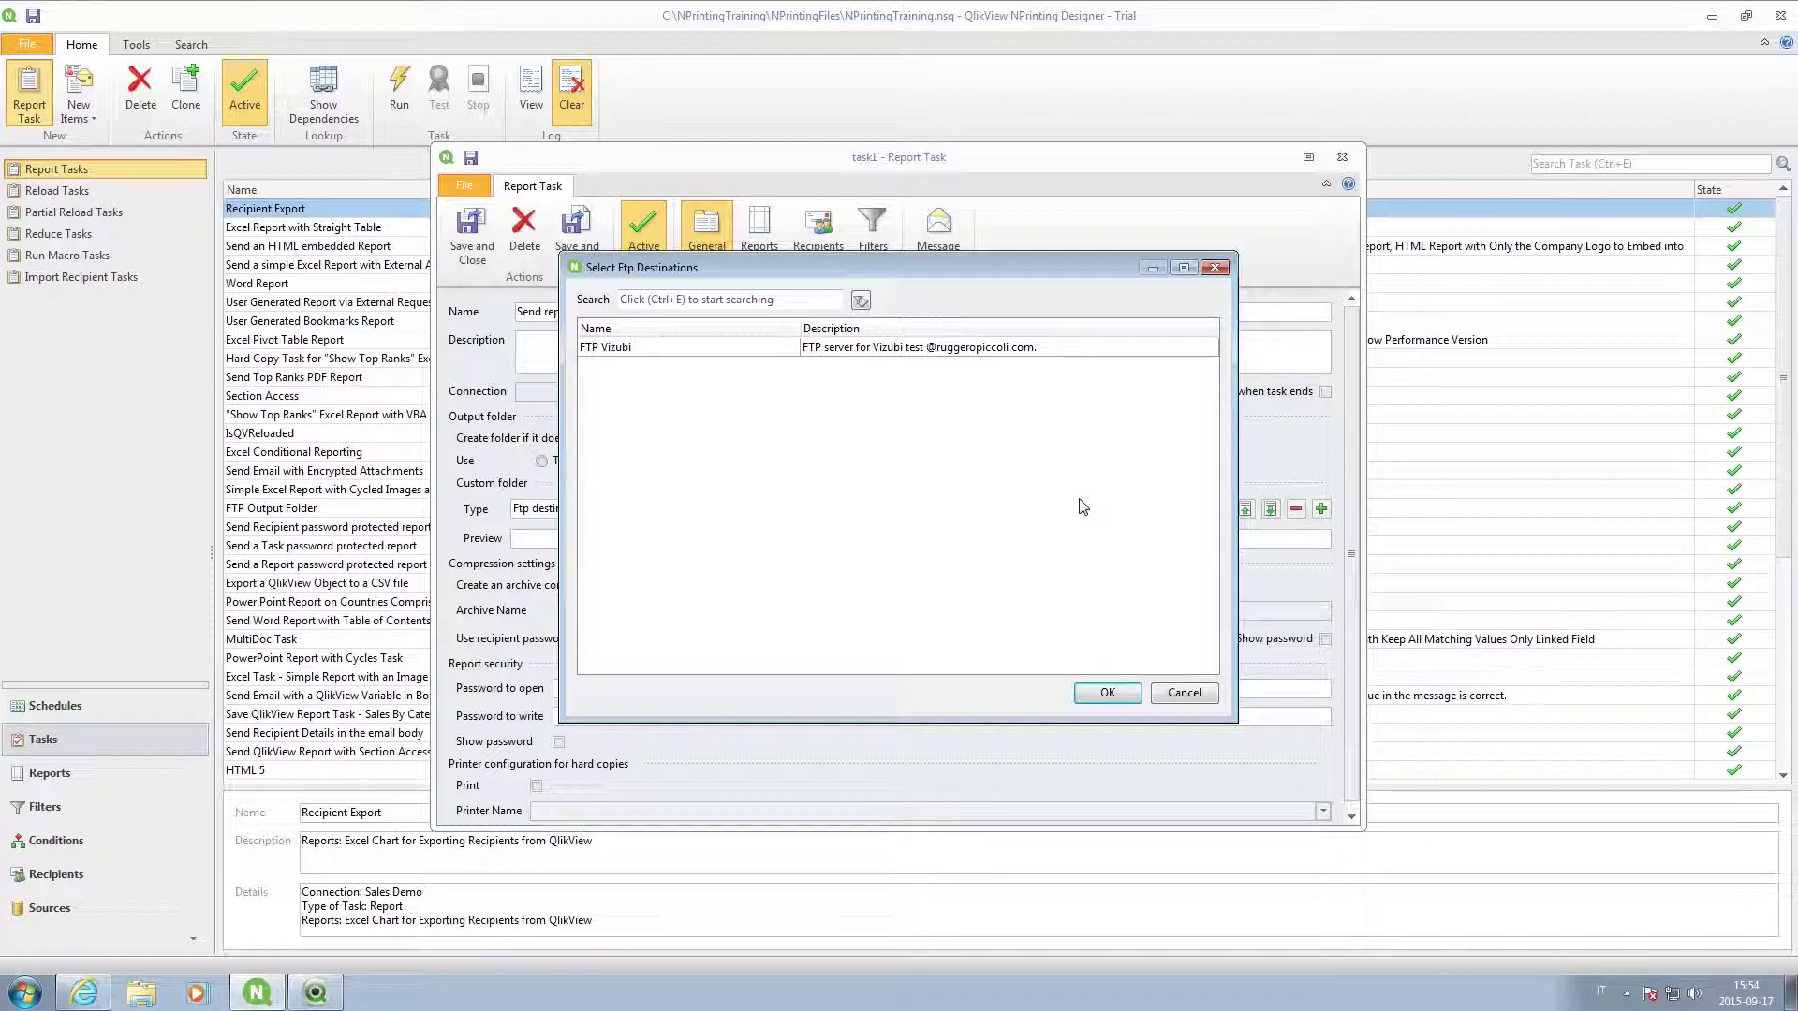
pyautogui.click(943, 350)
pyautogui.click(1107, 692)
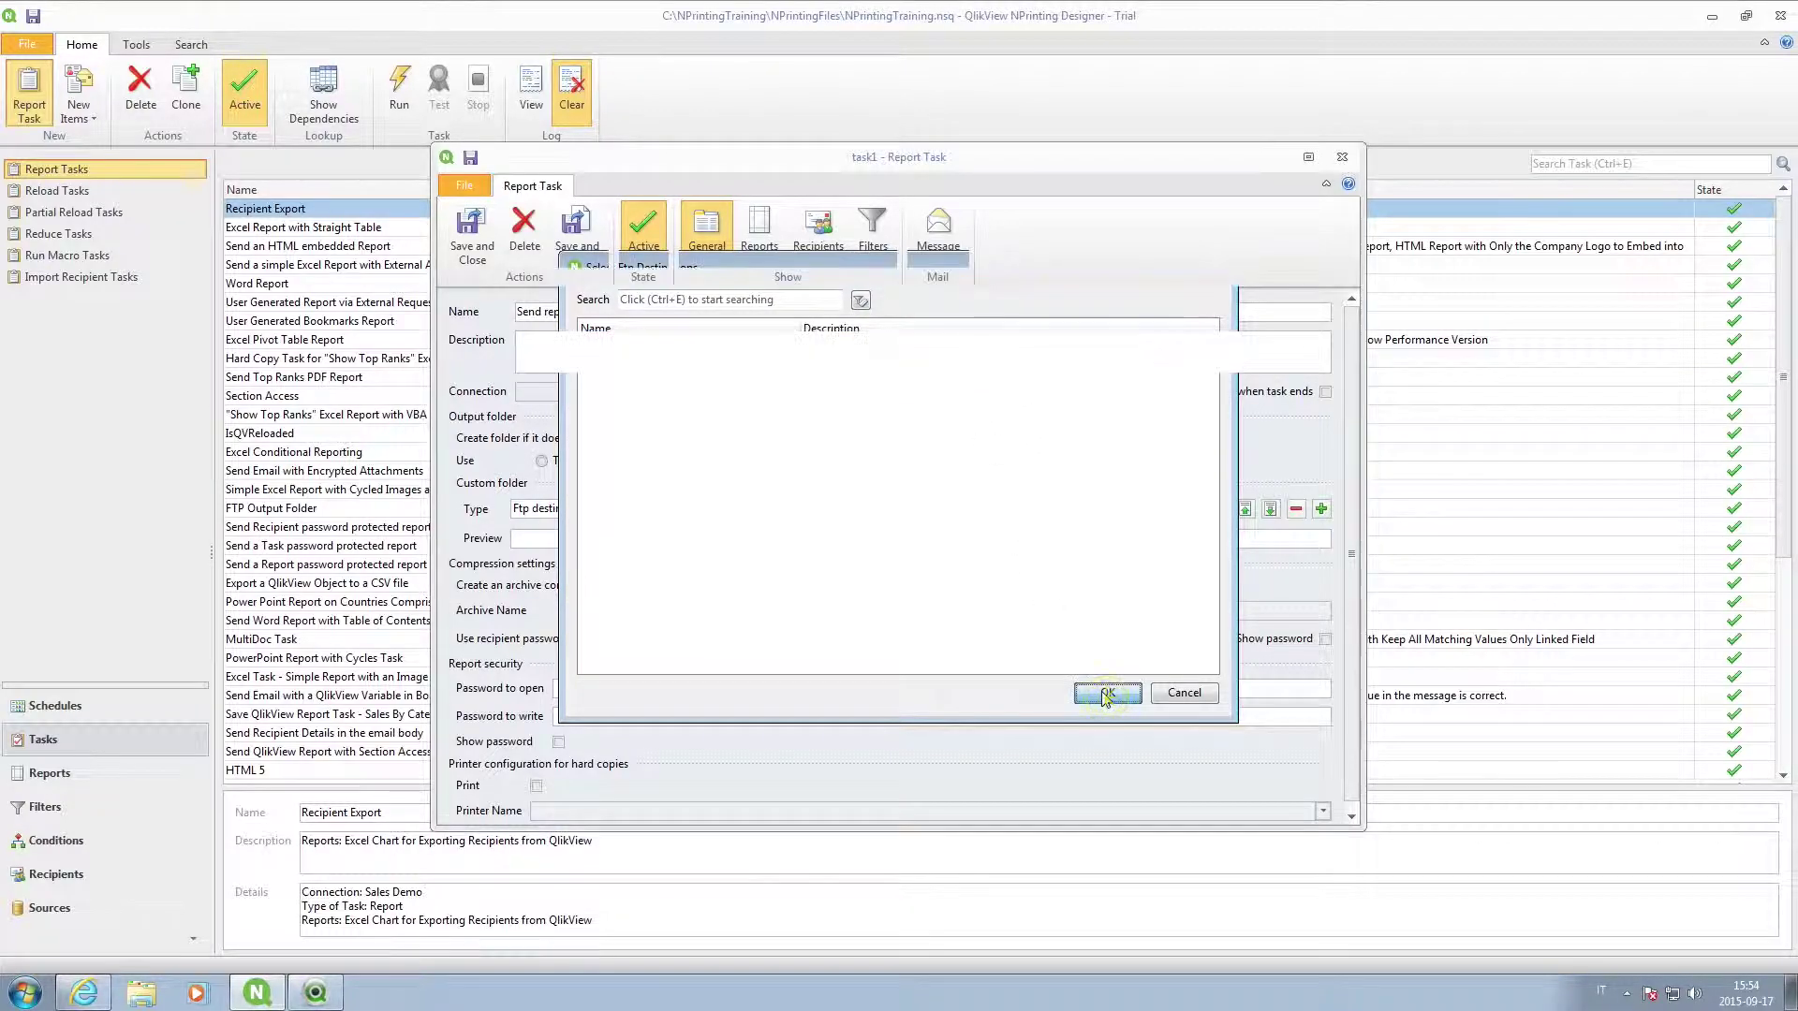
# Add the Simple HTML Report and the Marketing recipient group to the Ftp task.
pyautogui.click(766, 251)
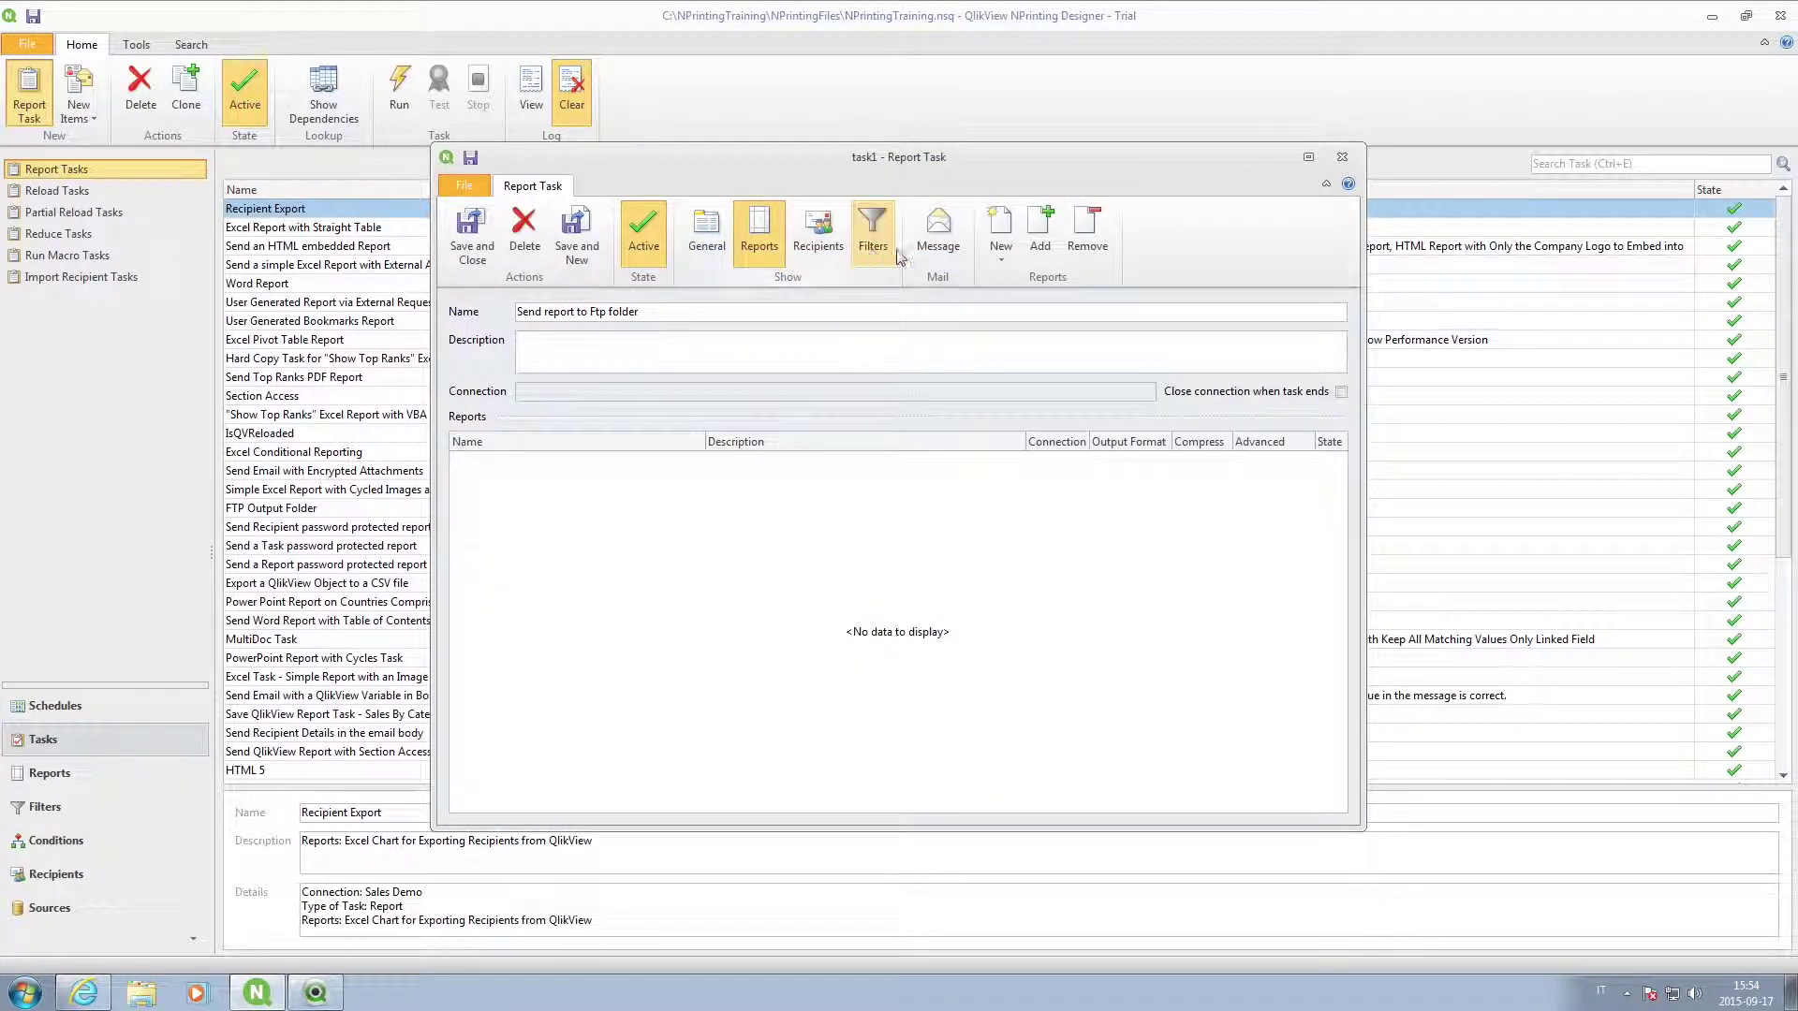
pyautogui.click(1033, 237)
pyautogui.click(735, 403)
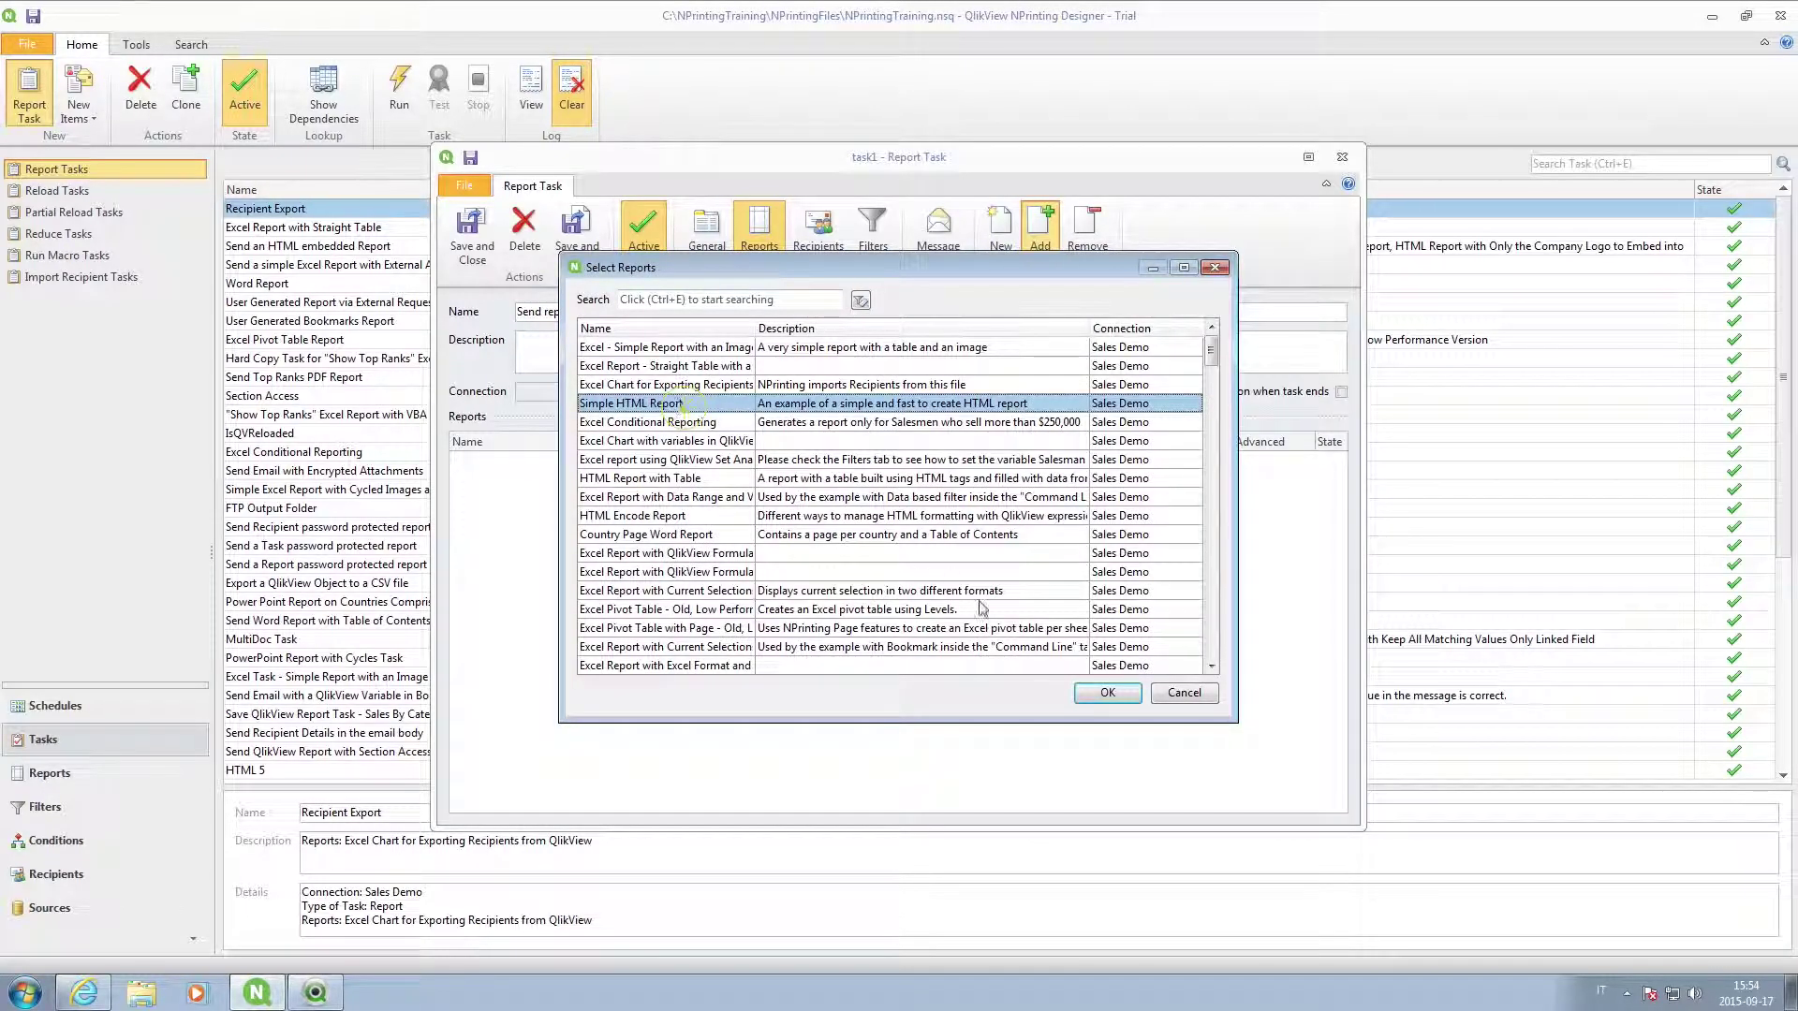
pyautogui.click(1106, 693)
pyautogui.click(818, 230)
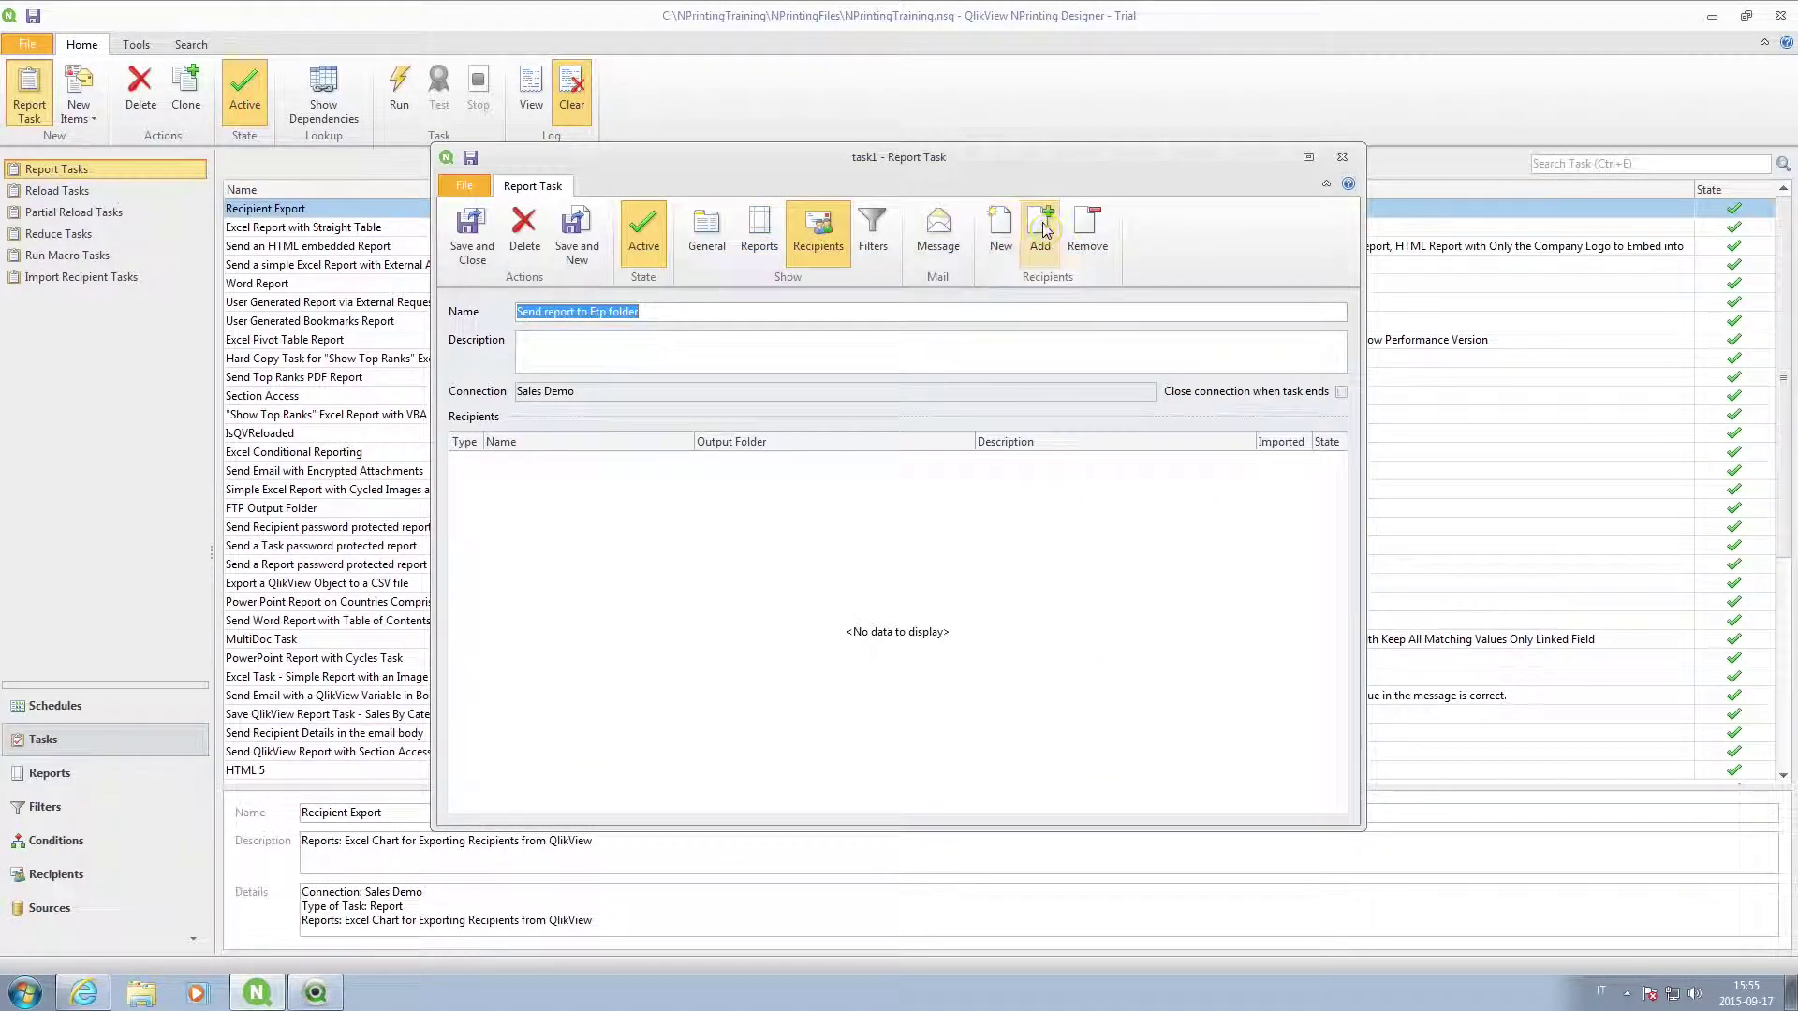
pyautogui.click(1040, 229)
pyautogui.click(766, 448)
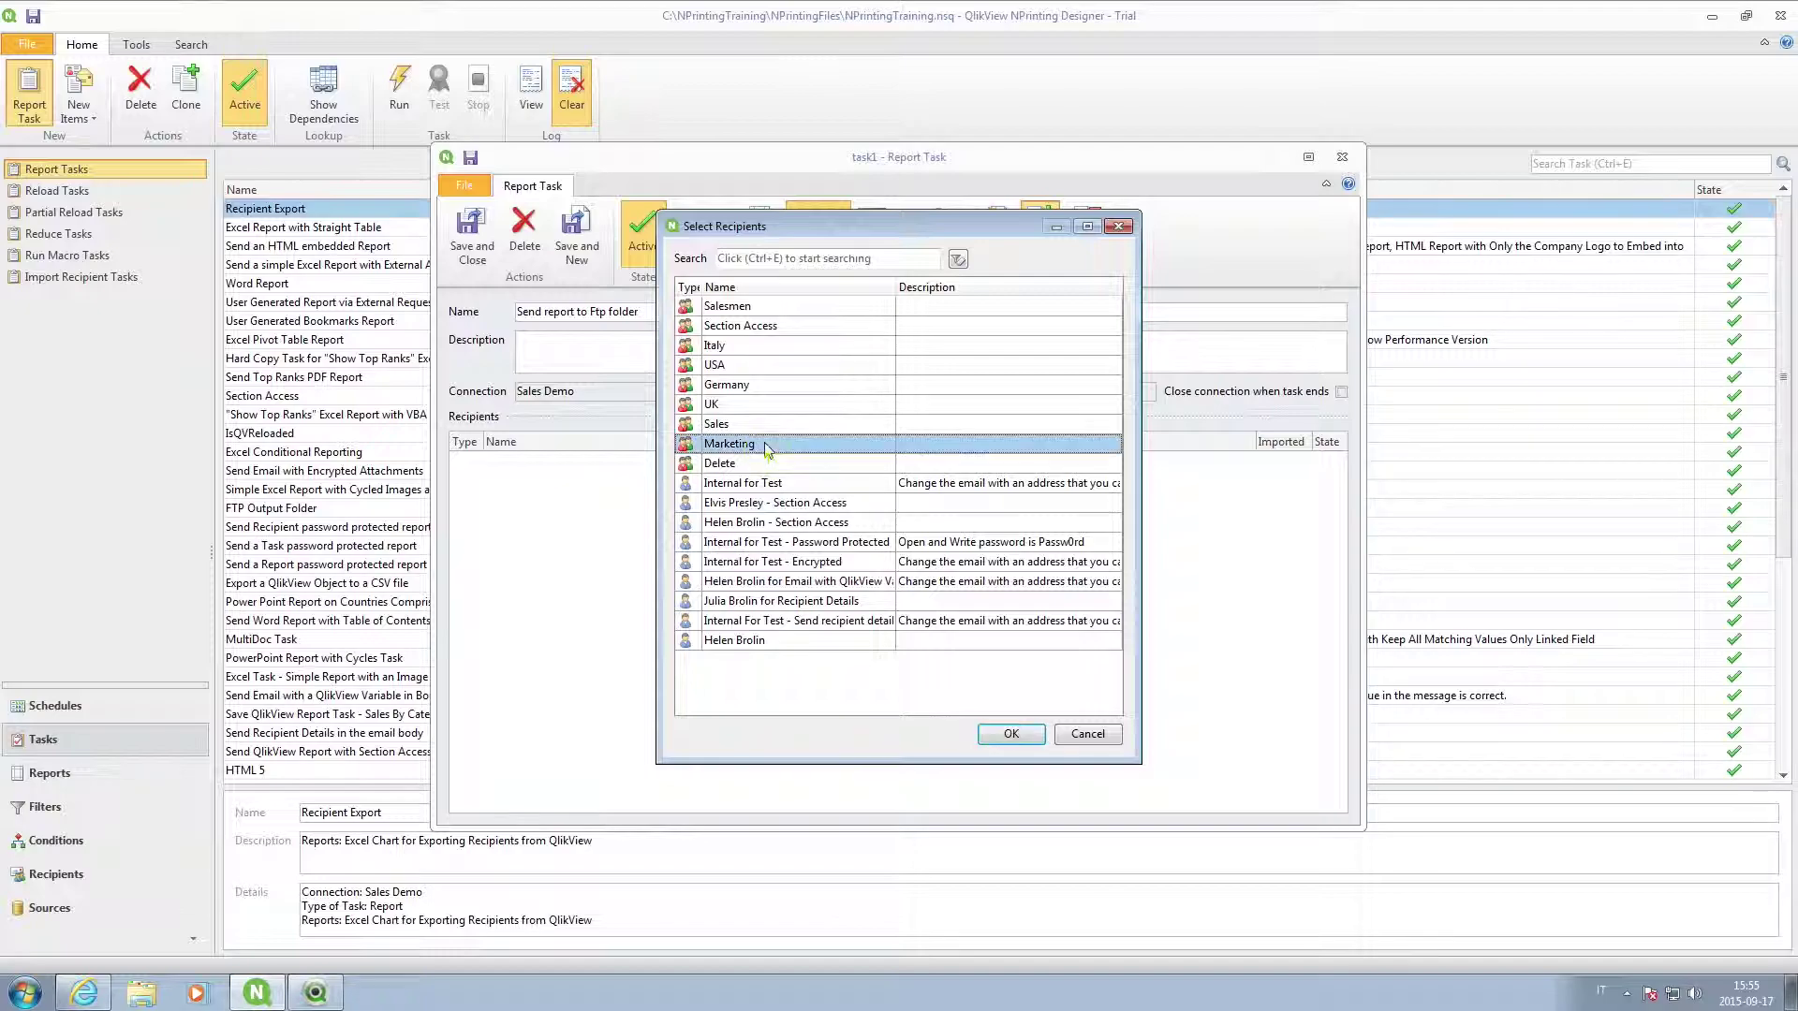
pyautogui.click(1010, 731)
# Add the Year_2014 filter and save the Send report to Ftp folder task.
pyautogui.click(875, 229)
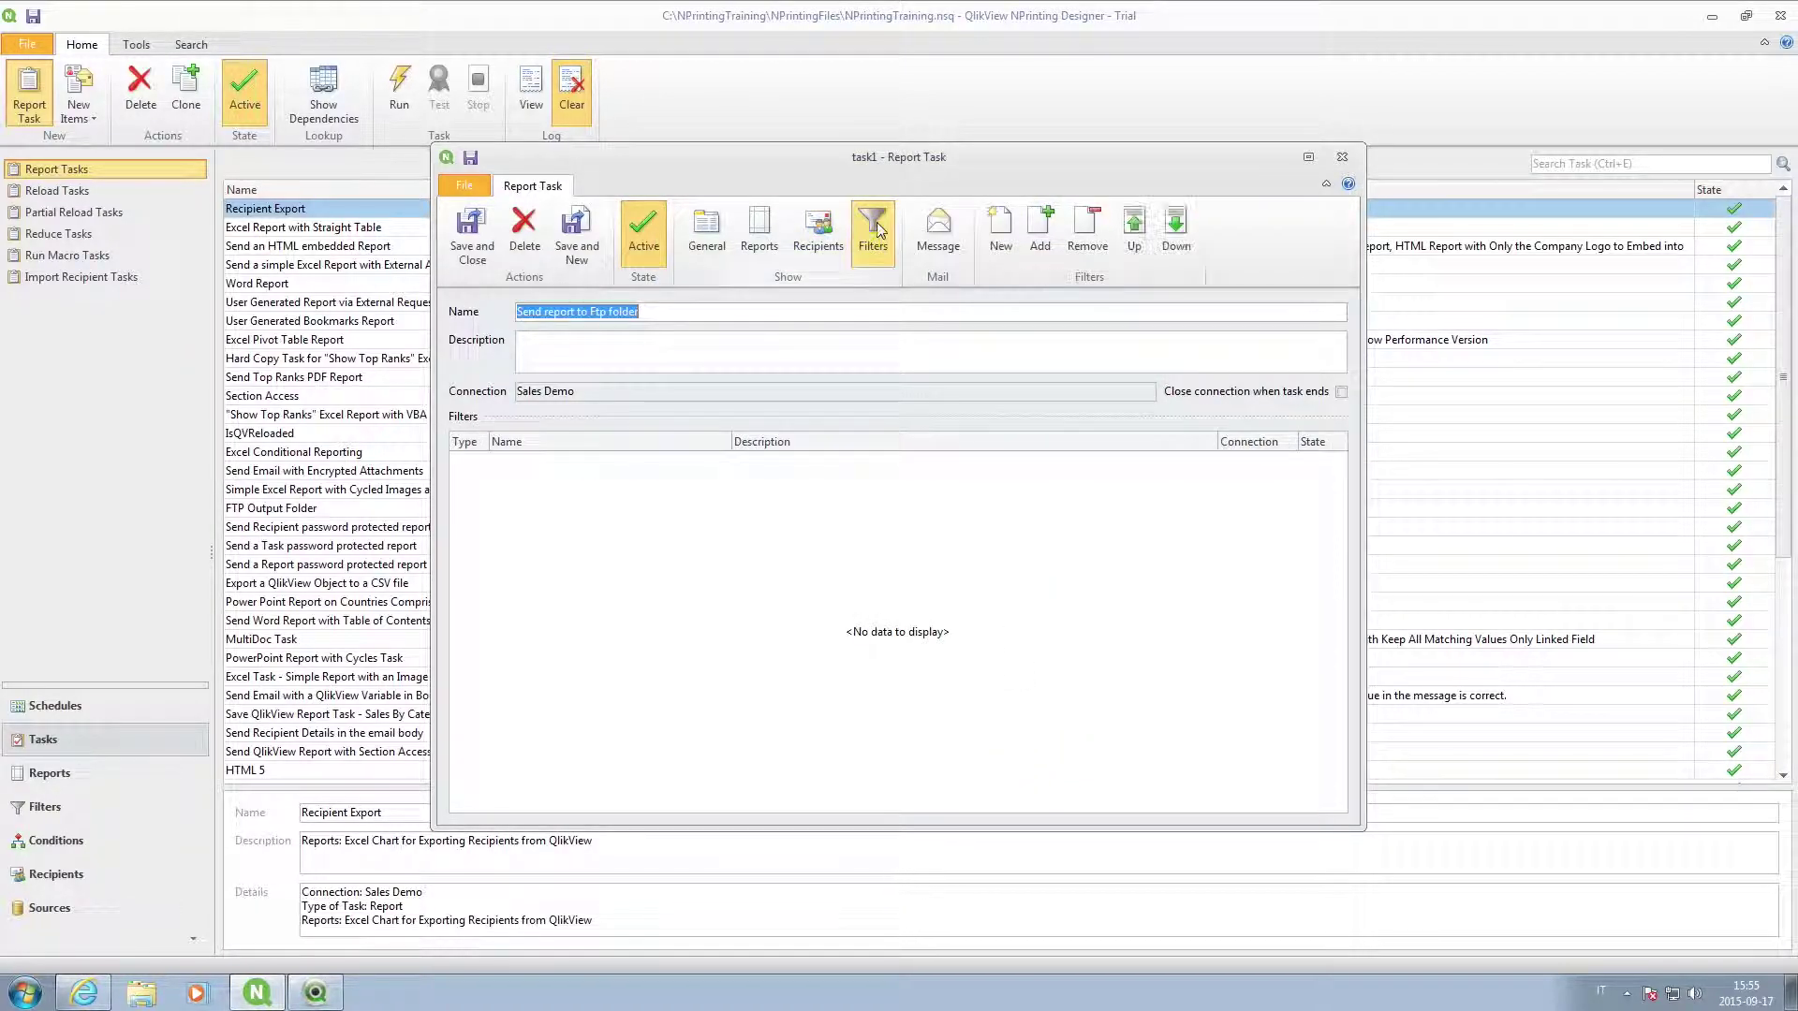
pyautogui.click(1039, 229)
pyautogui.doubleClick(1124, 539)
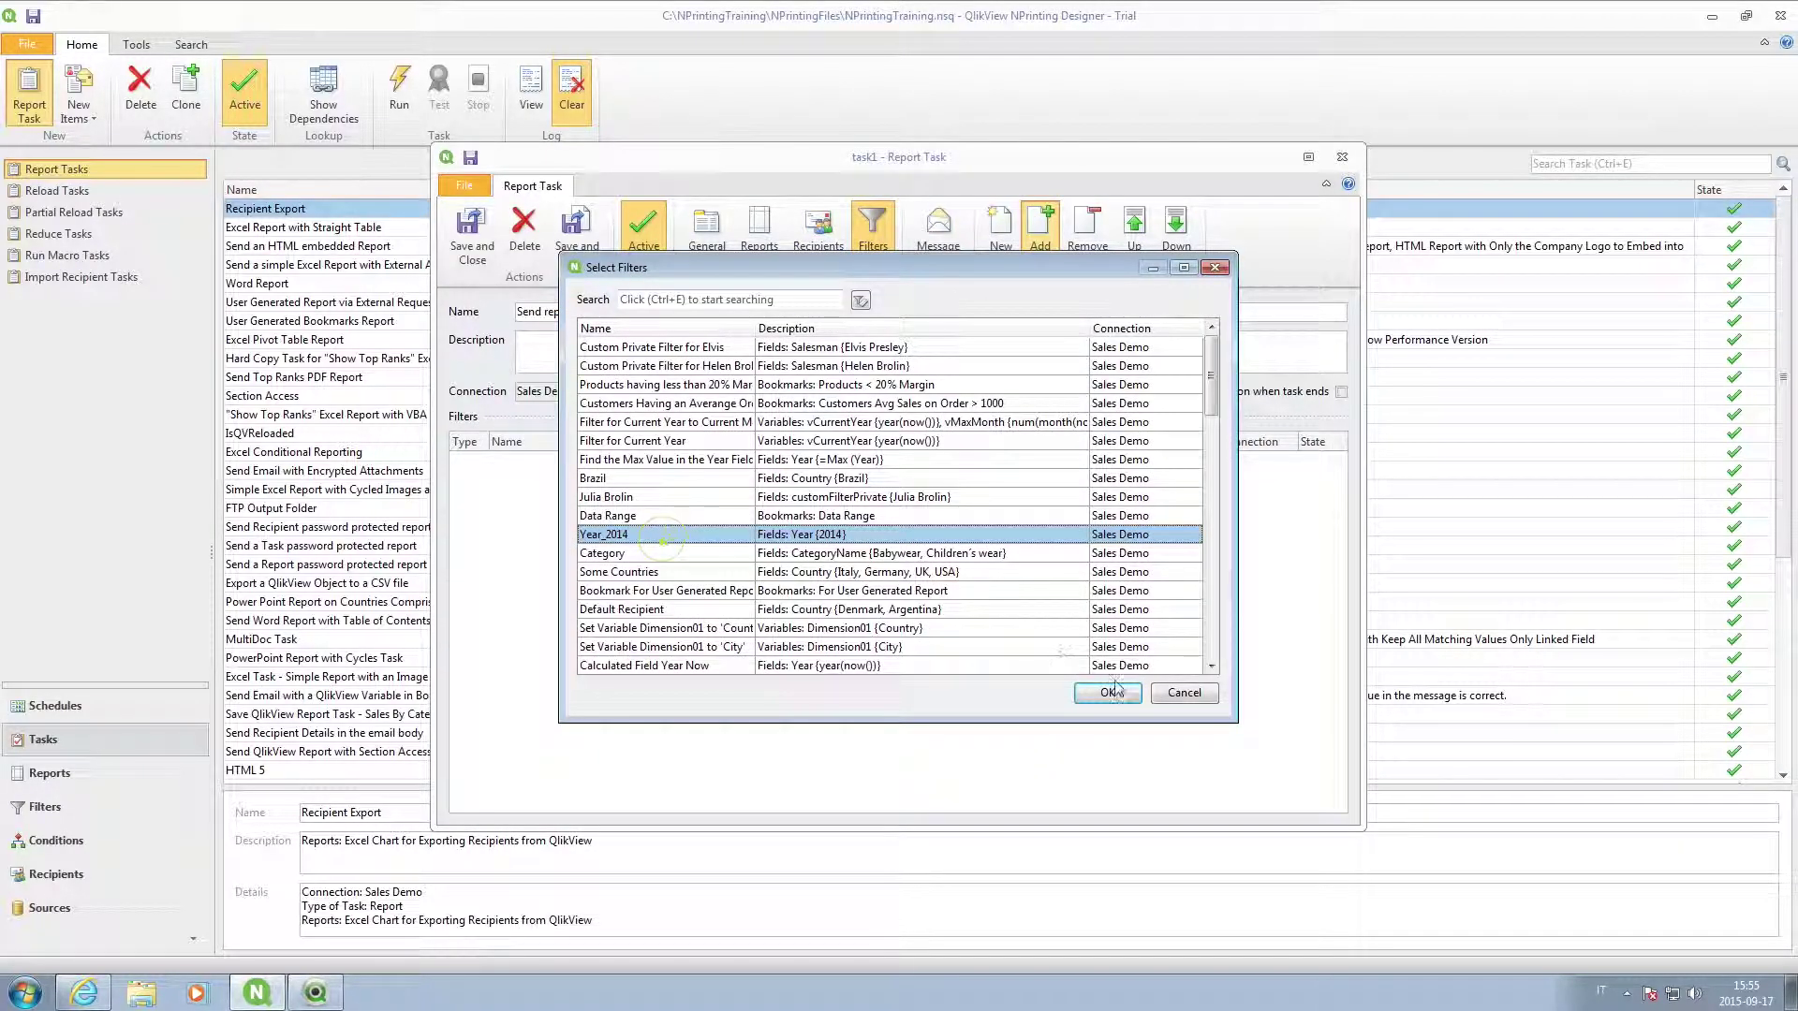
pyautogui.click(447, 242)
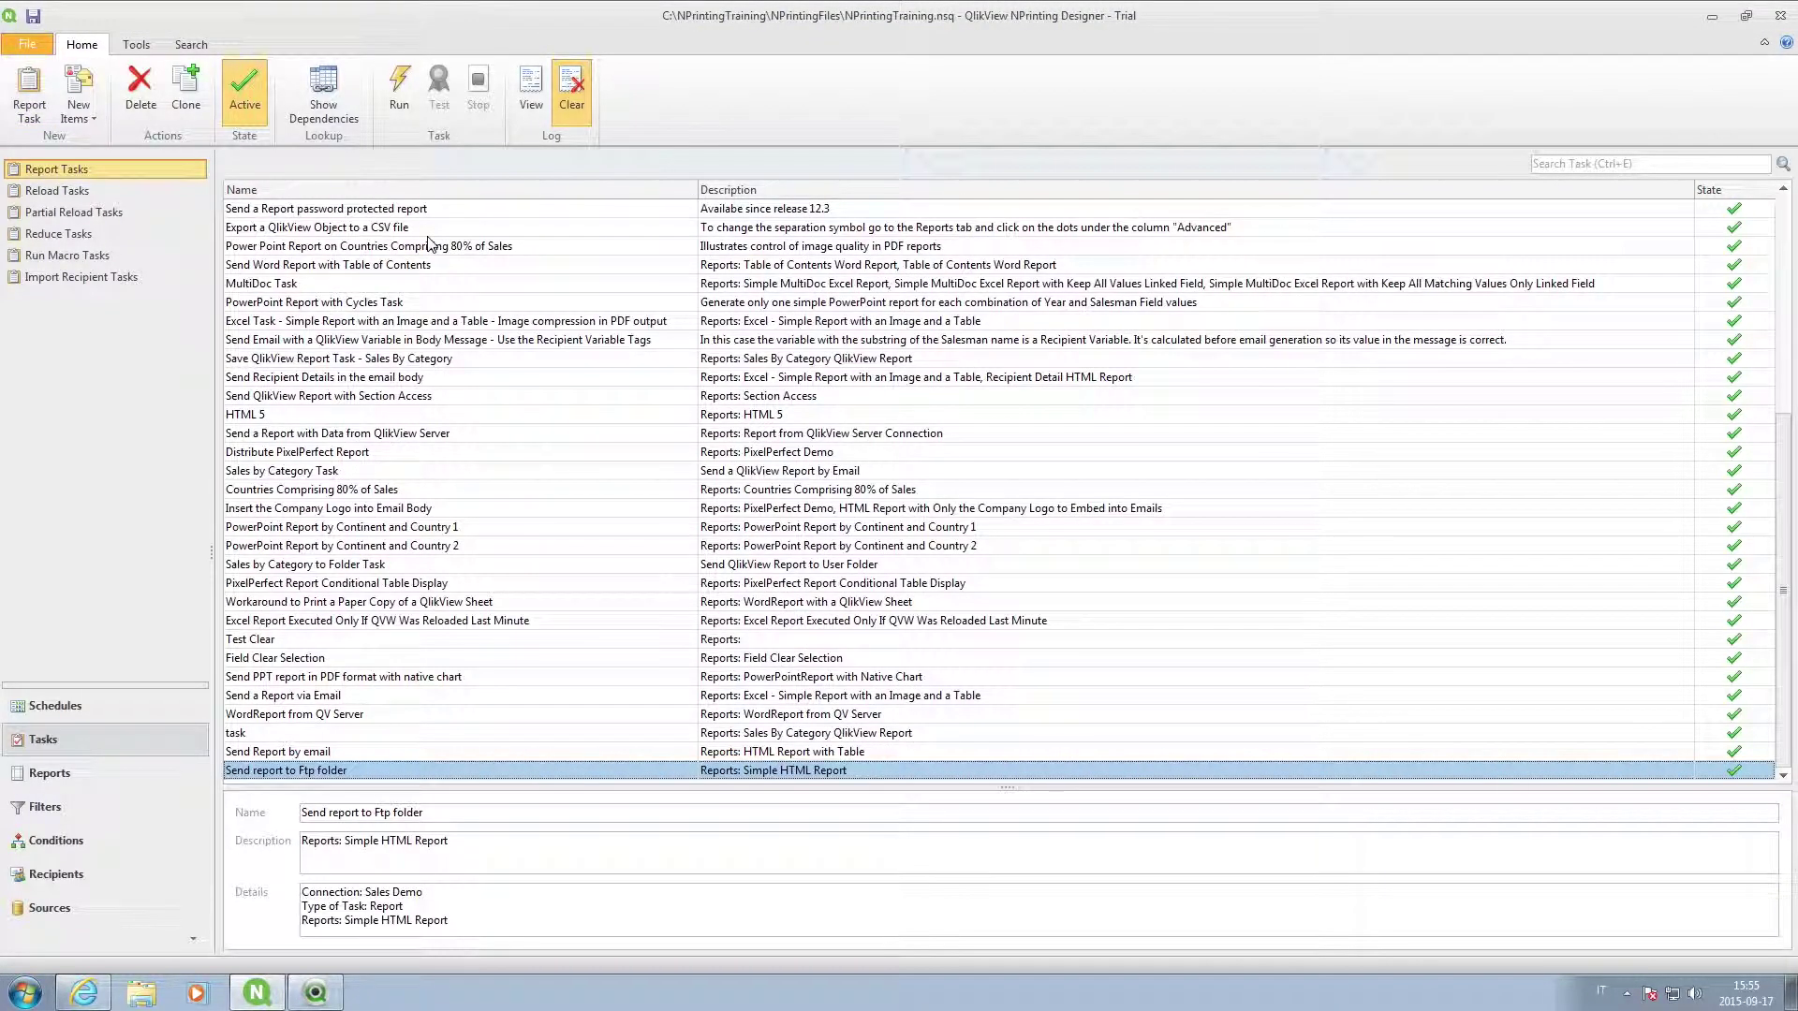